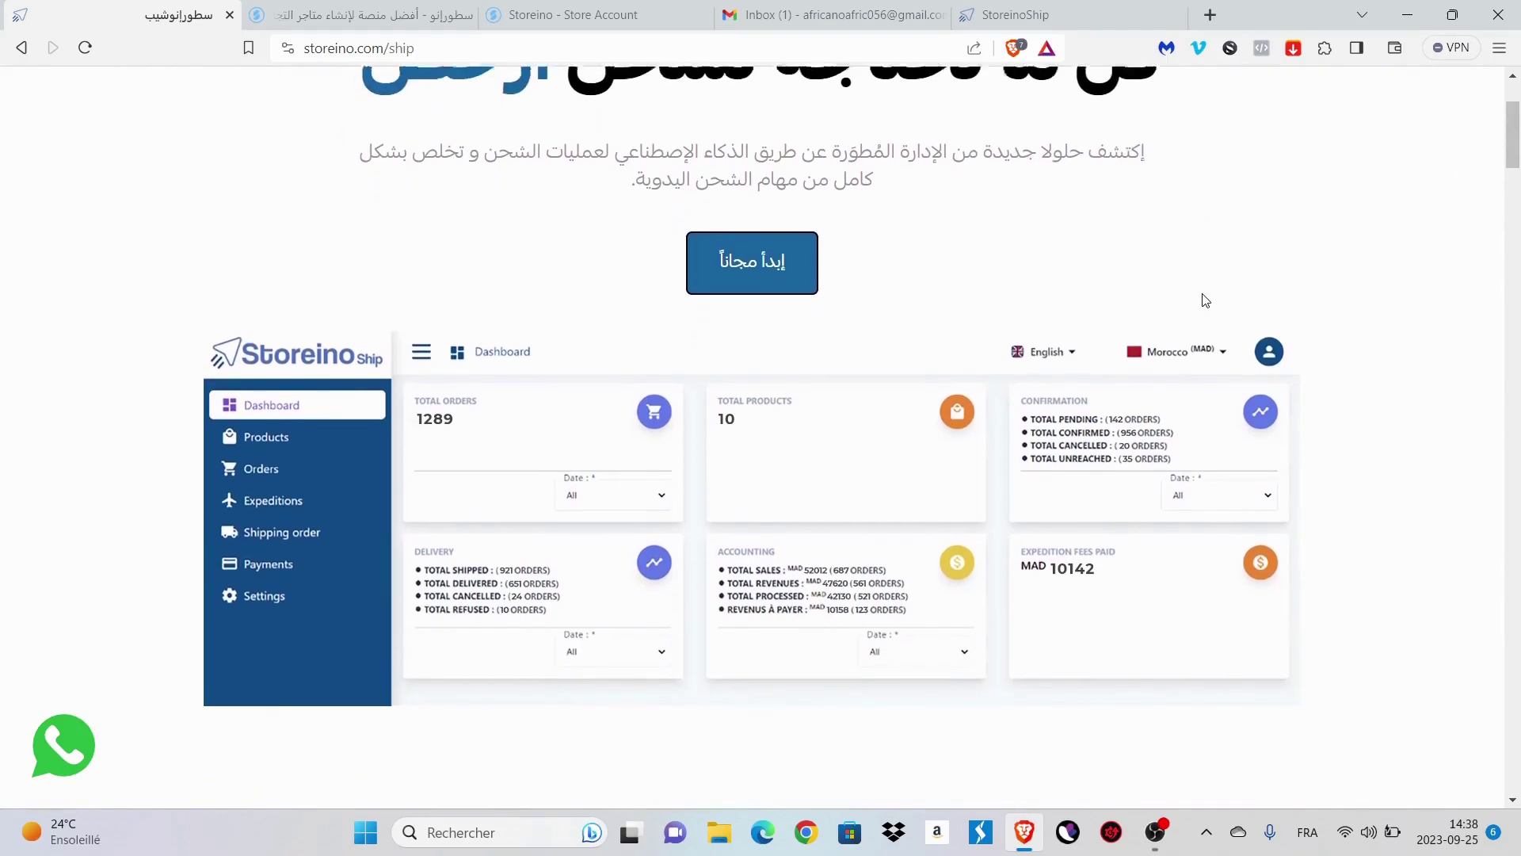
- Scroll the storeino.com/ship page to the signup form's name, email, phone, store and daily-orders fields
scroll(1205, 300, down, 10)
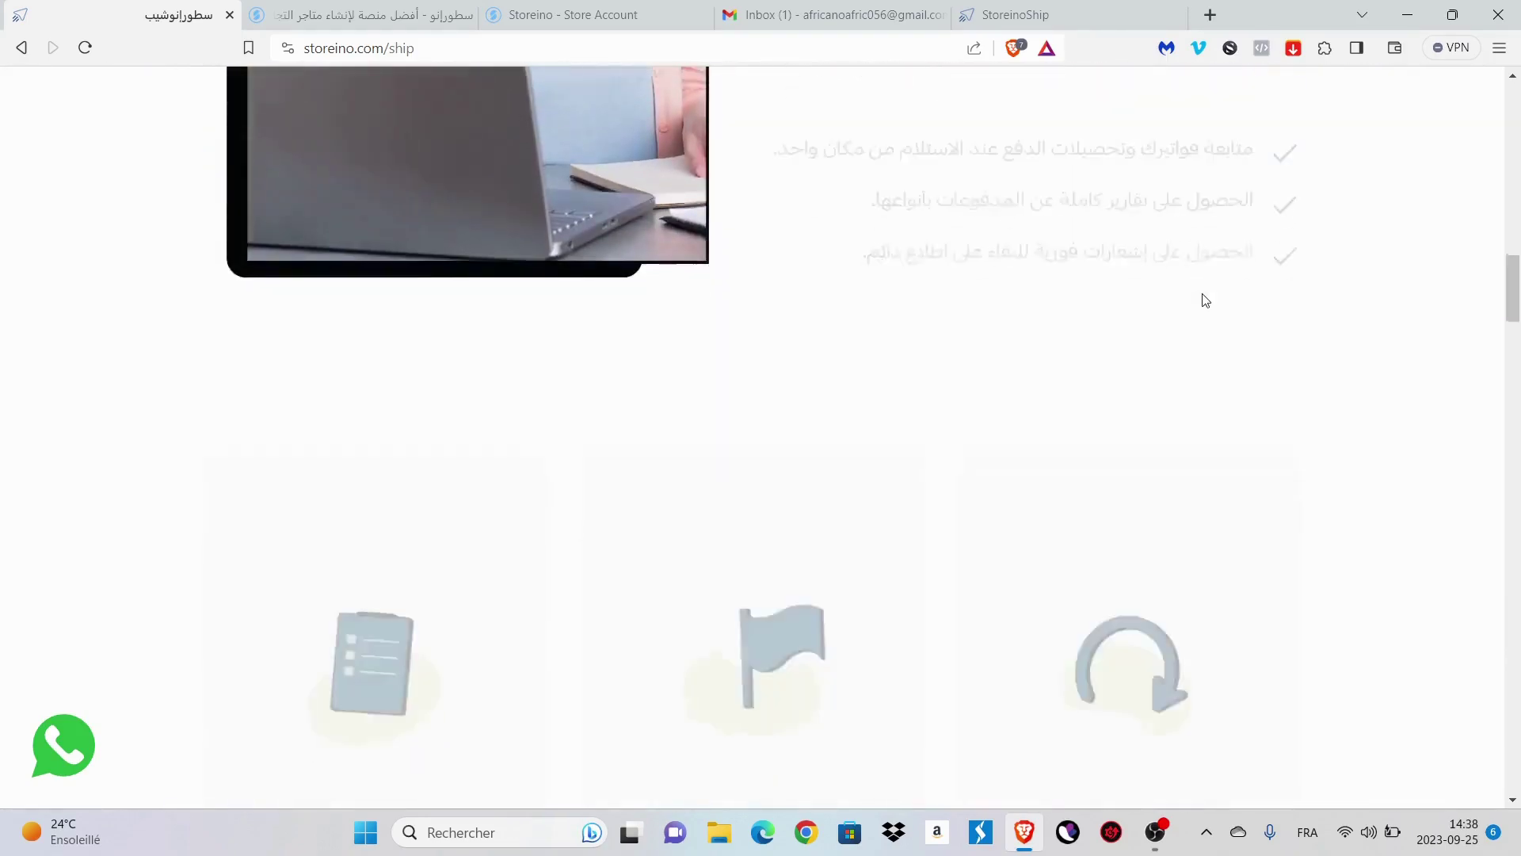
scroll(1205, 299, down, 12)
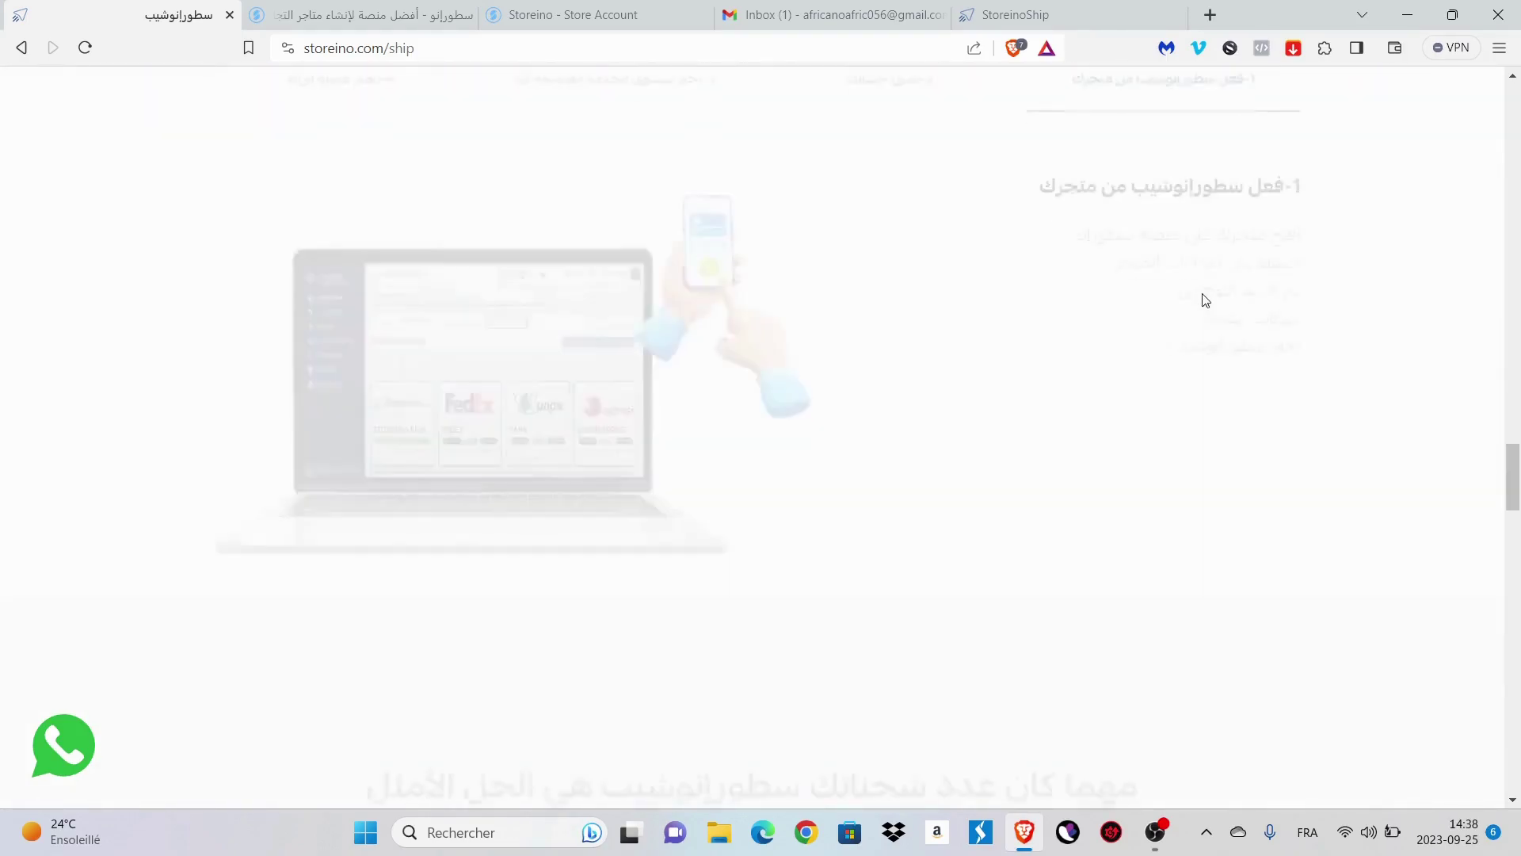
scroll(1205, 299, down, 7)
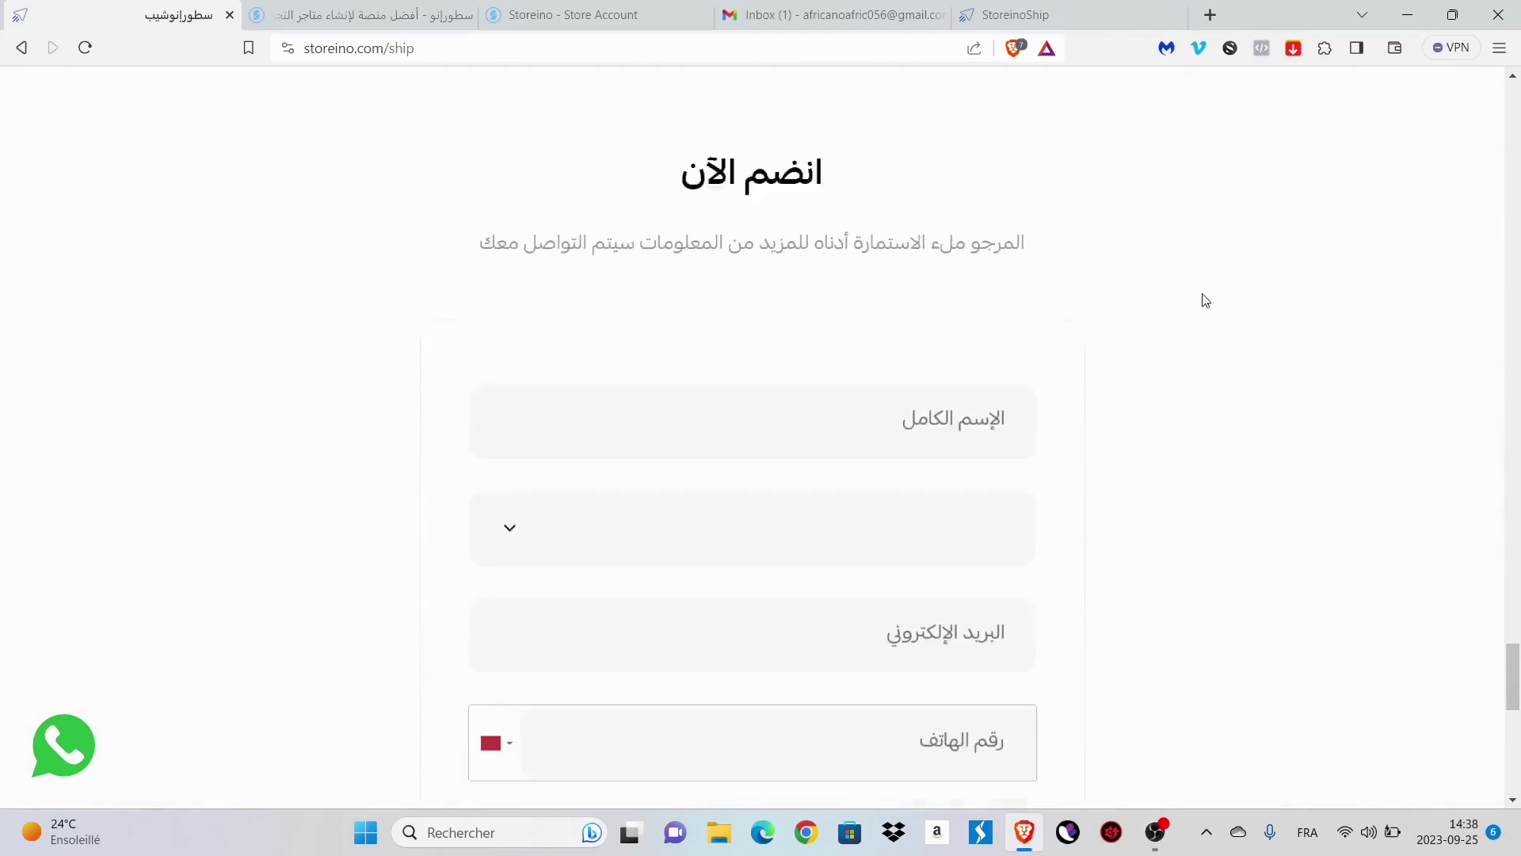
scroll(1205, 299, up, 1)
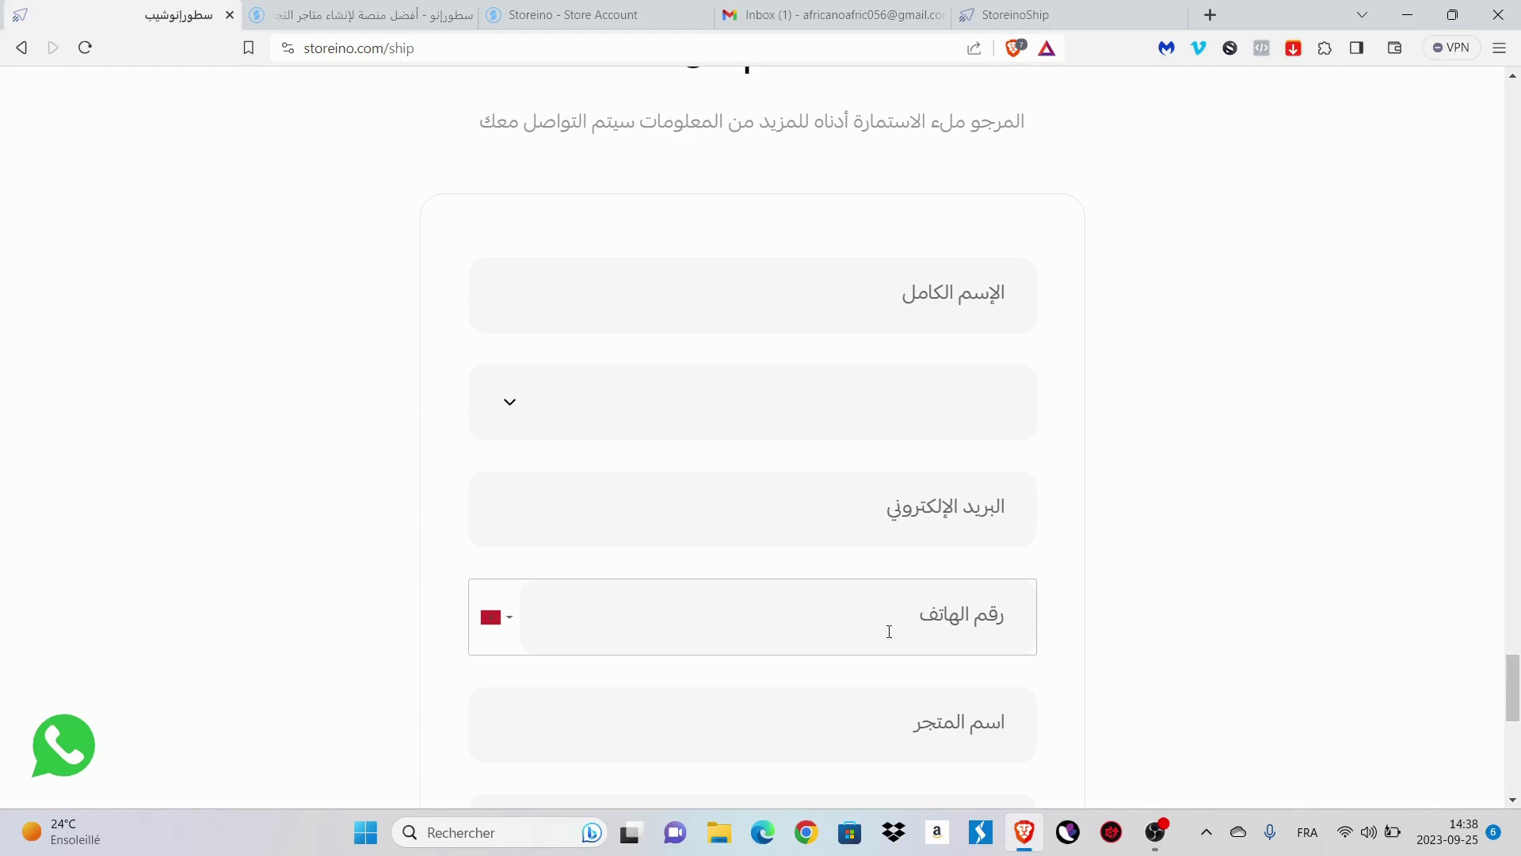
scroll(889, 631, down, 2)
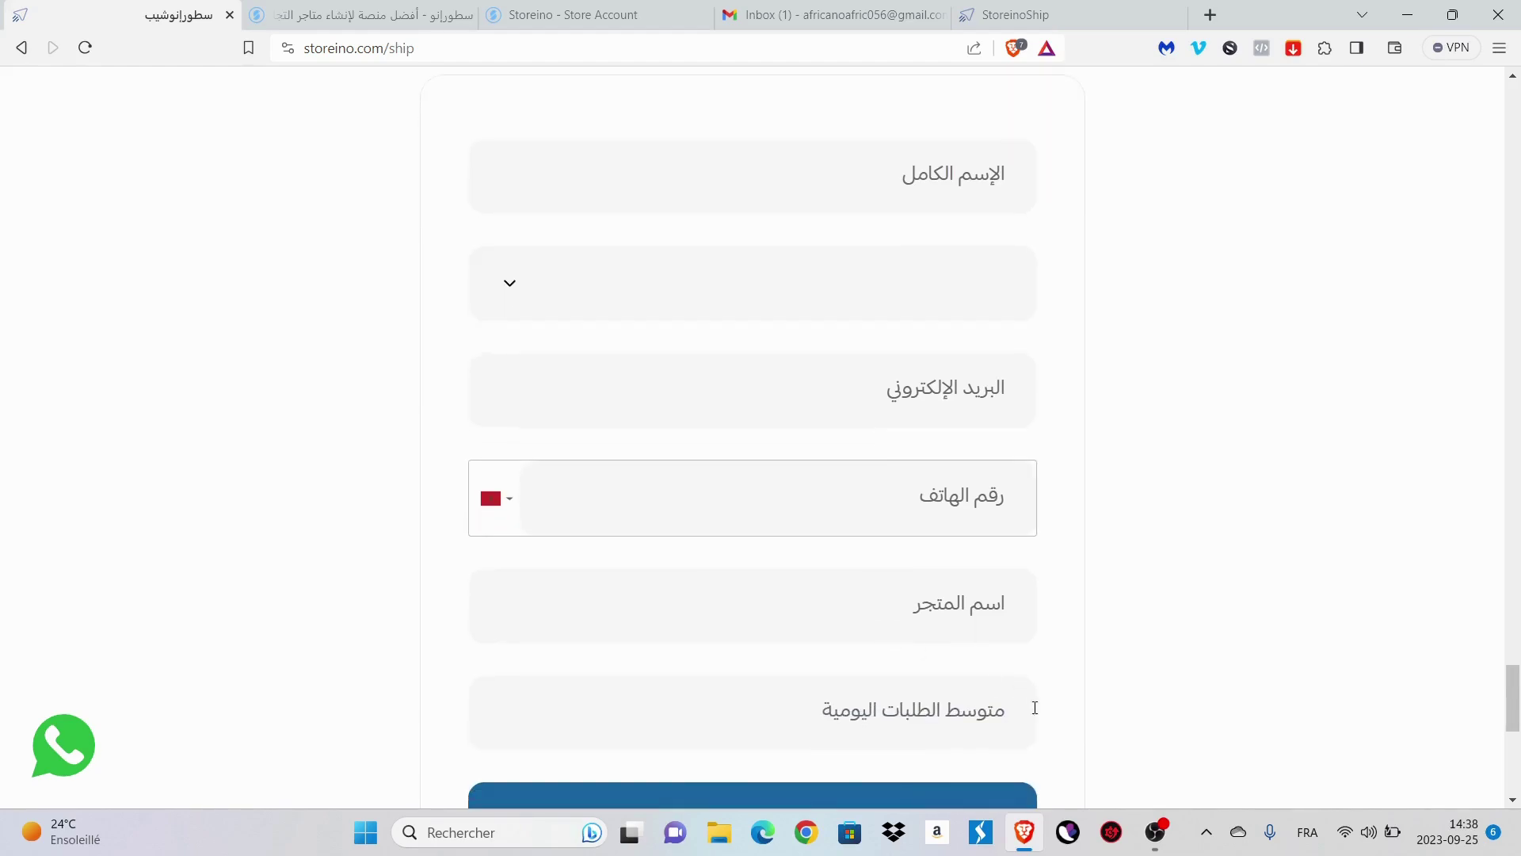
scroll(933, 748, down, 3)
scroll(933, 750, up, 2)
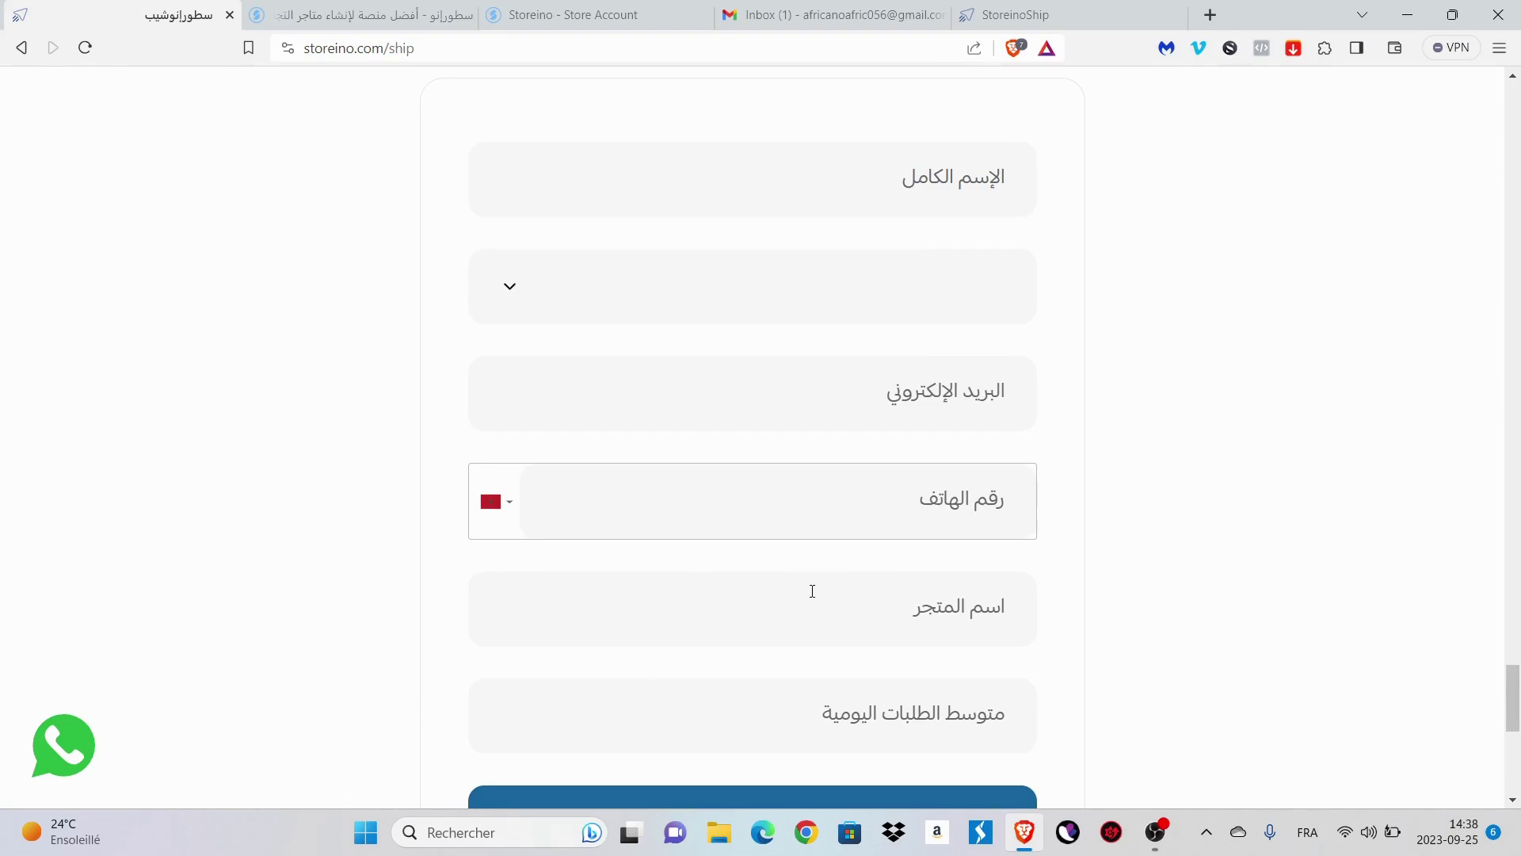
- Open the StoreinoShip Confirmation email, expand its trimmed content, and launch the StoreinoShip Platform in a new tab
click(828, 15)
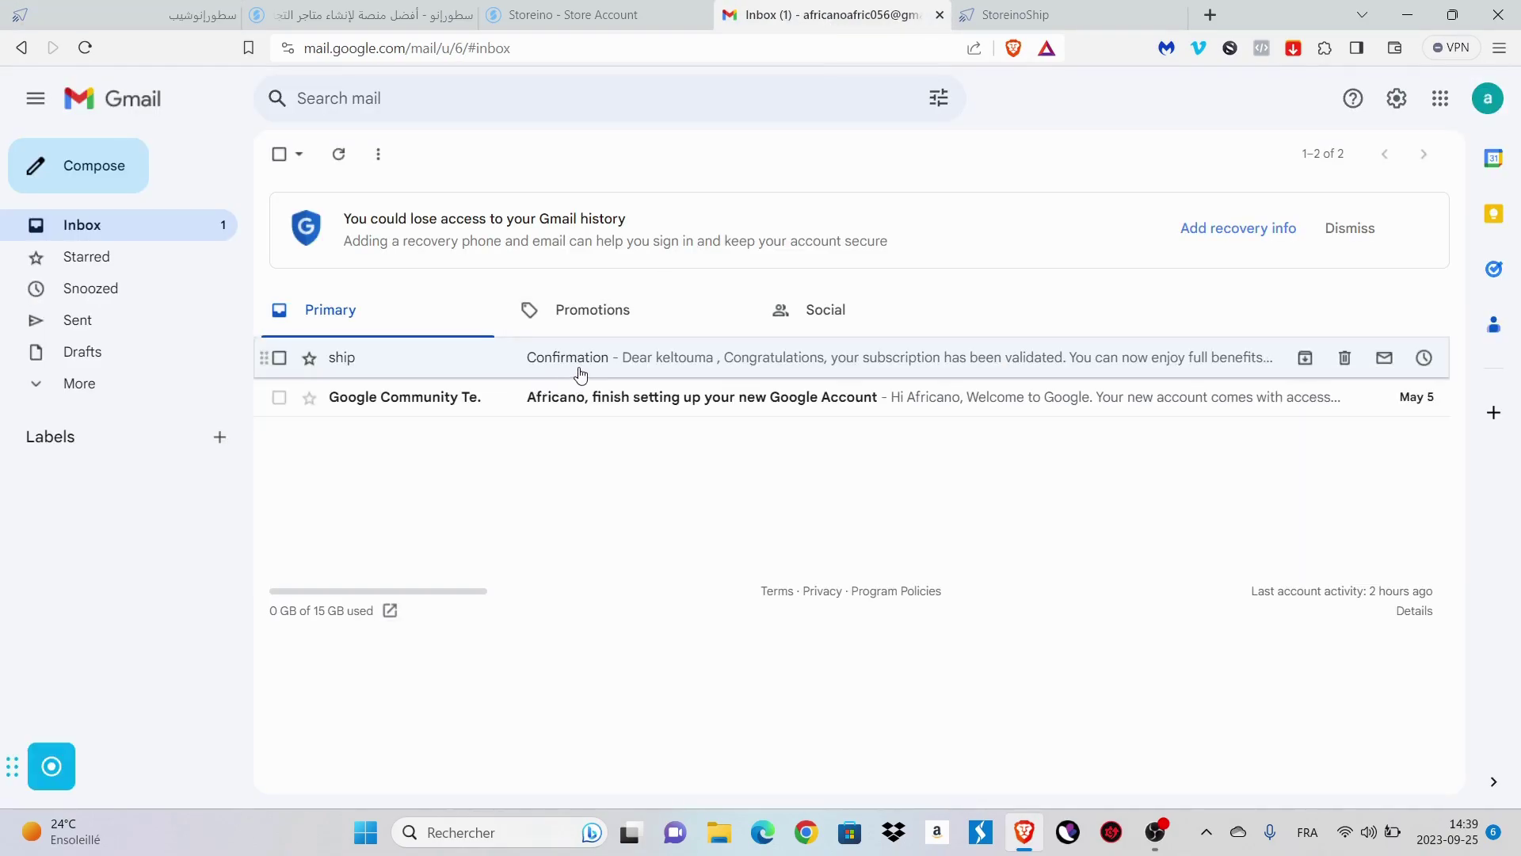
click(580, 373)
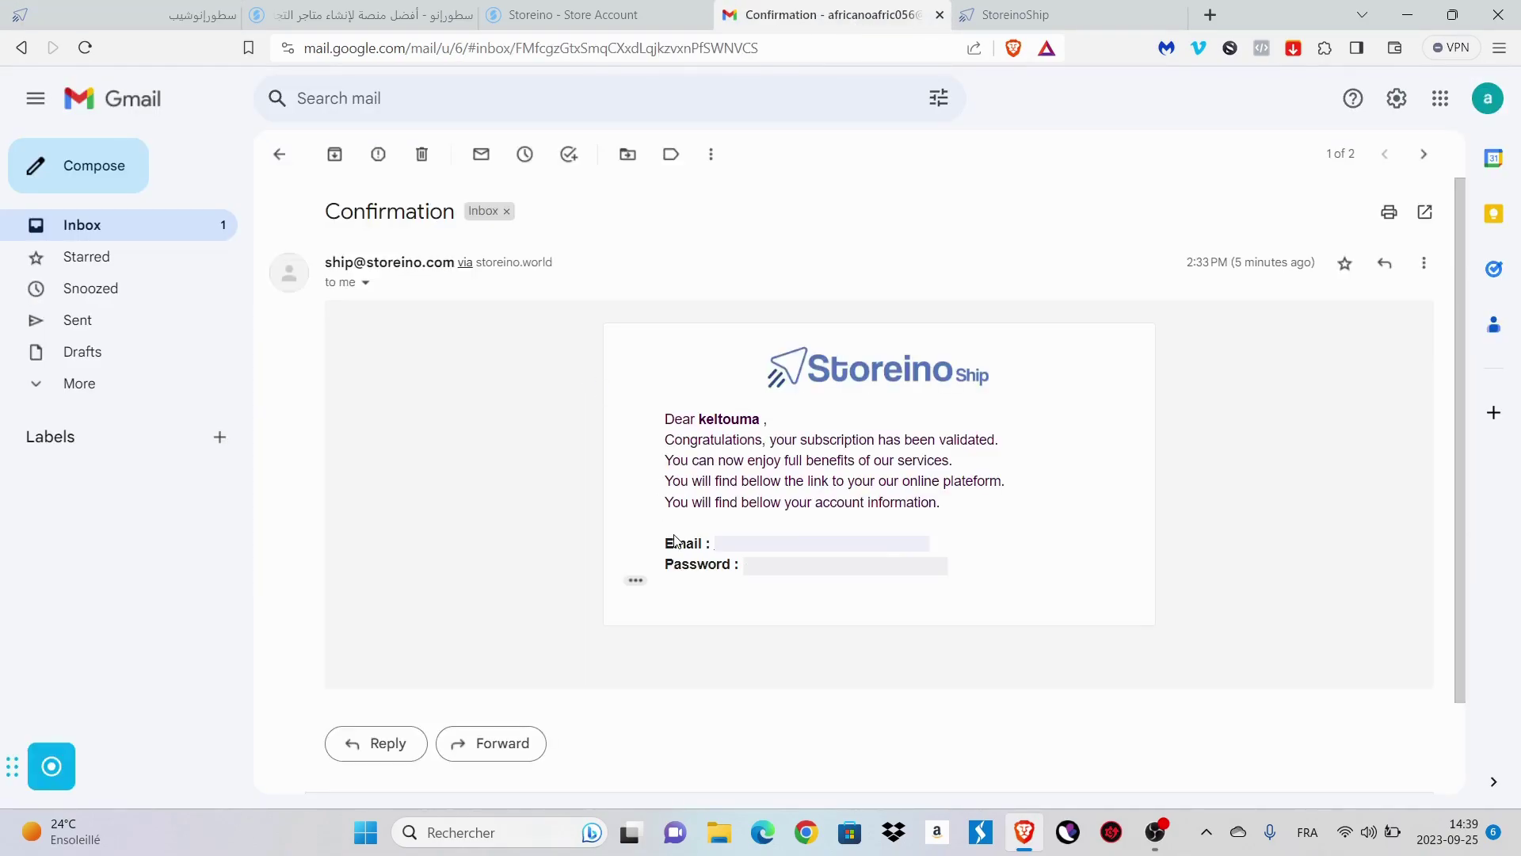
click(636, 580)
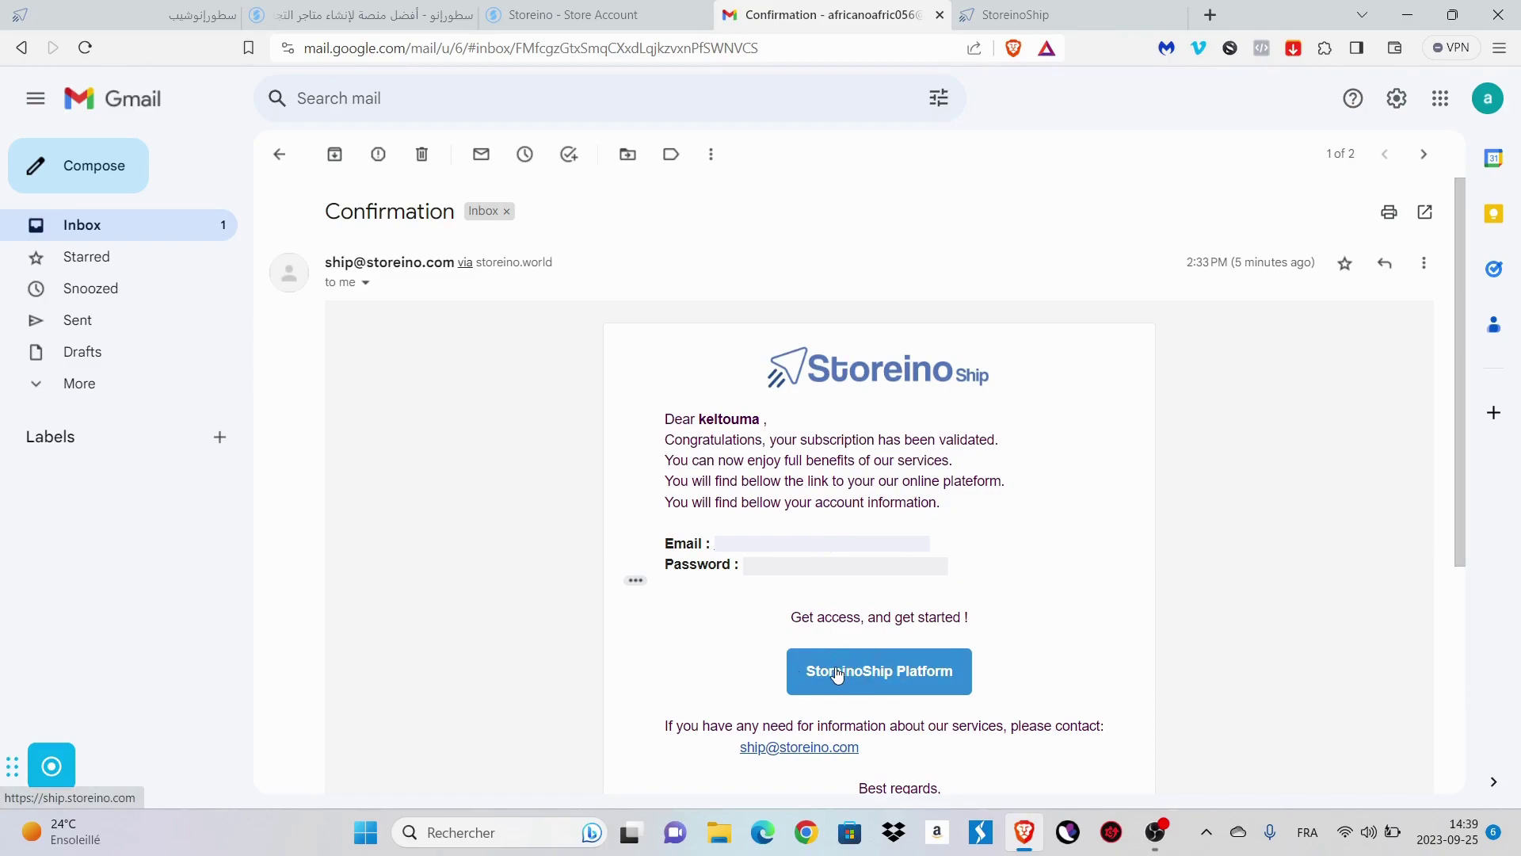
click(884, 674)
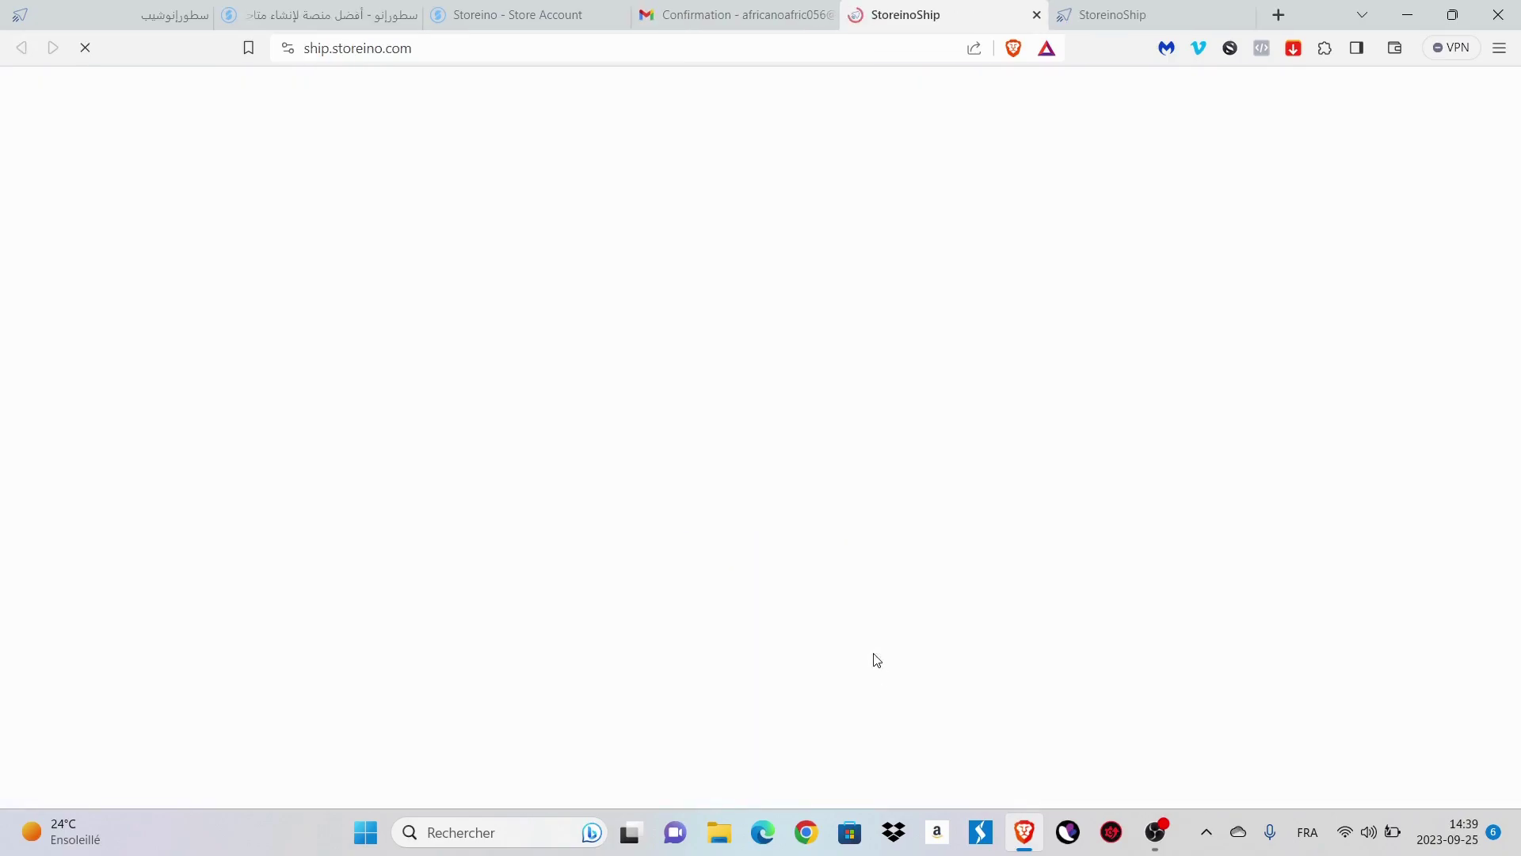
- Copy the account email from the confirmation email and locate its password line
click(750, 8)
drag(892, 545, 715, 544)
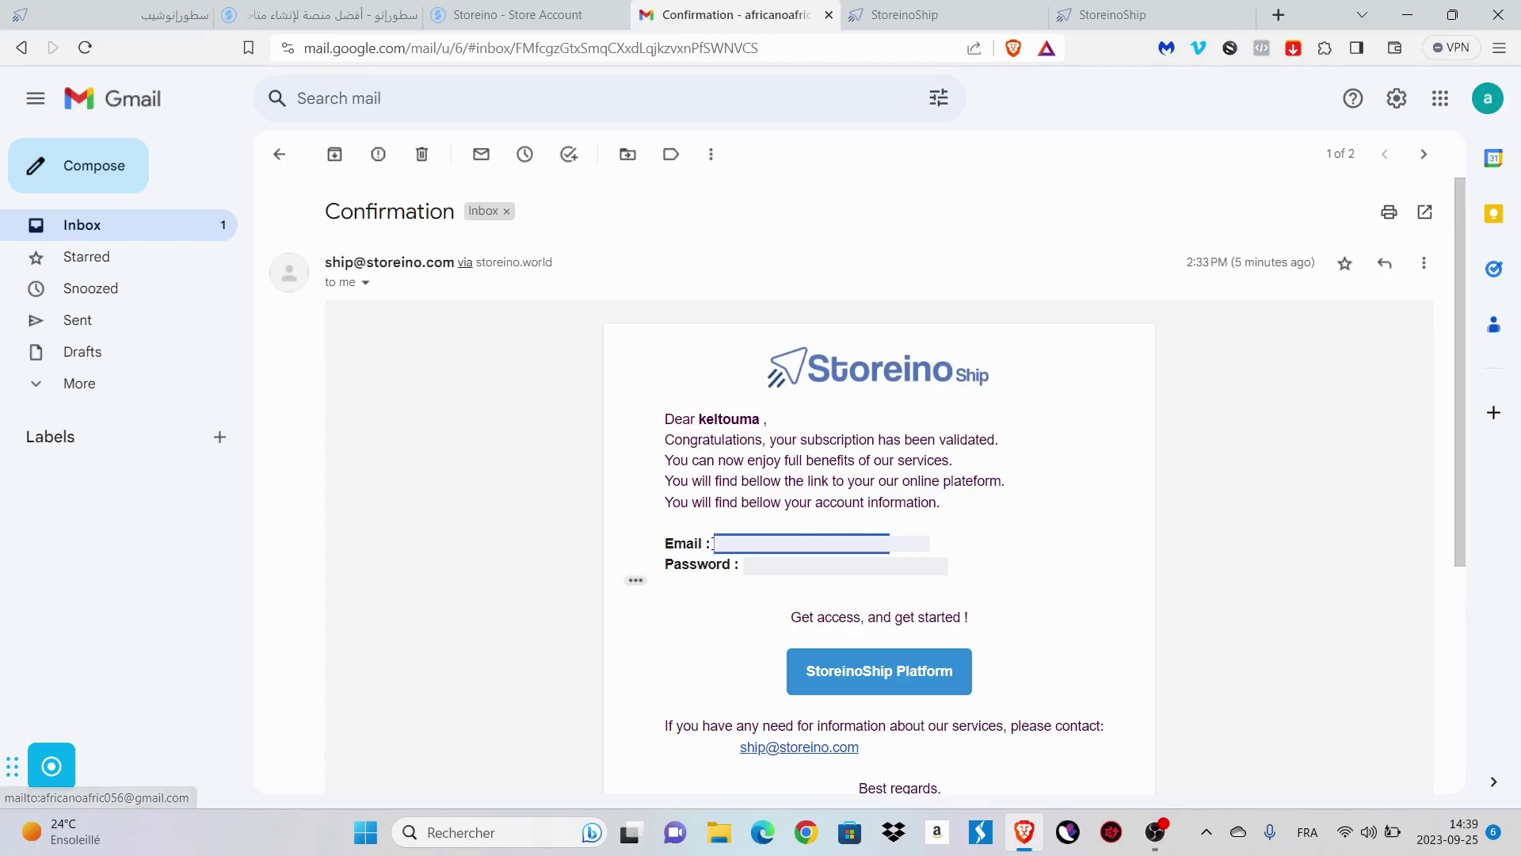
click(923, 44)
drag(789, 564, 666, 564)
click(722, 535)
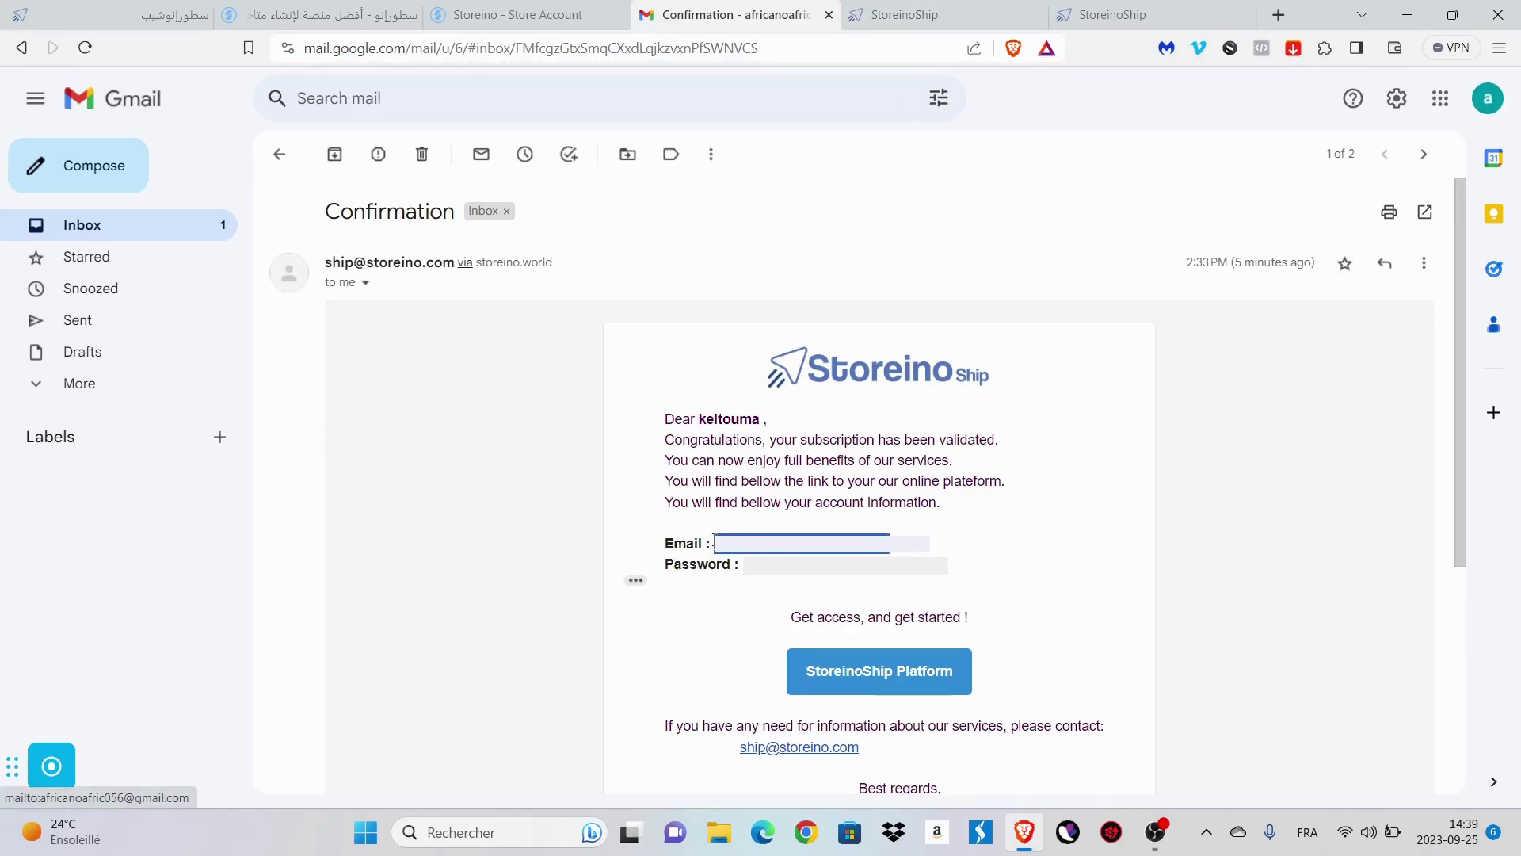
- Log in to StoreinoShip using the email and password from the confirmation email
click(903, 14)
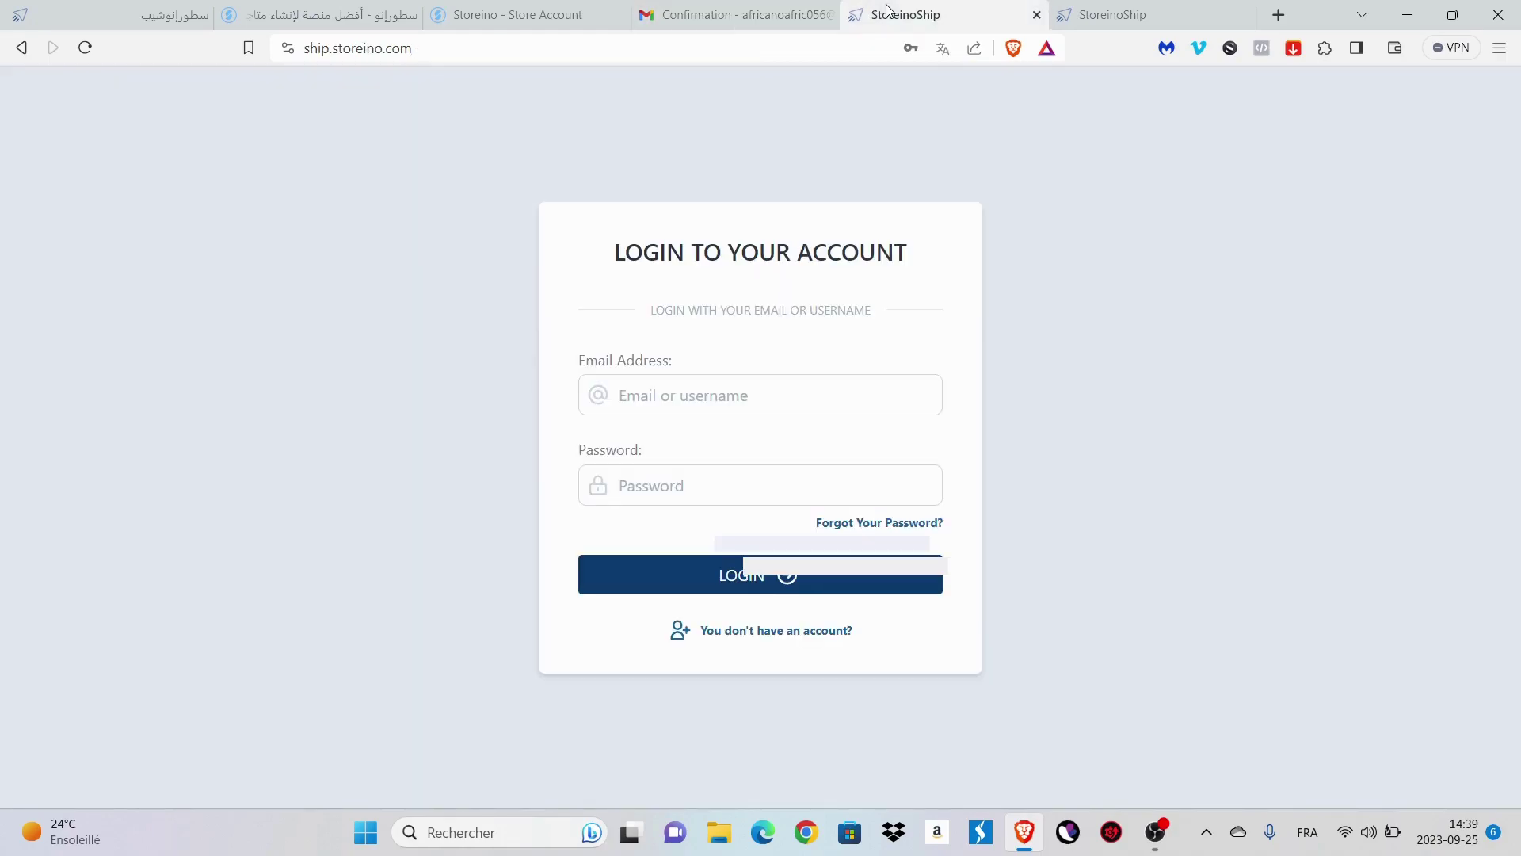
click(669, 394)
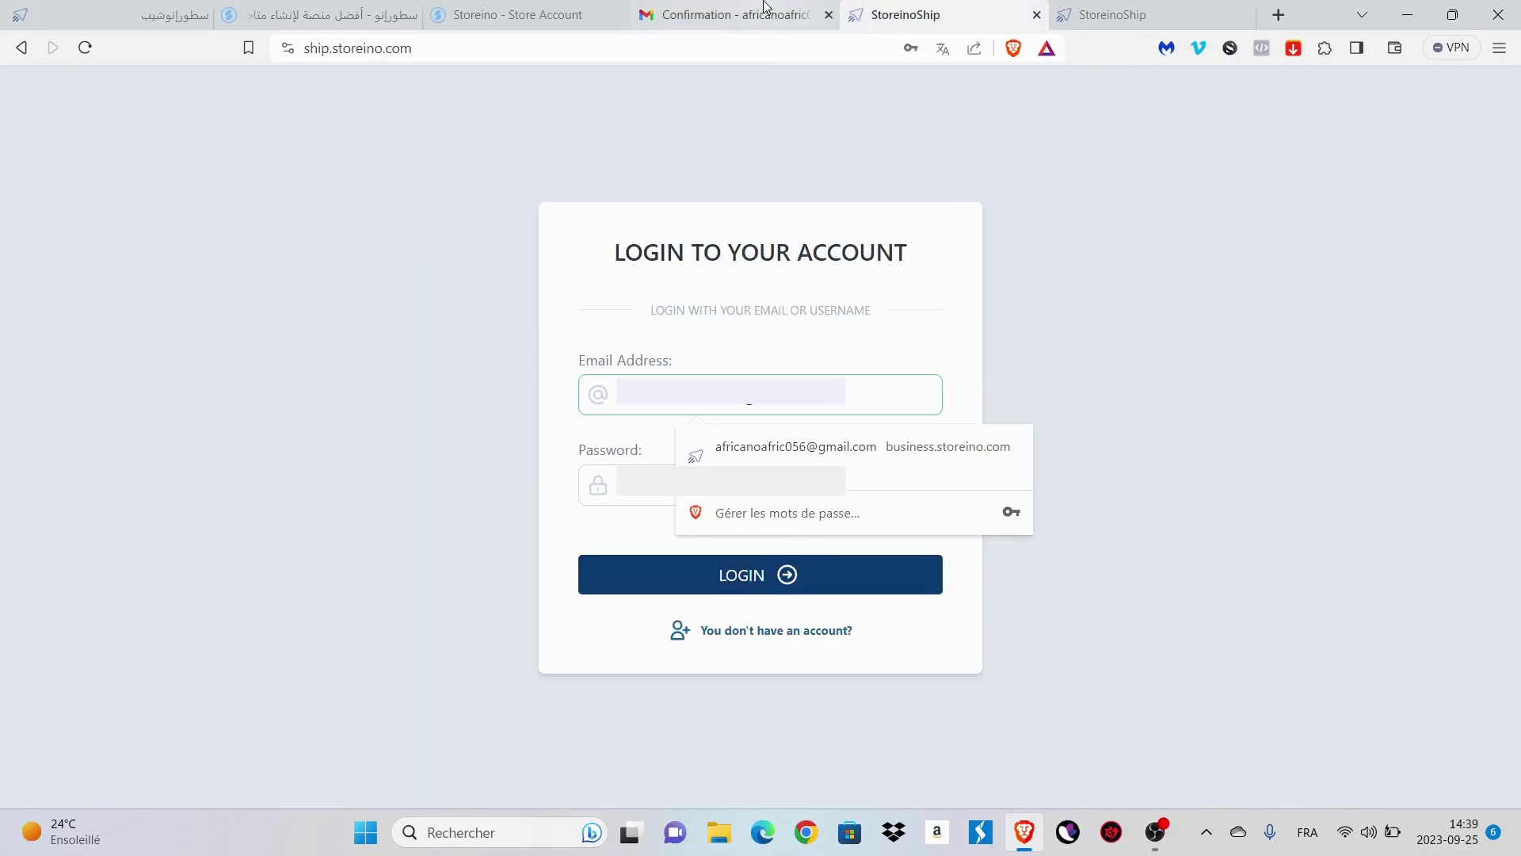
click(766, 8)
drag(796, 563, 771, 562)
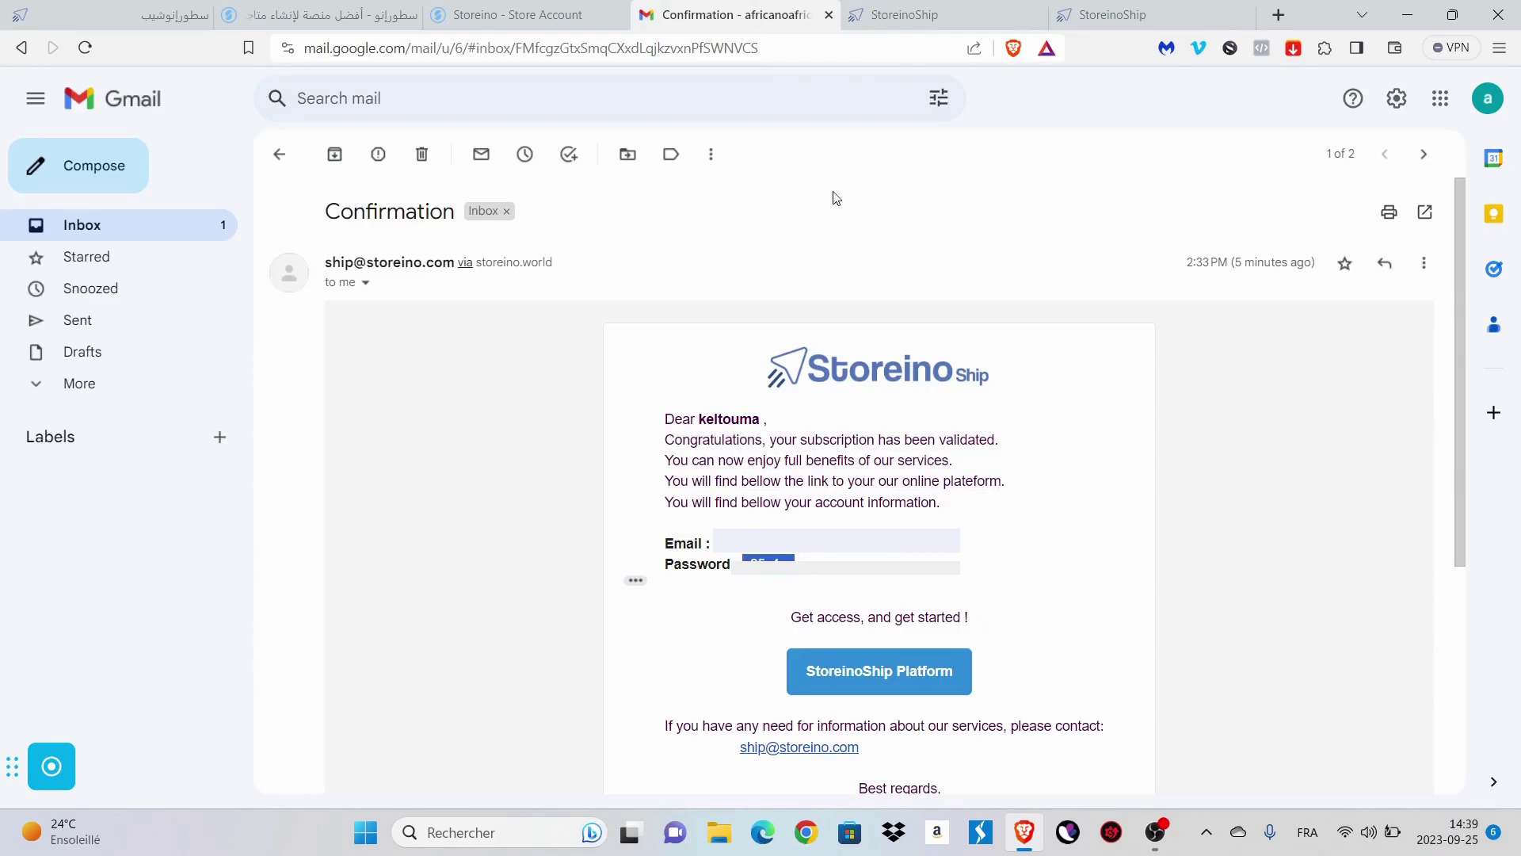
click(903, 14)
click(741, 497)
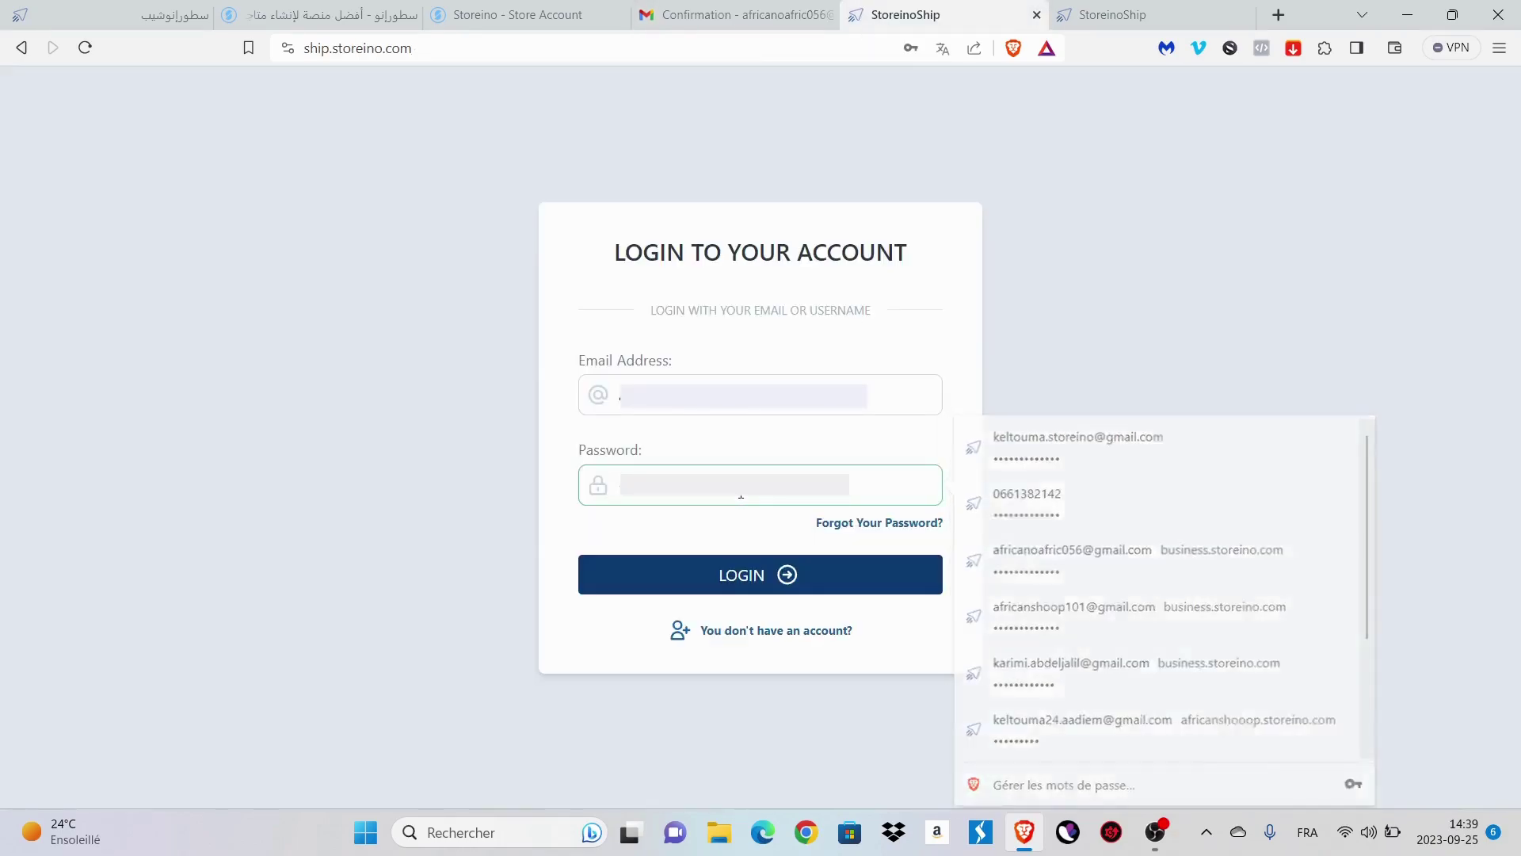
click(698, 581)
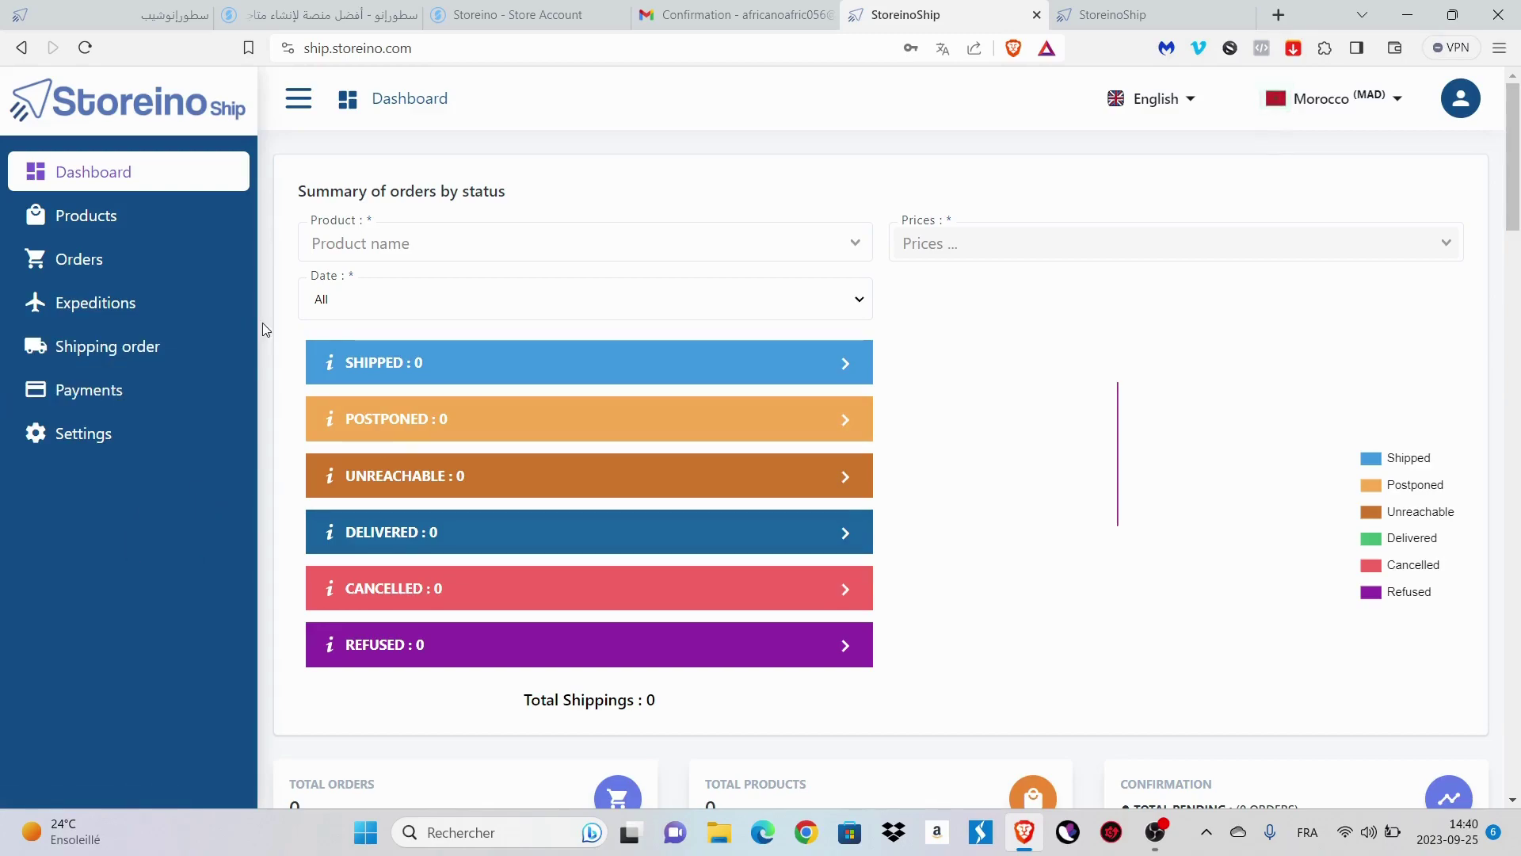
- Browse the seller Profil form, return to the dashboard, then view the Storeino store's 15-product Produits list
click(1460, 98)
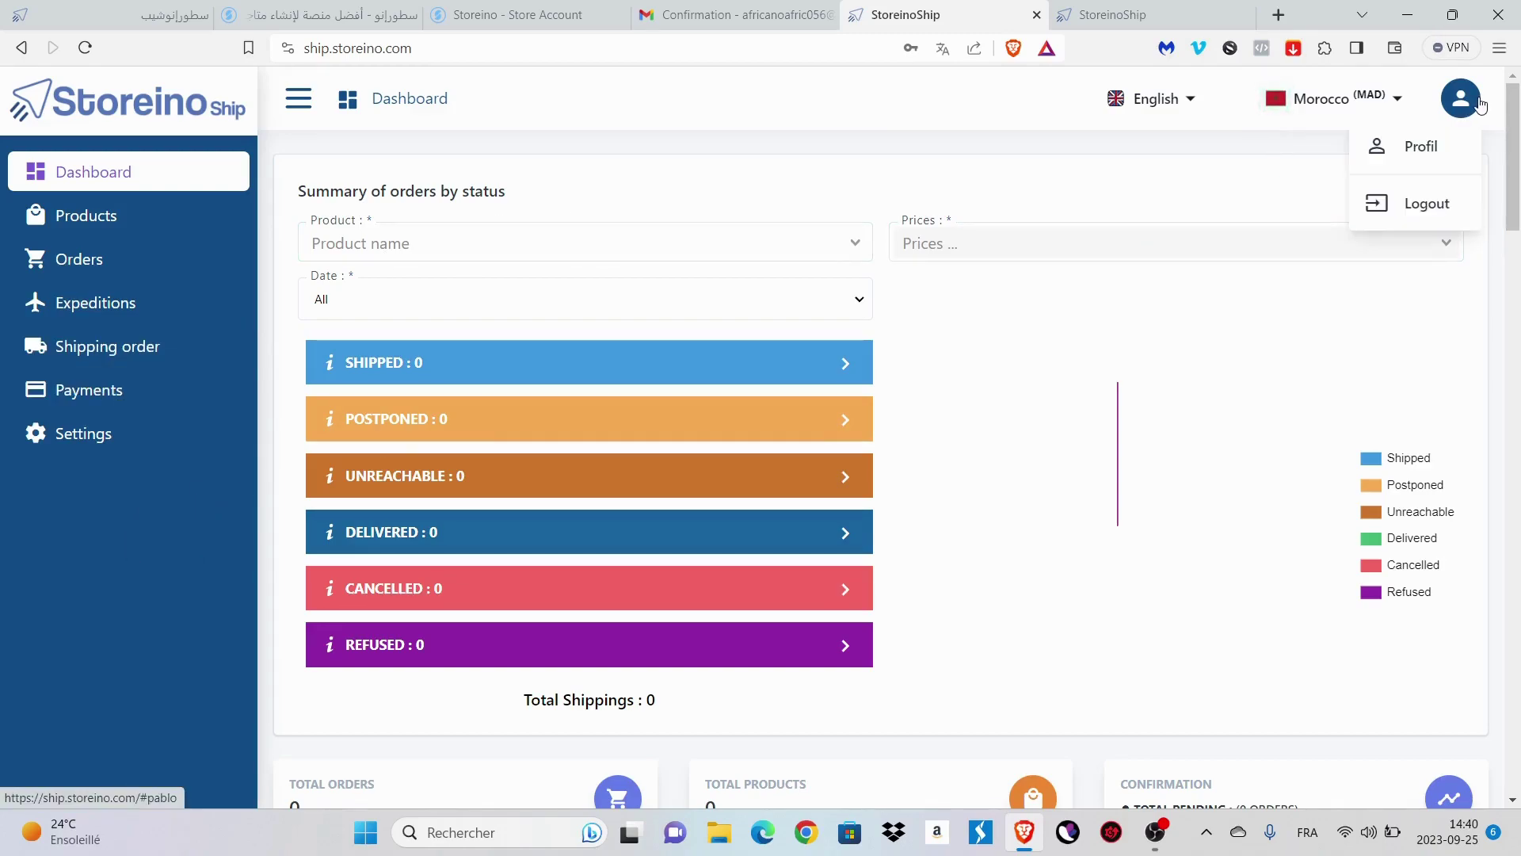
click(1435, 154)
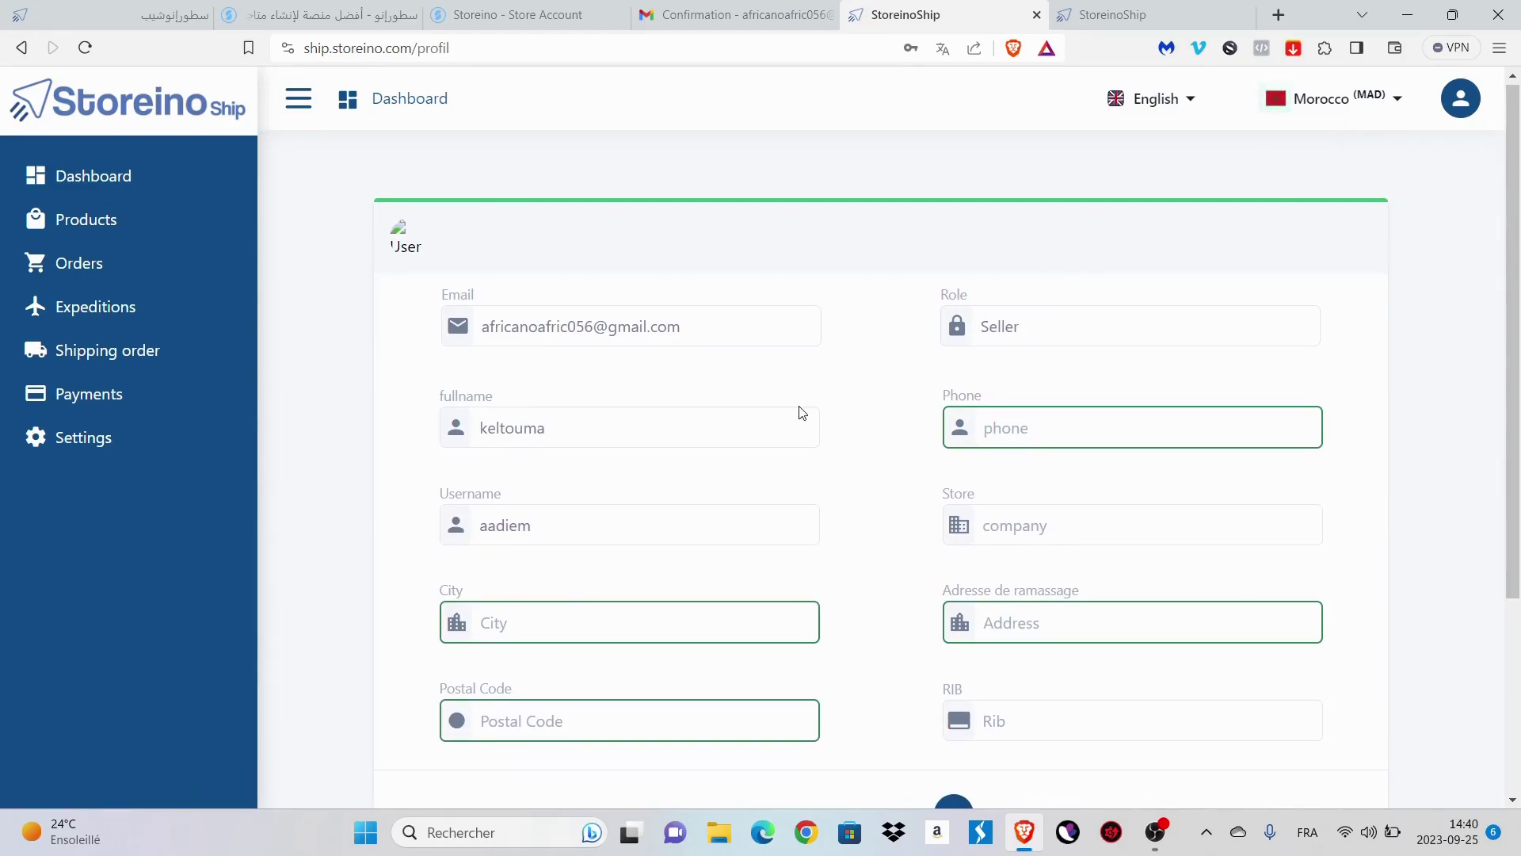
scroll(839, 400, down, 1)
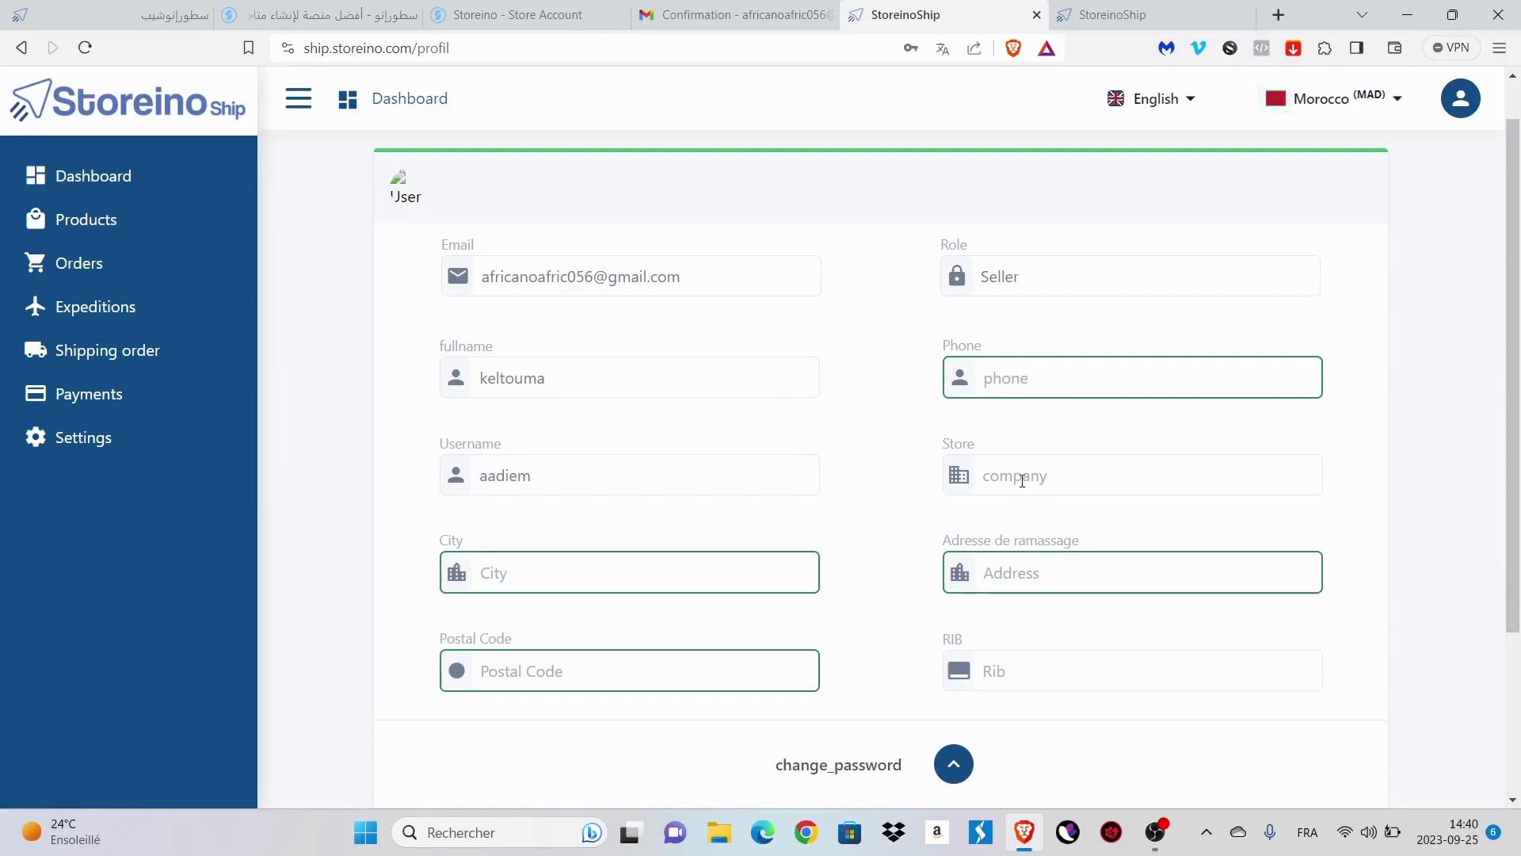
scroll(1022, 480, down, 2)
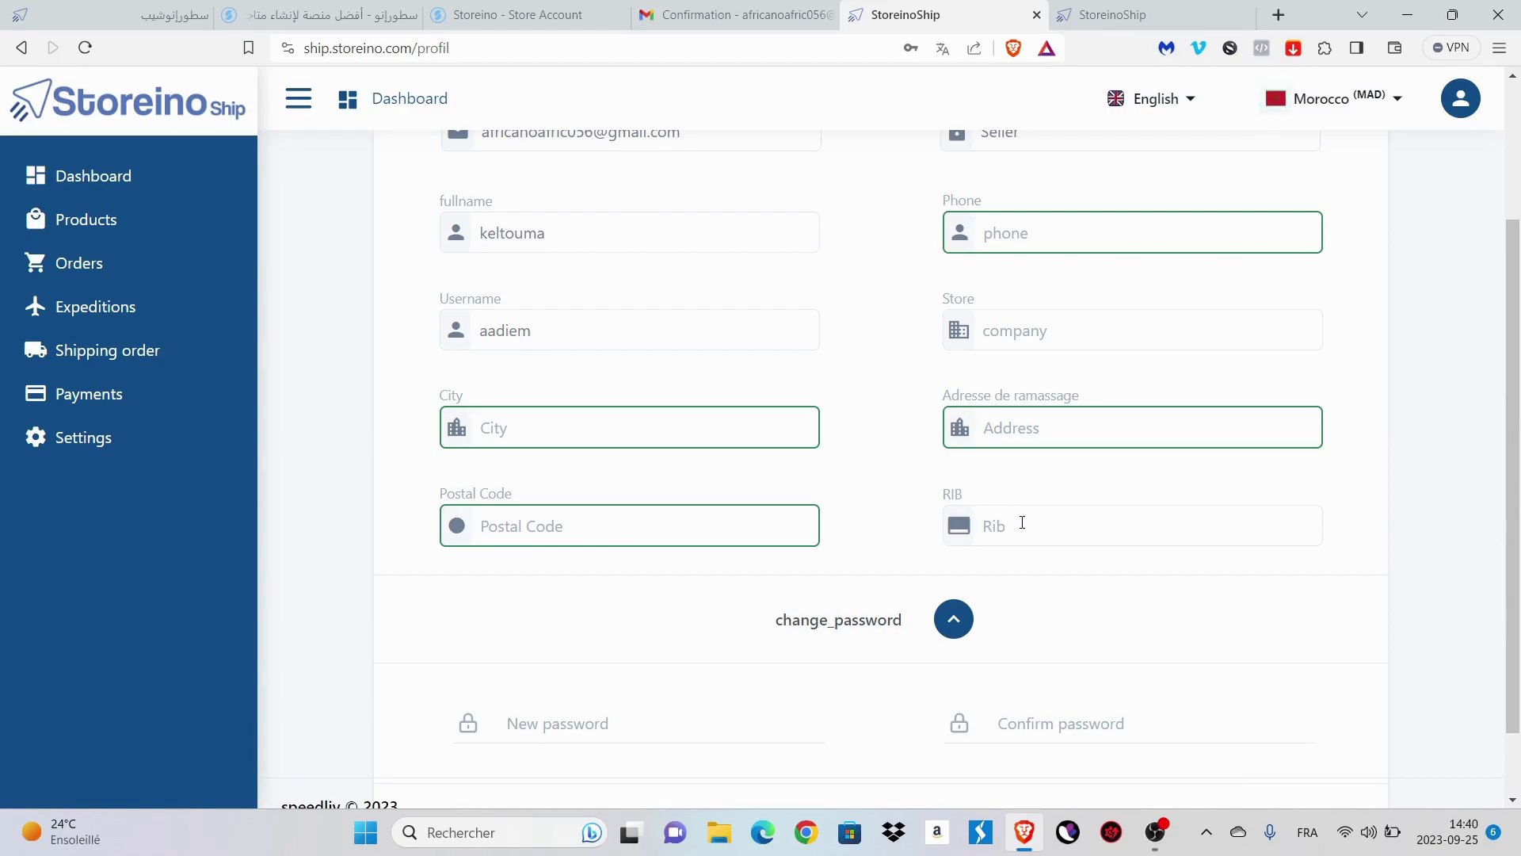
scroll(1022, 522, down, 1)
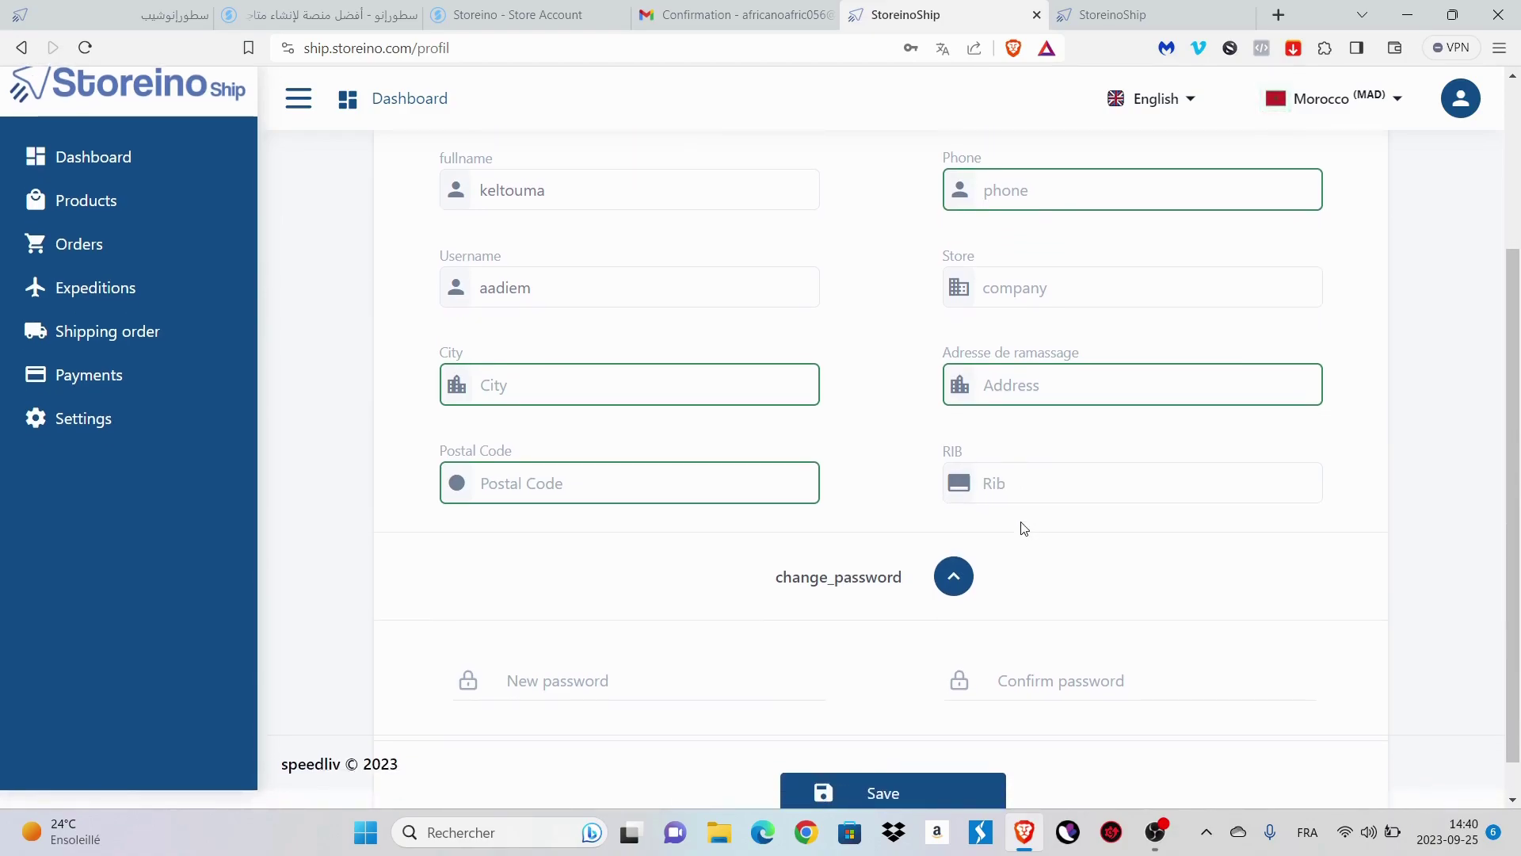
scroll(1024, 528, down, 1)
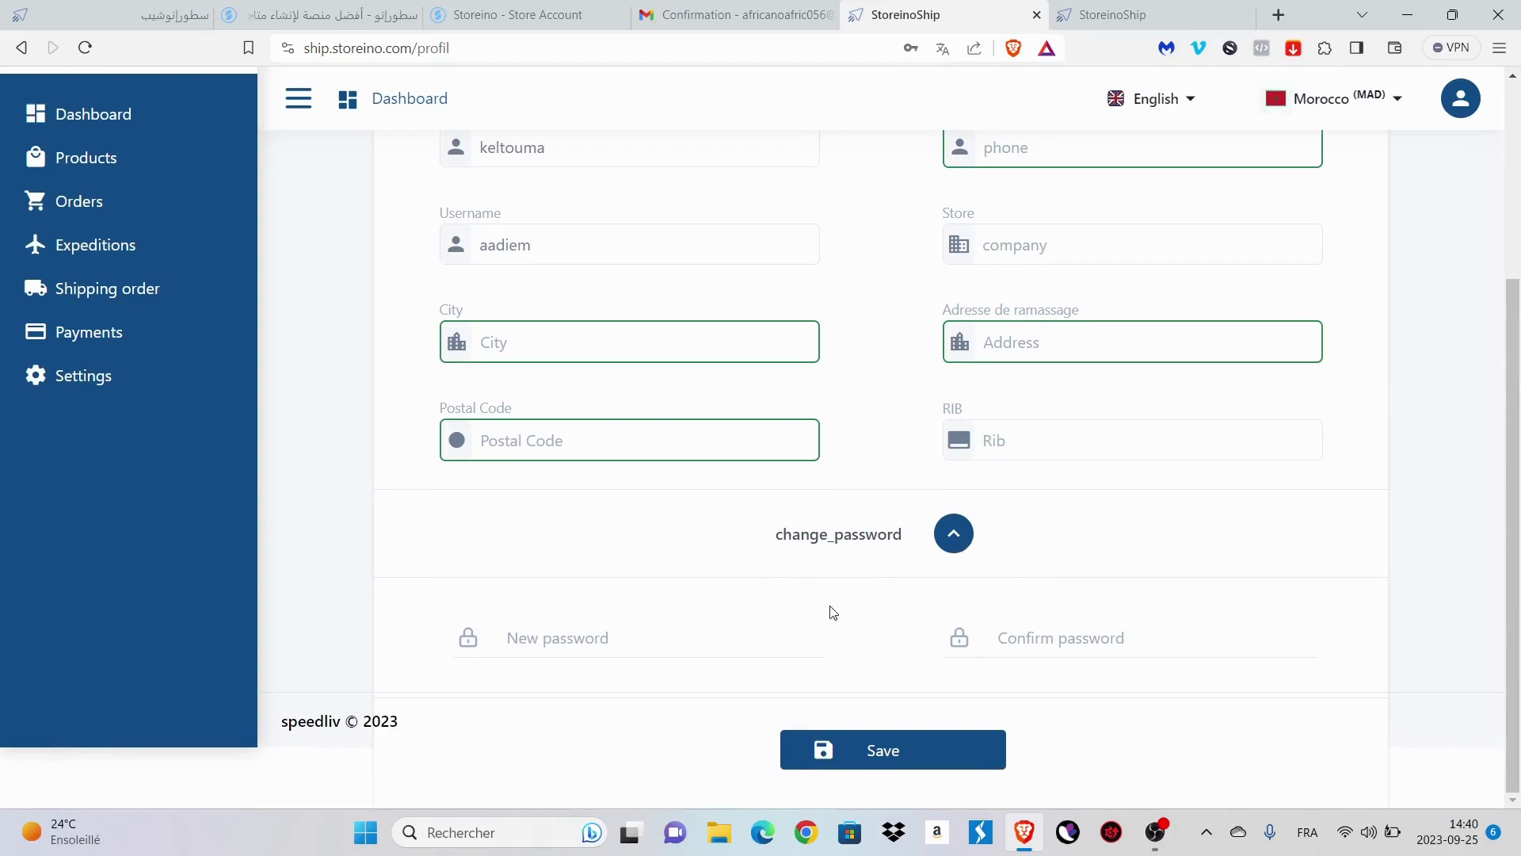
click(702, 651)
scroll(917, 721, up, 4)
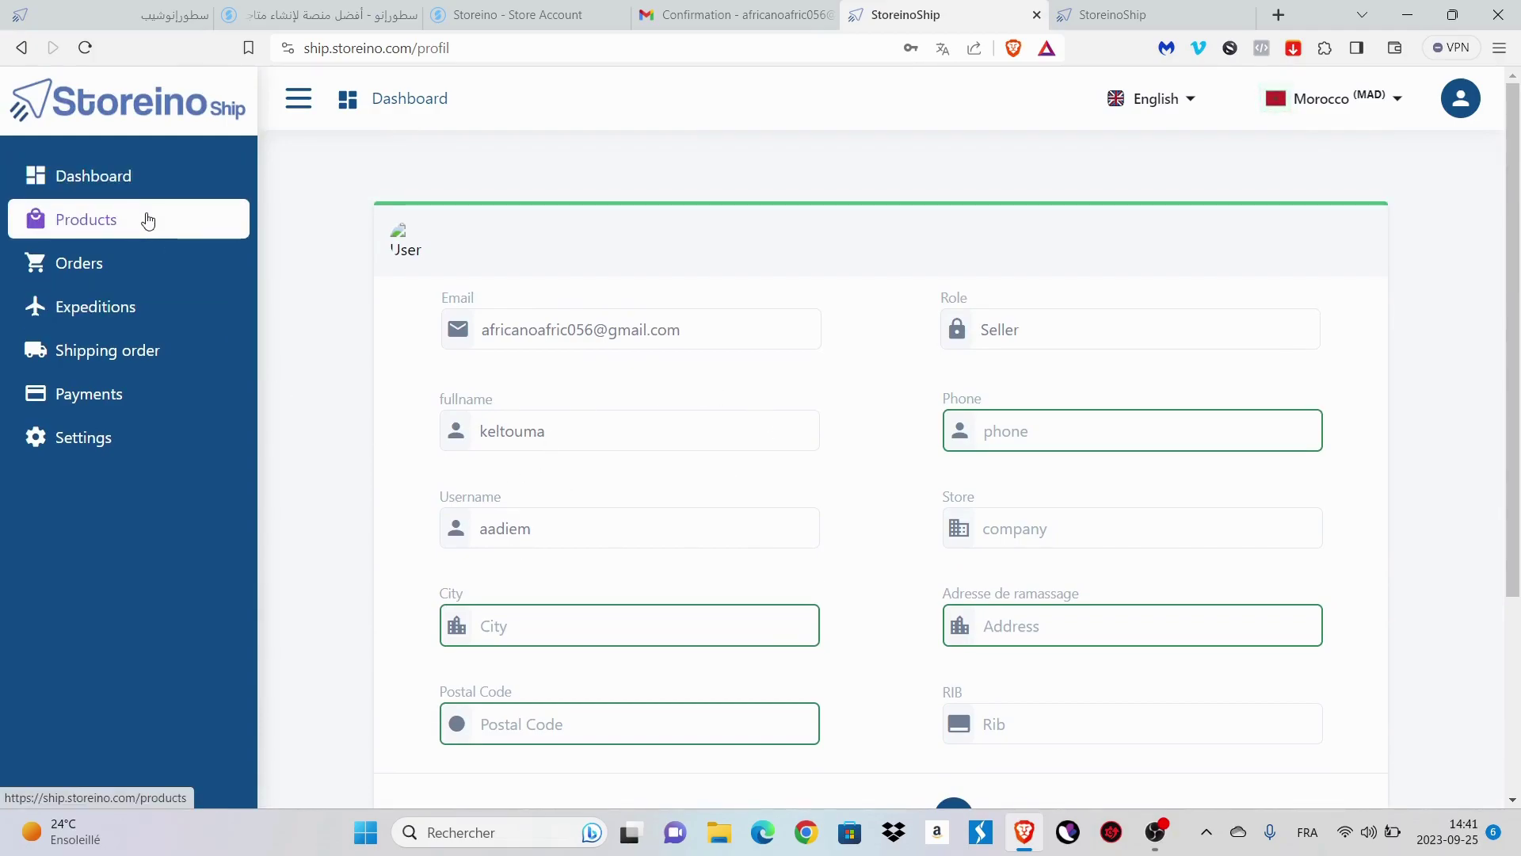
click(171, 182)
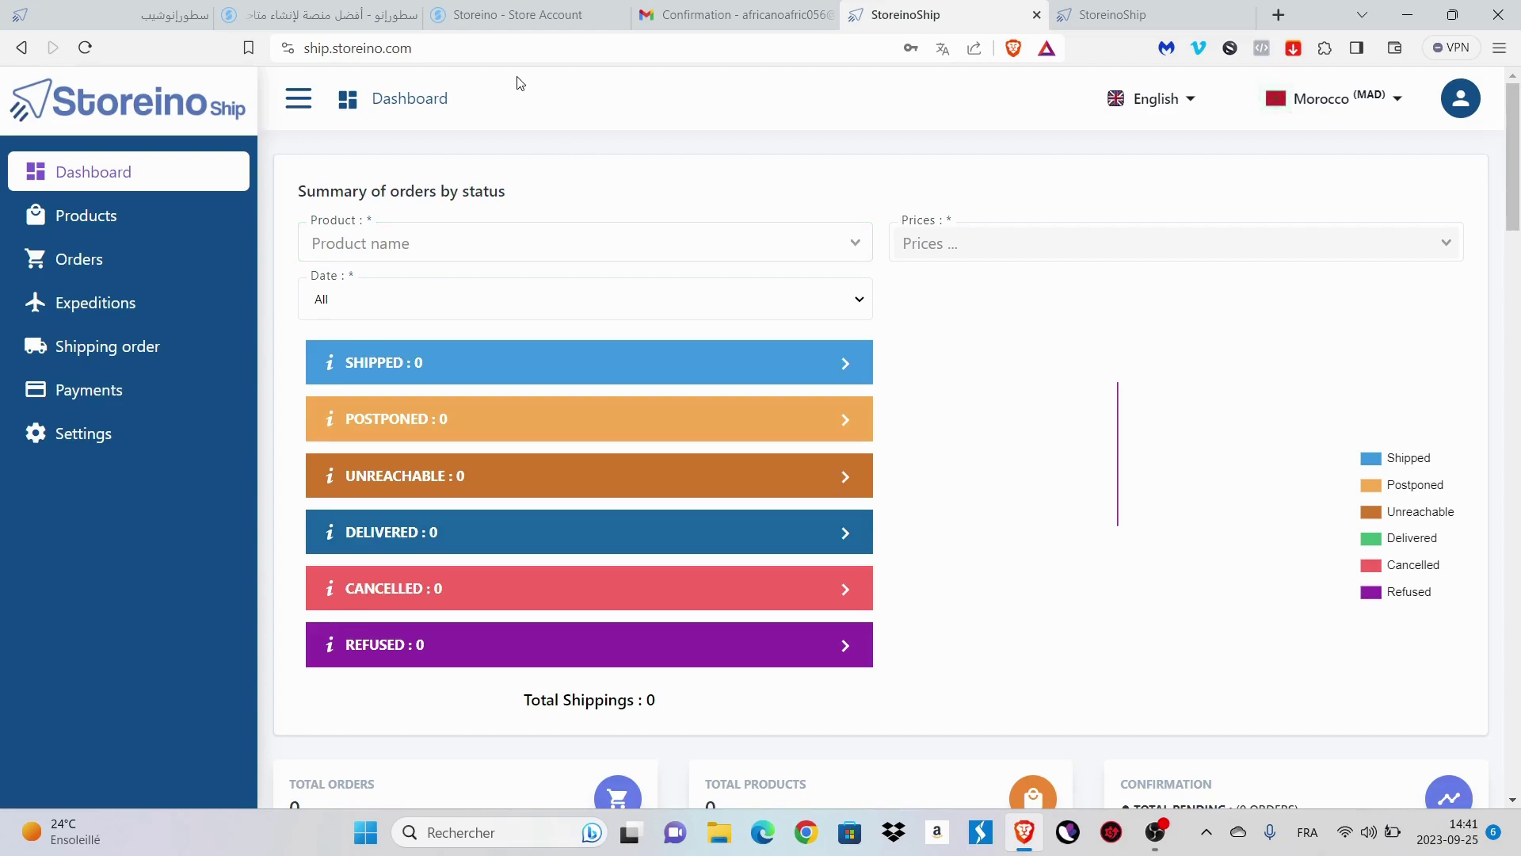
click(511, 15)
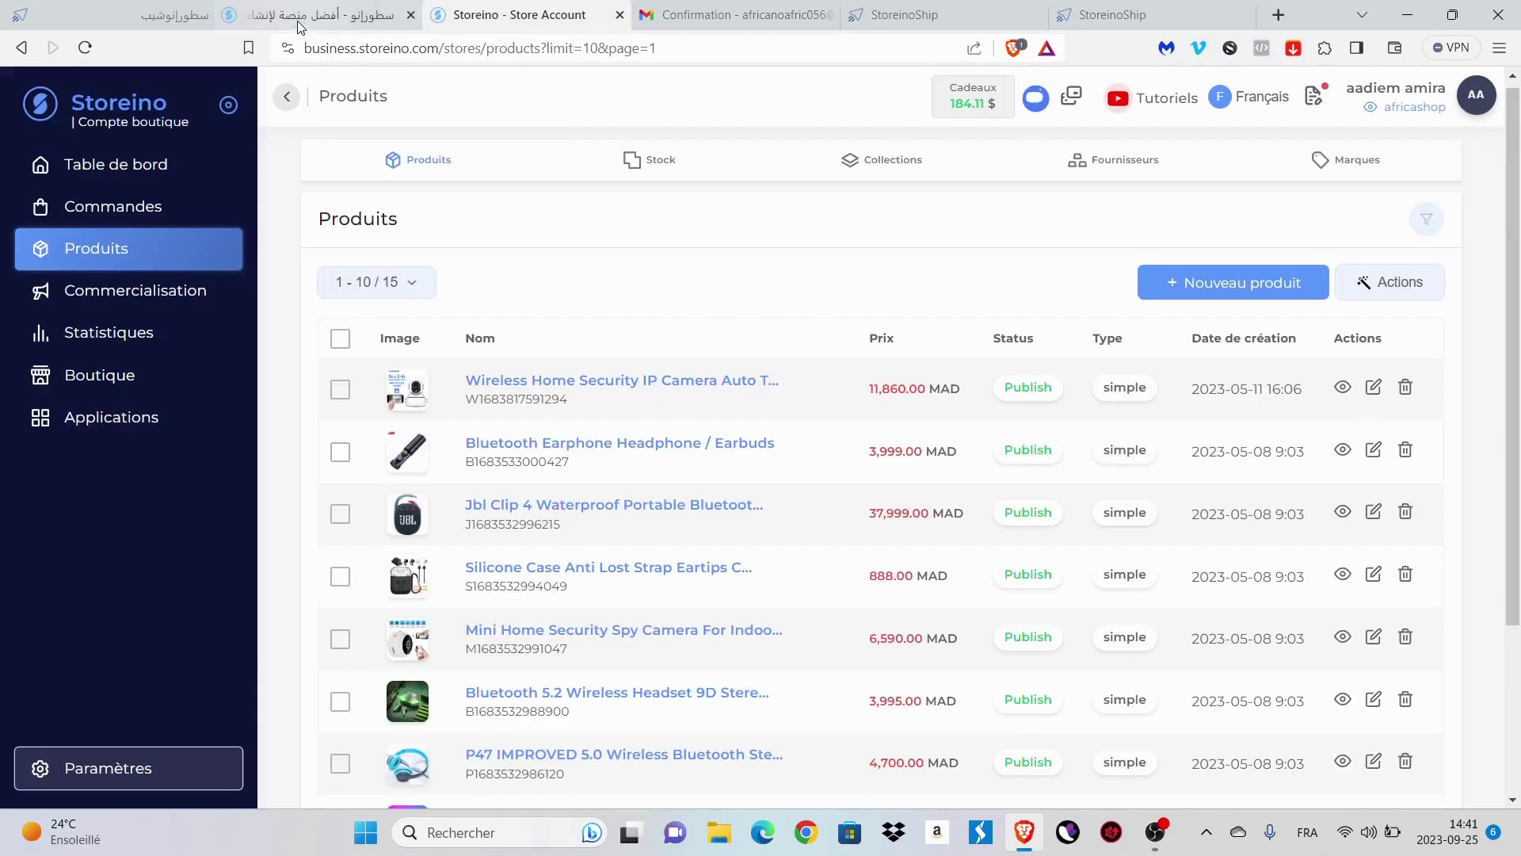
- Open the Storeino Ship key-and-secret connection form under Sociétés de livraison, then return to the StoreinoShip dashboard
click(317, 16)
click(511, 14)
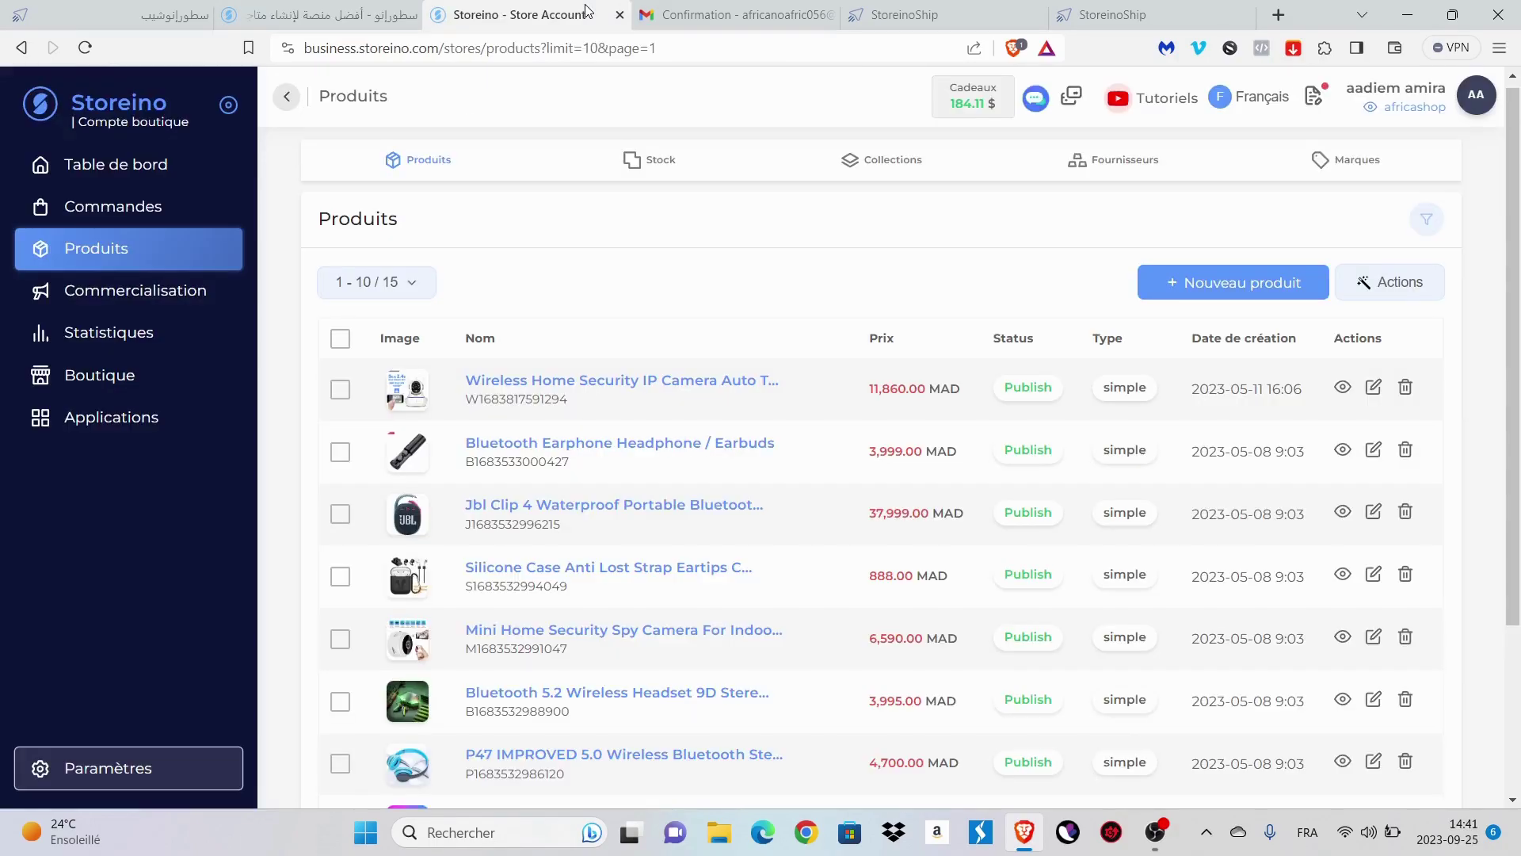
click(111, 768)
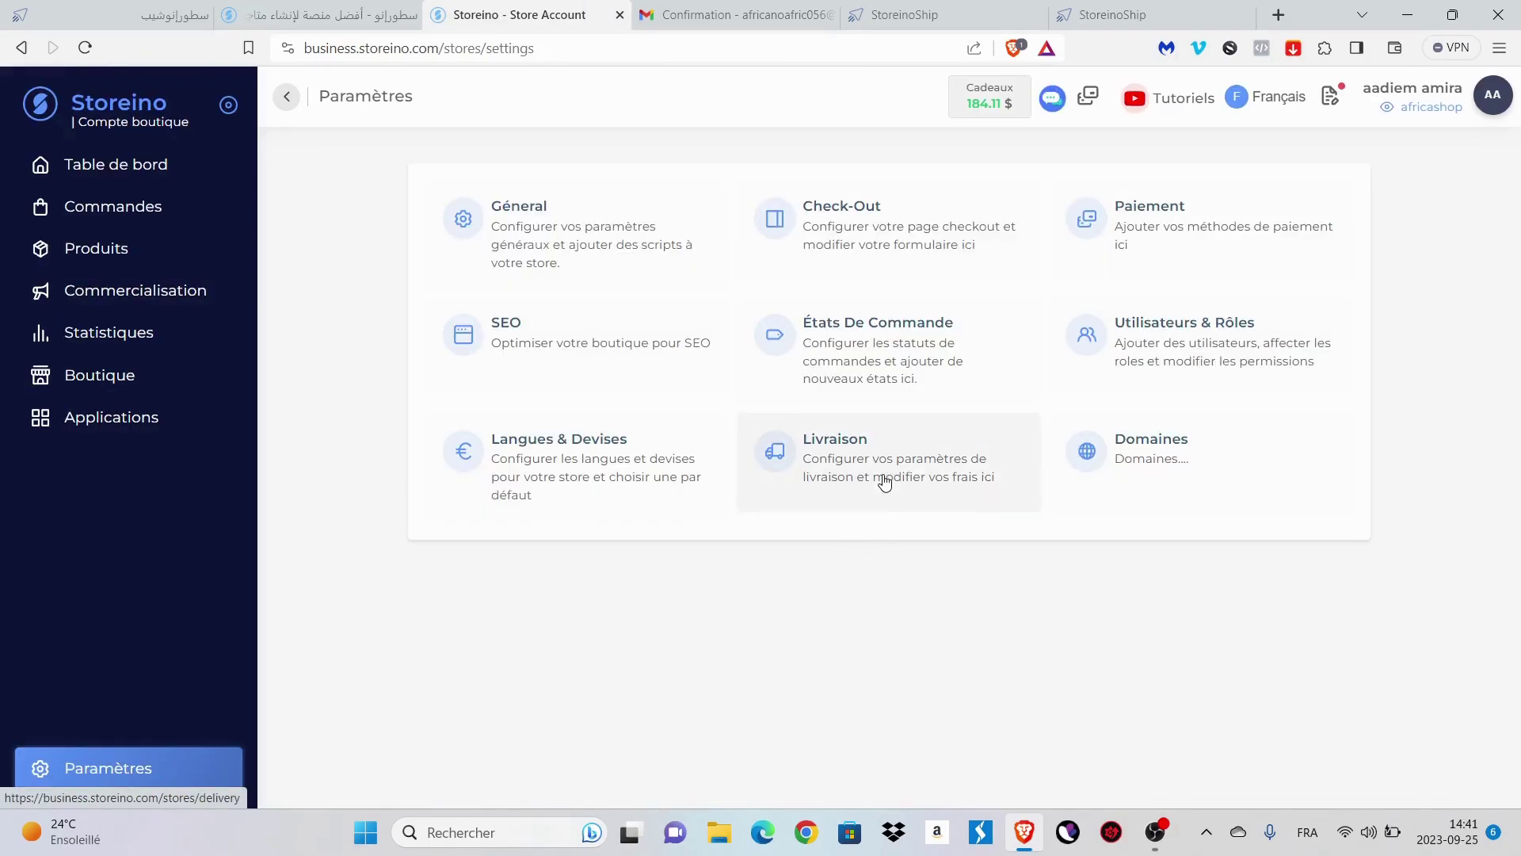
click(884, 480)
click(883, 222)
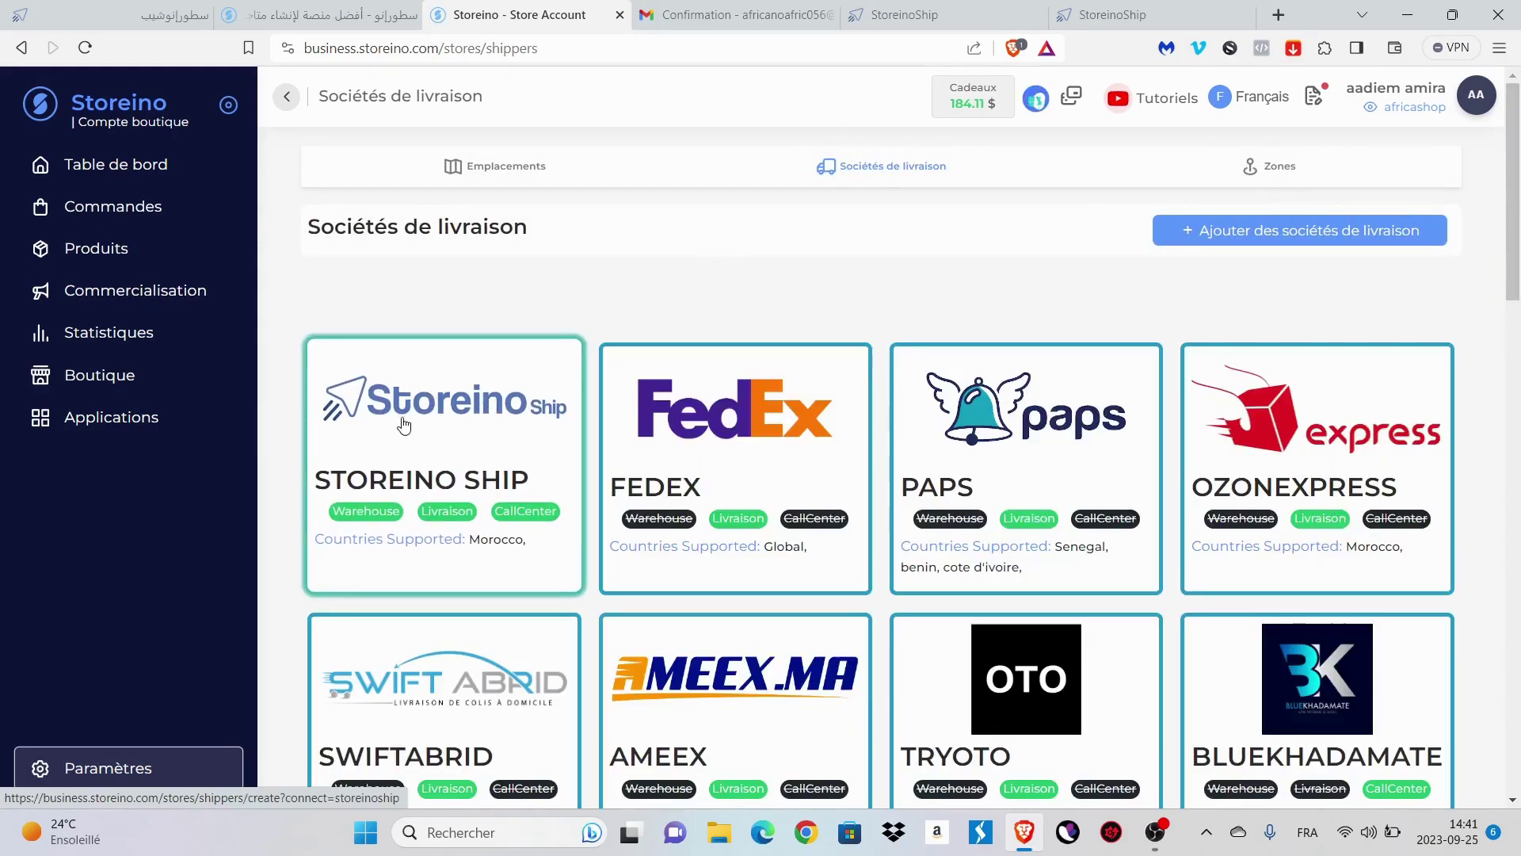
click(426, 417)
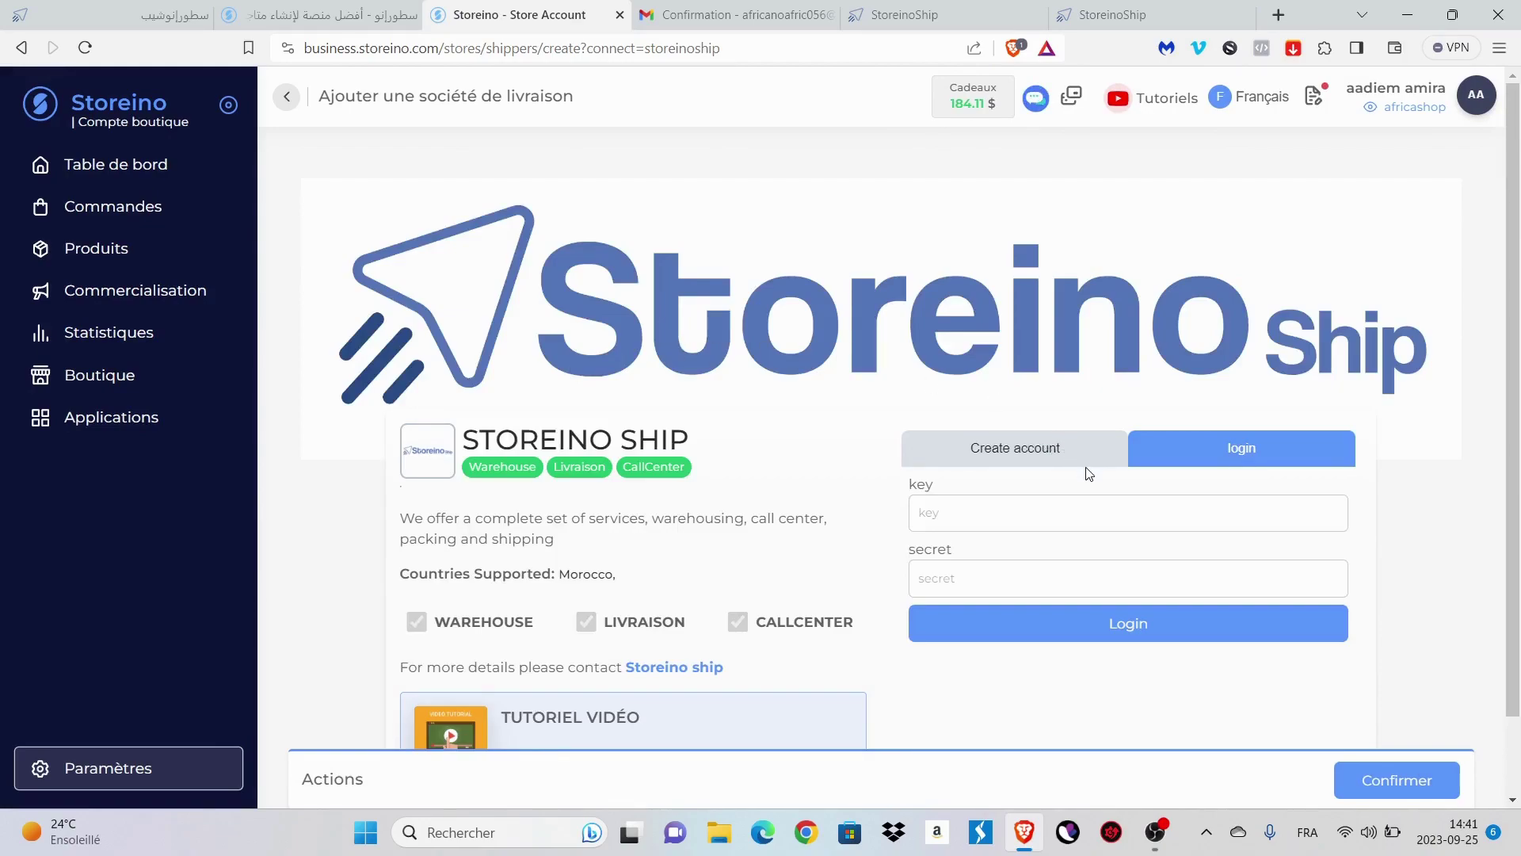
scroll(1088, 473, down, 1)
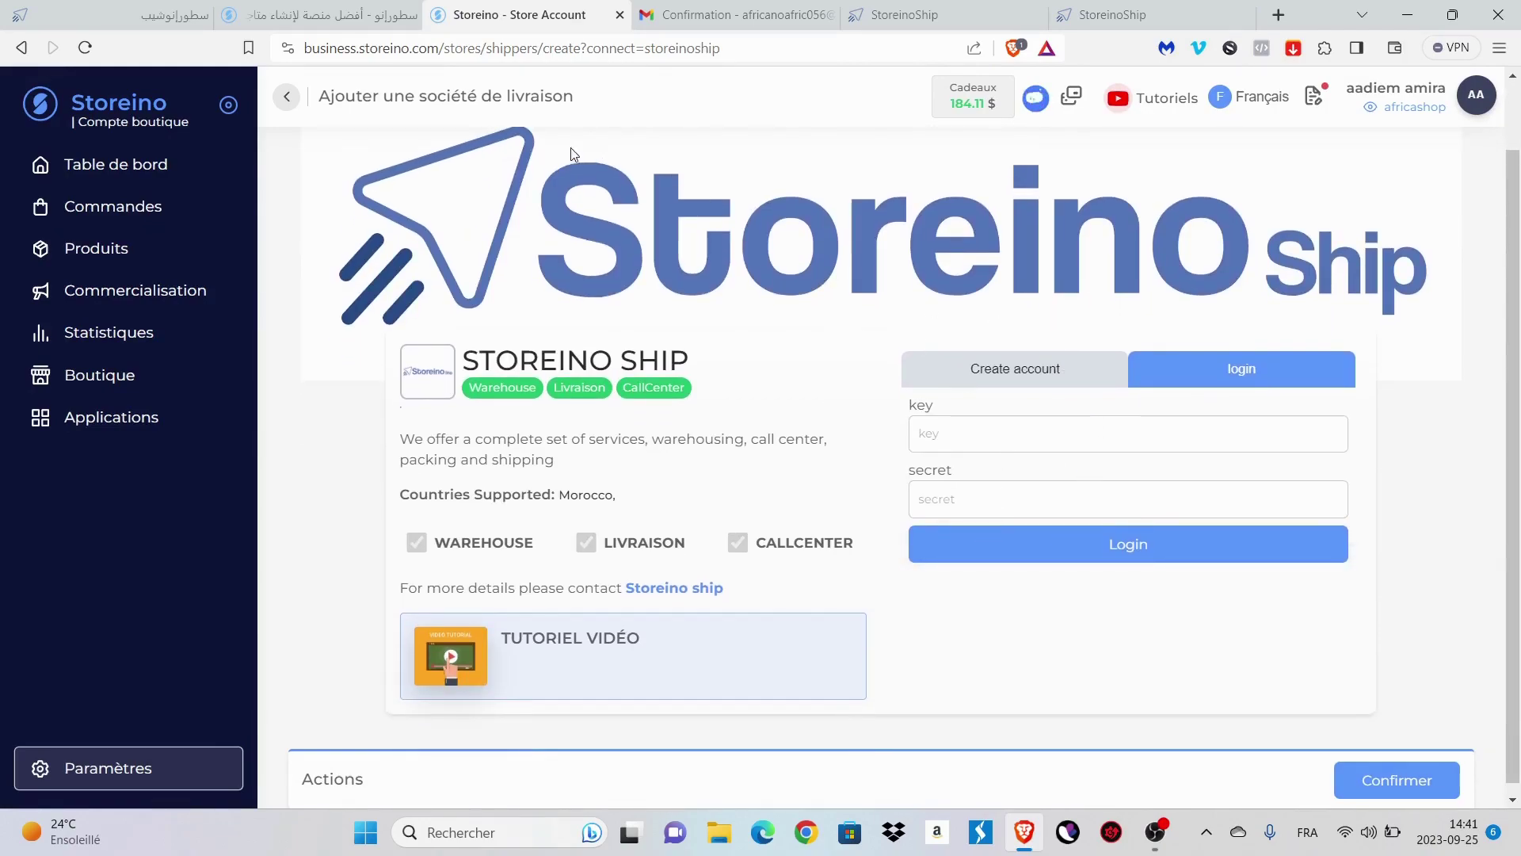
click(919, 11)
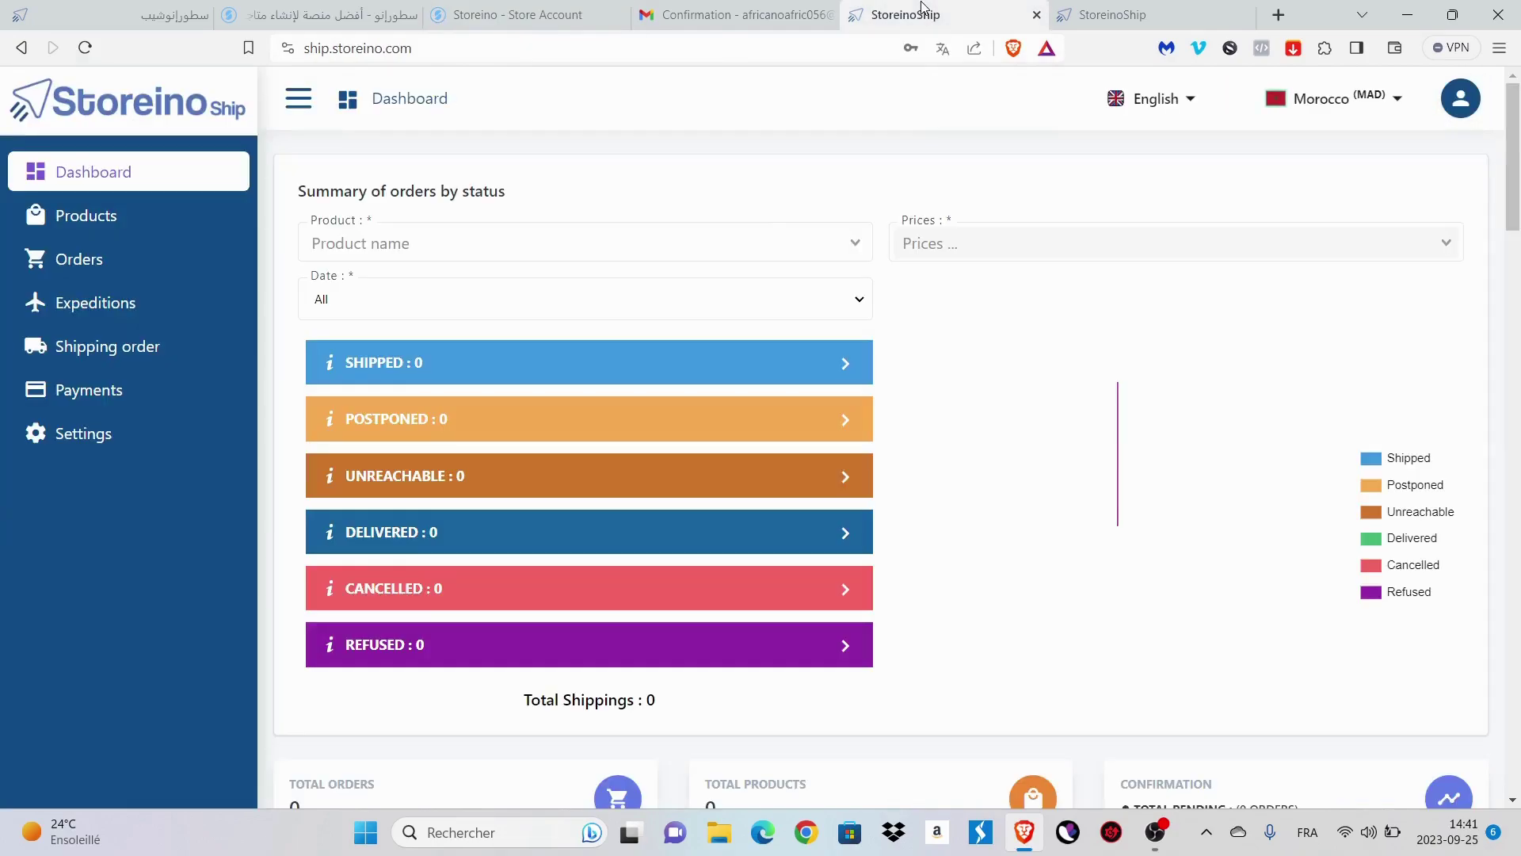
- Copy the API key from StoreinoShip Settings into the Storeino connection form's key field
click(83, 432)
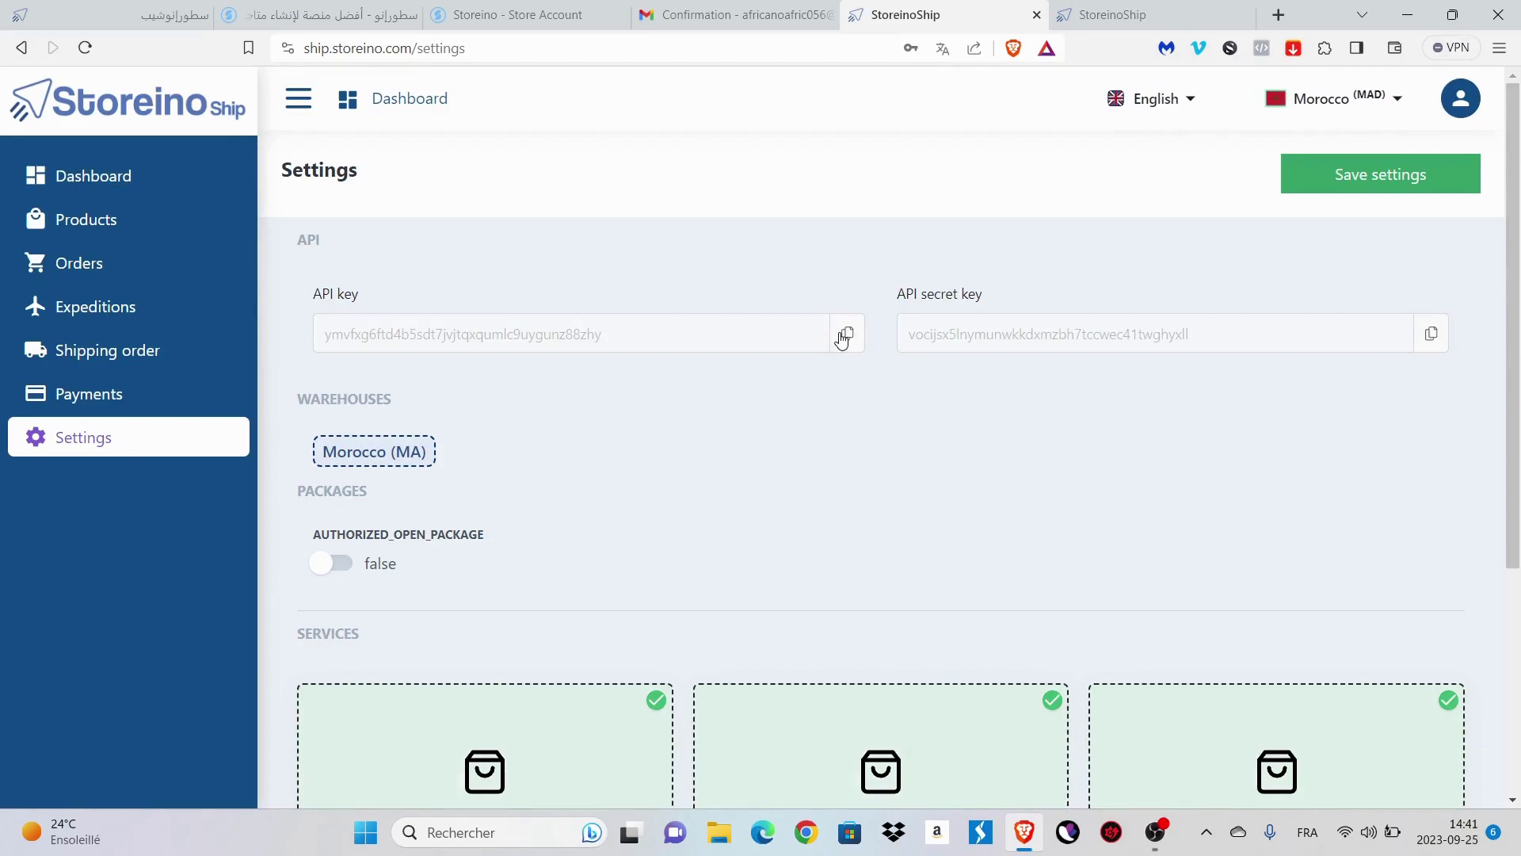
click(845, 336)
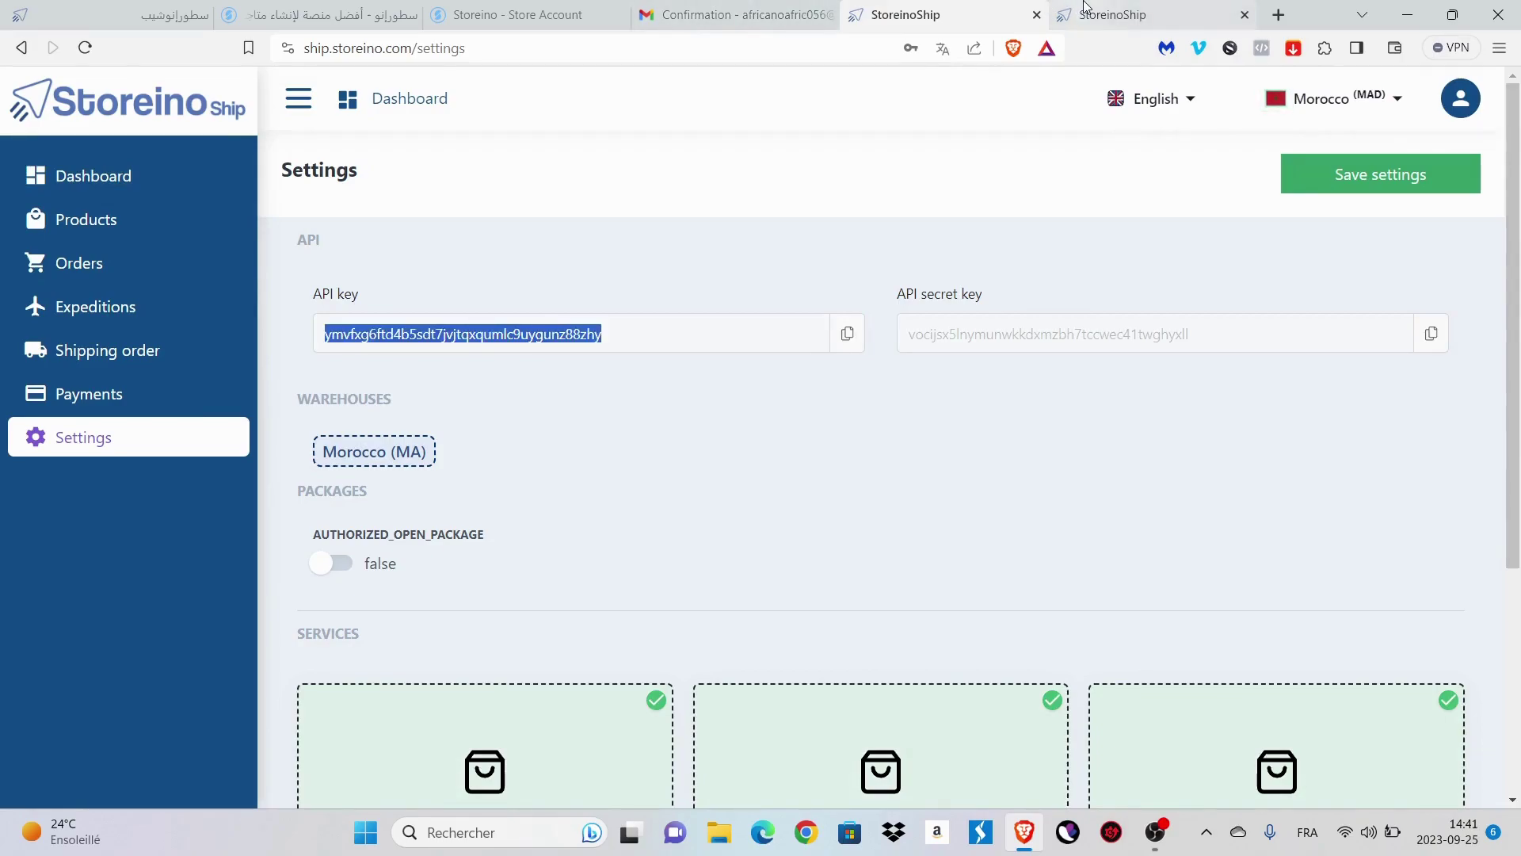
click(511, 13)
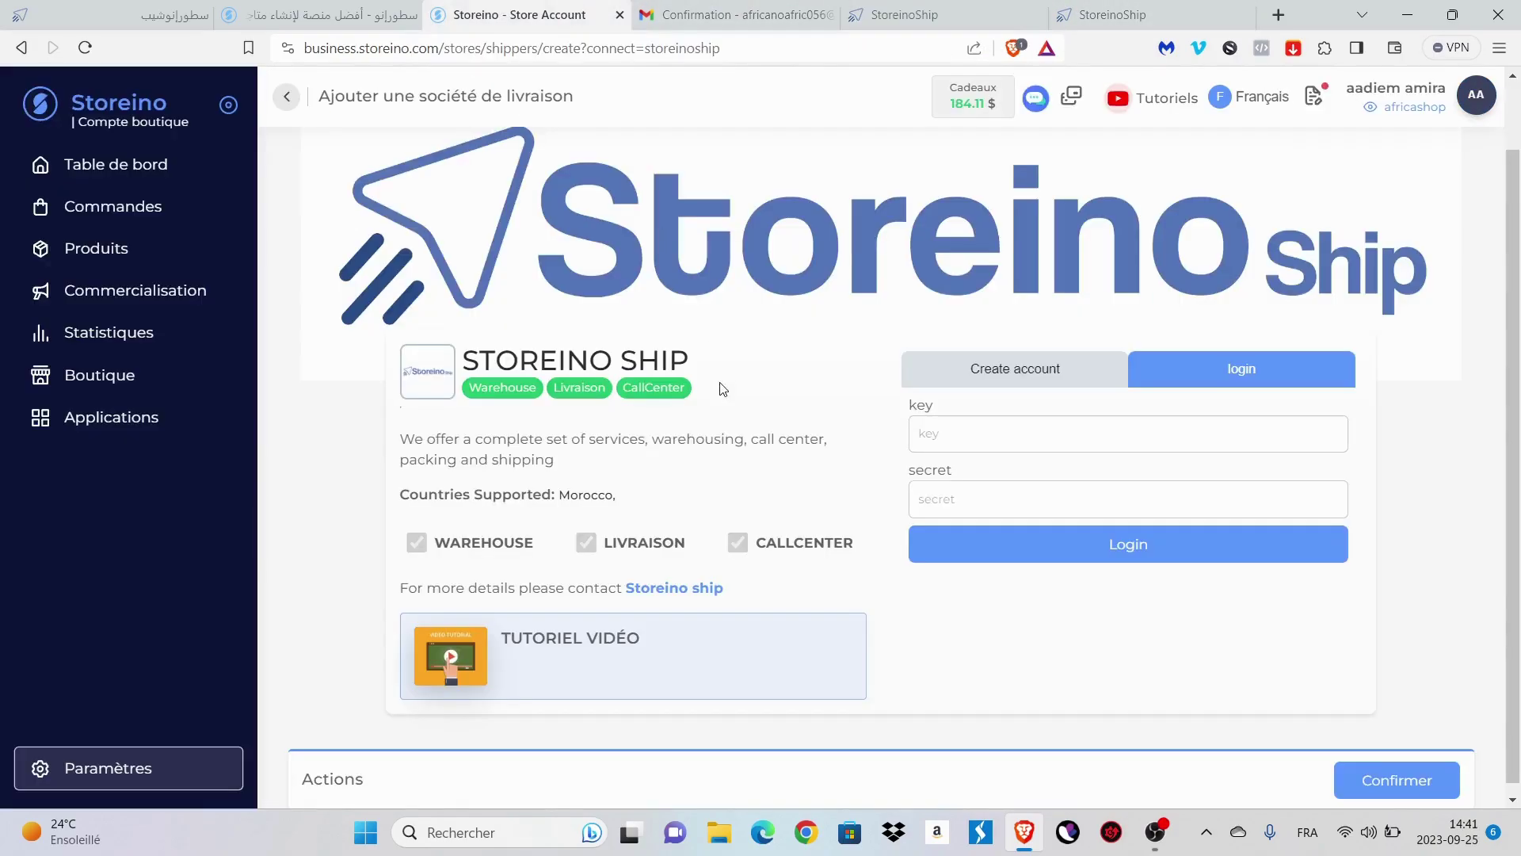
click(1047, 434)
key(ctrl+v)
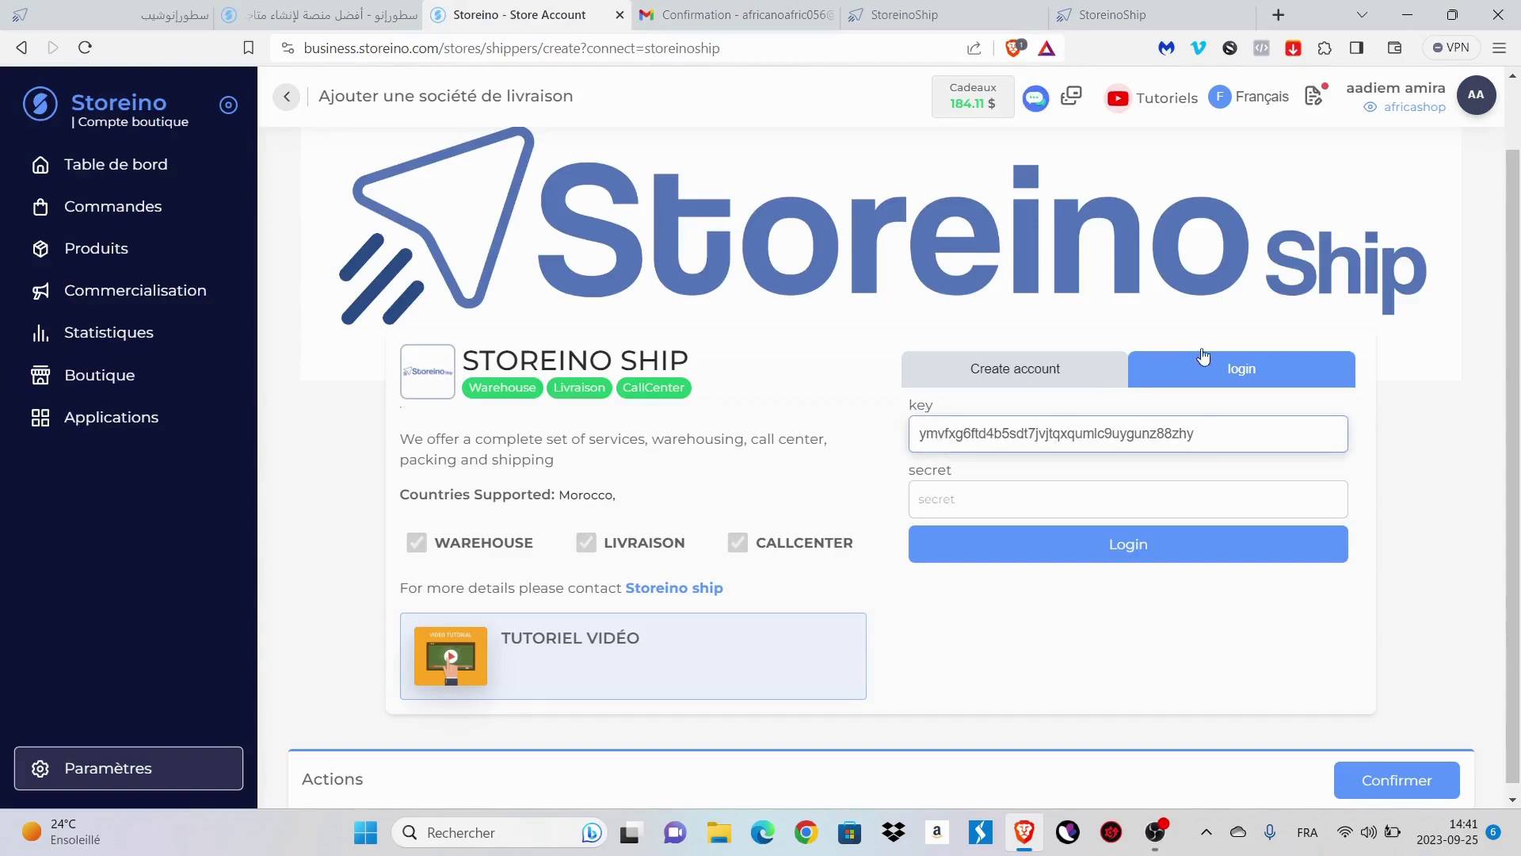
- Copy the API secret key from StoreinoShip into the connection form's secret field
click(927, 12)
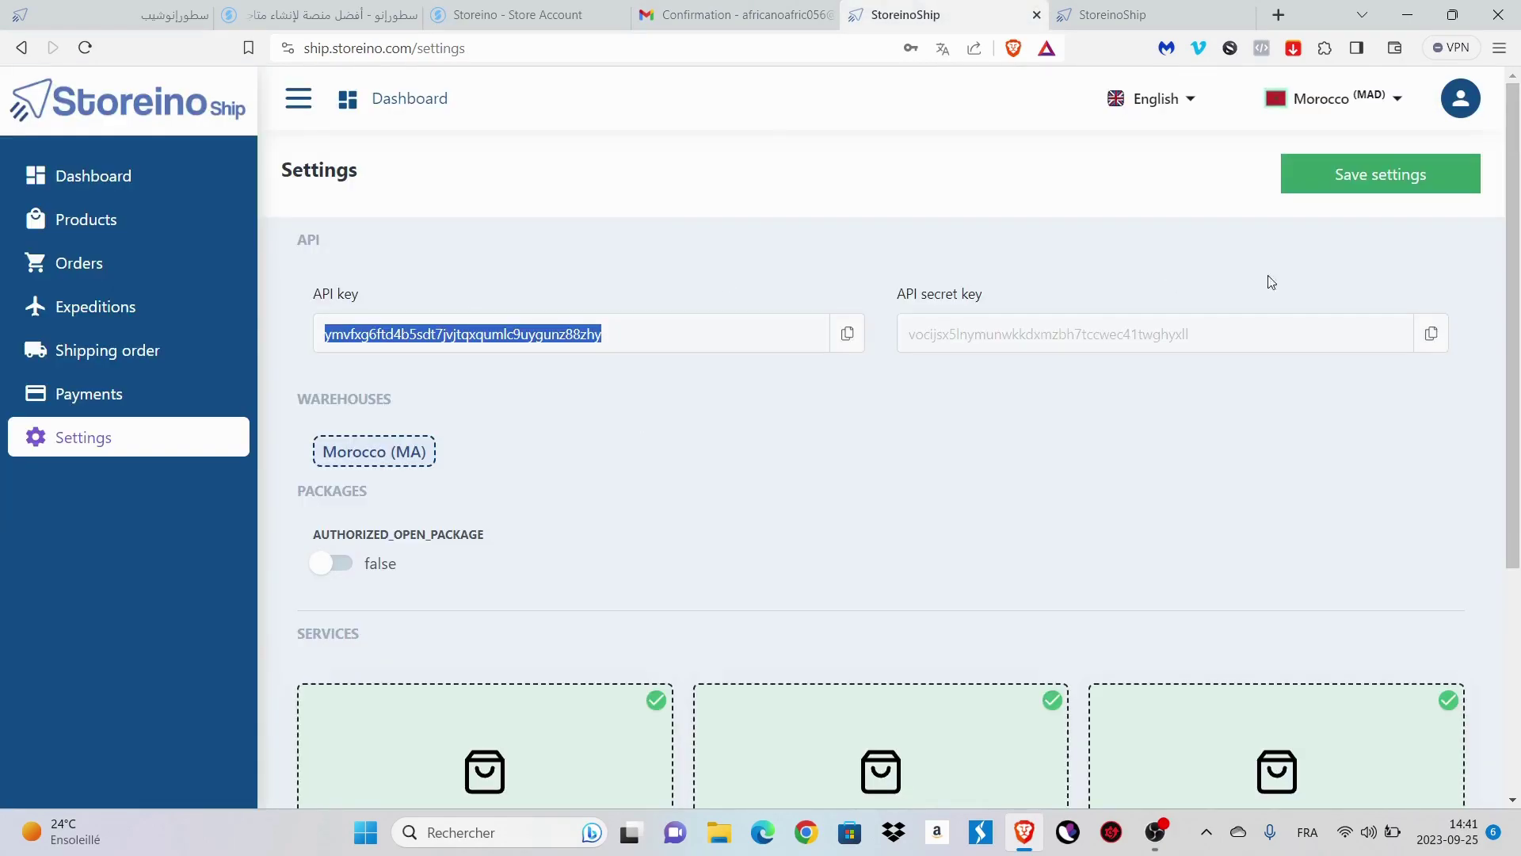
click(1431, 333)
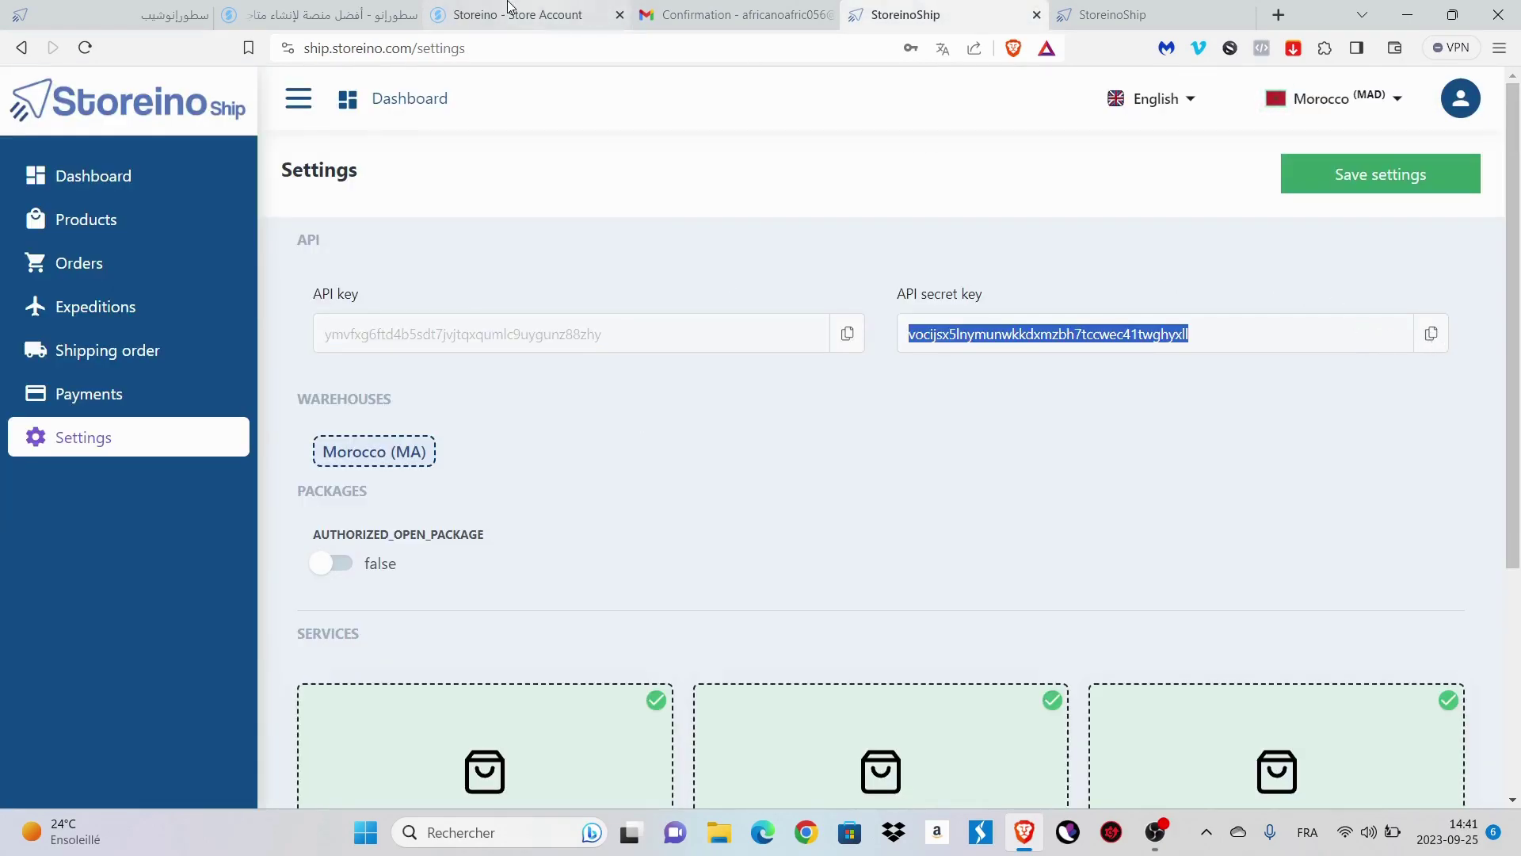
click(509, 8)
click(995, 497)
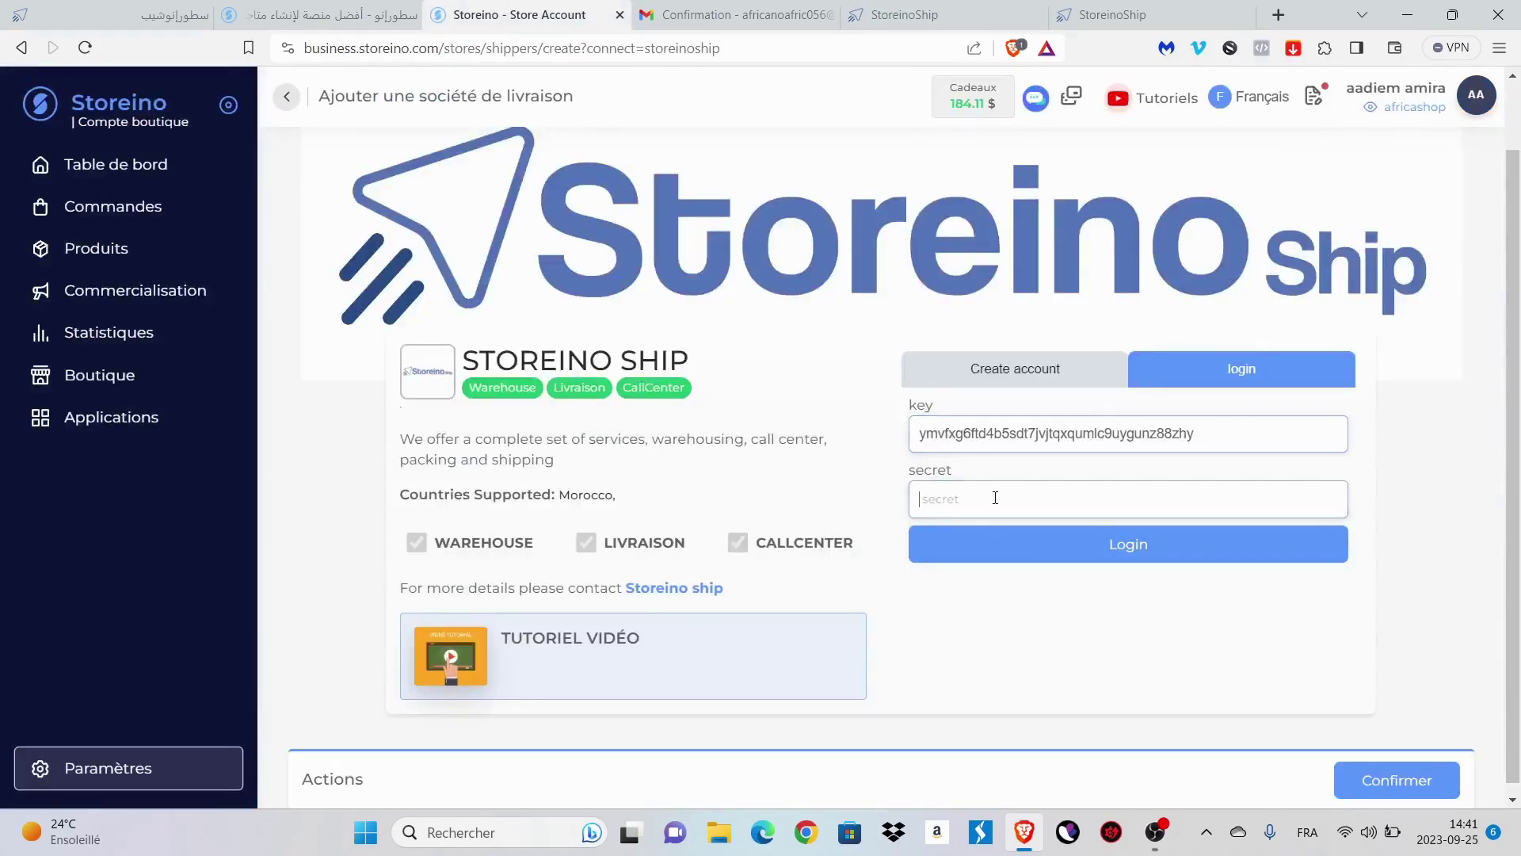
key(ctrl+v)
- Log in to connect the Storeino store to StoreinoShip
click(992, 549)
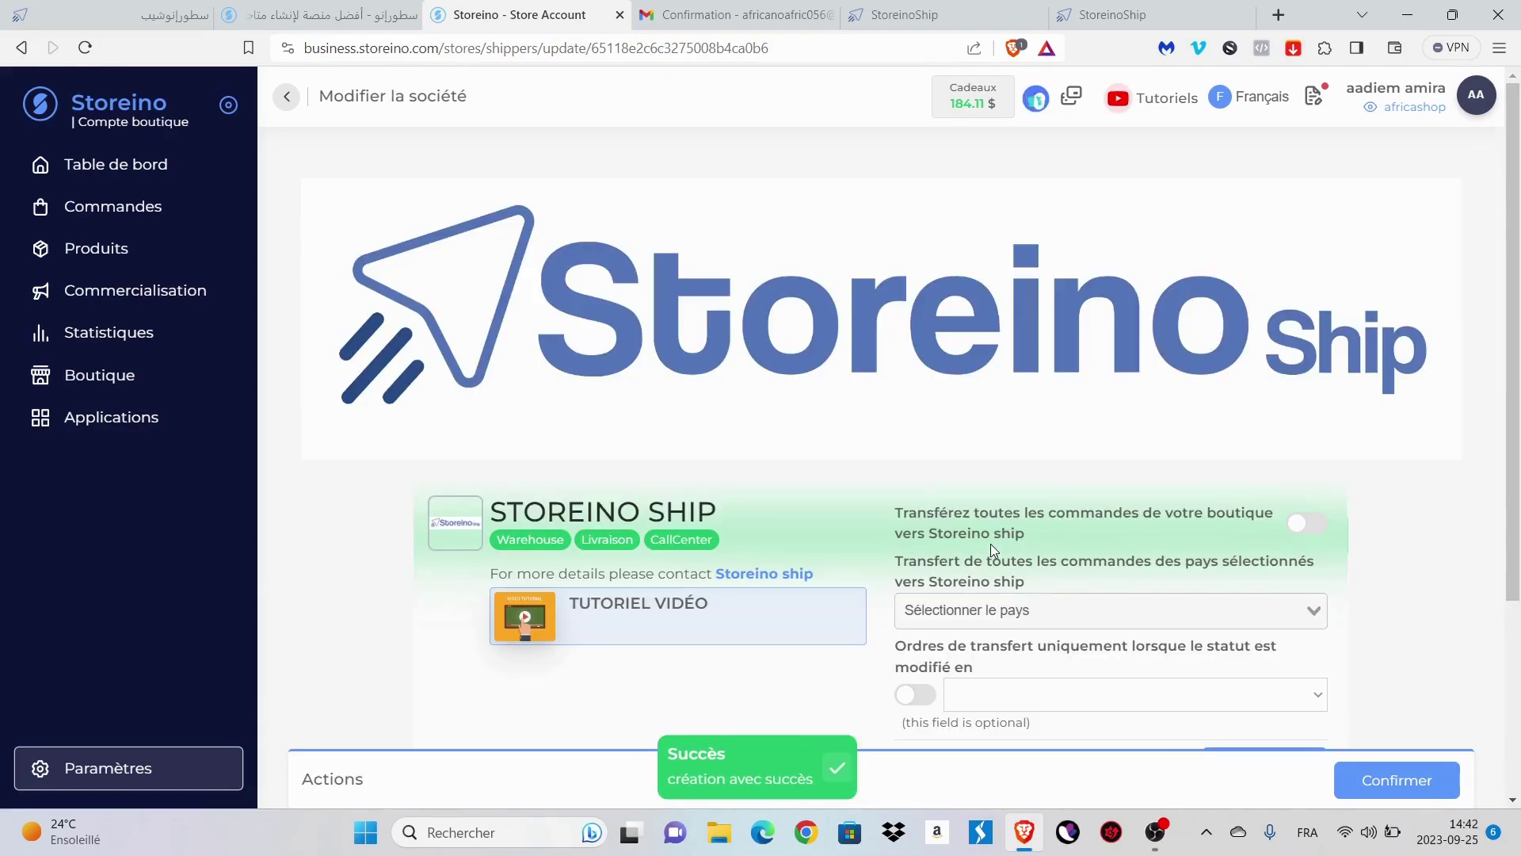
scroll(994, 550, down, 4)
scroll(994, 550, up, 1)
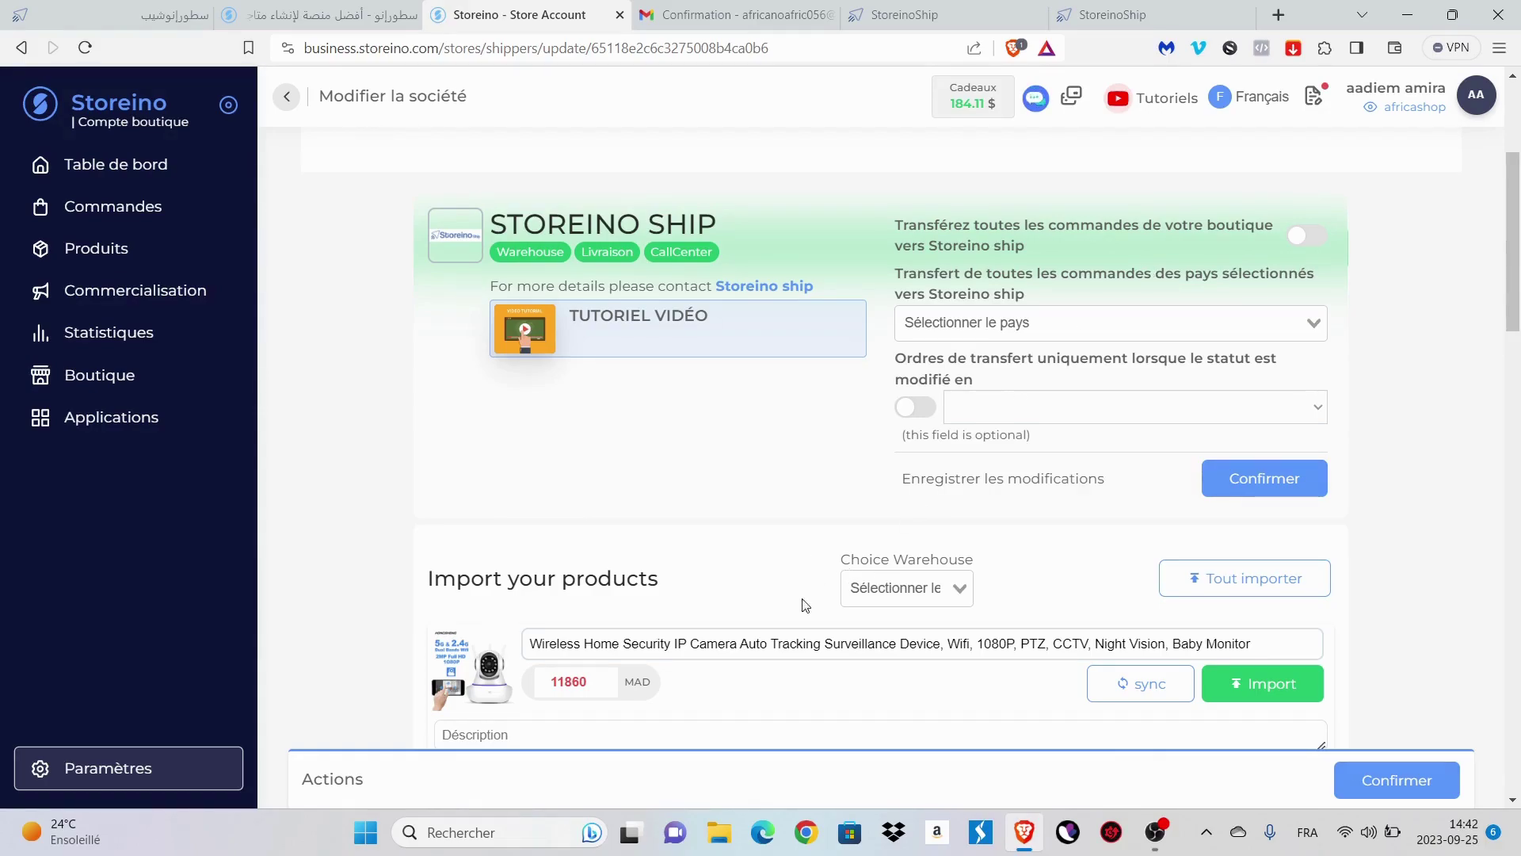
scroll(995, 392, up, 1)
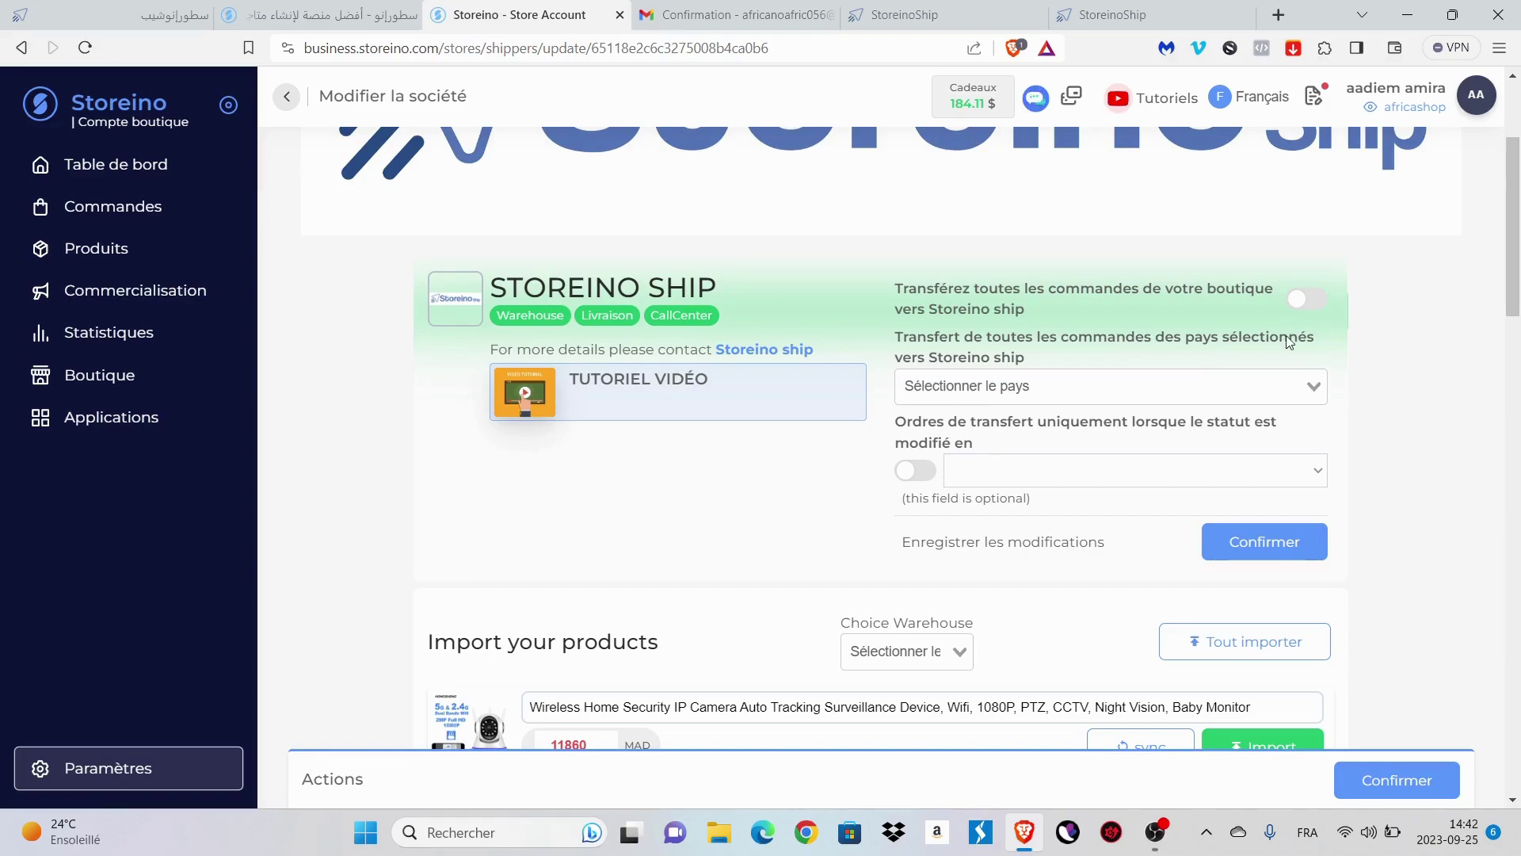
- Enable 'Transférez toutes les commandes', choose the Morocco warehouse, and import the wireless security camera
click(1315, 300)
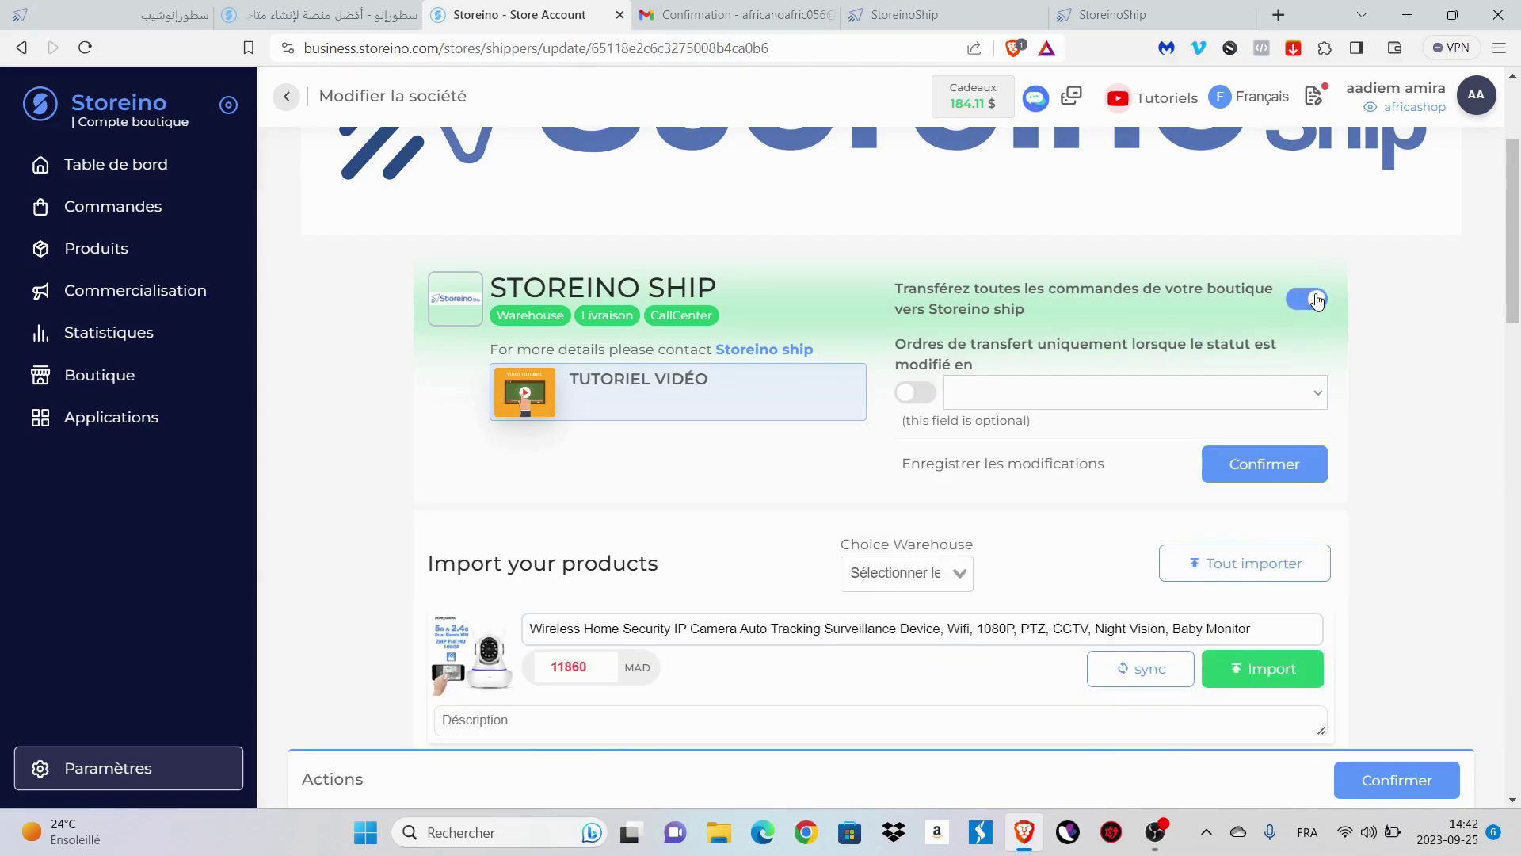
scroll(1211, 337, down, 6)
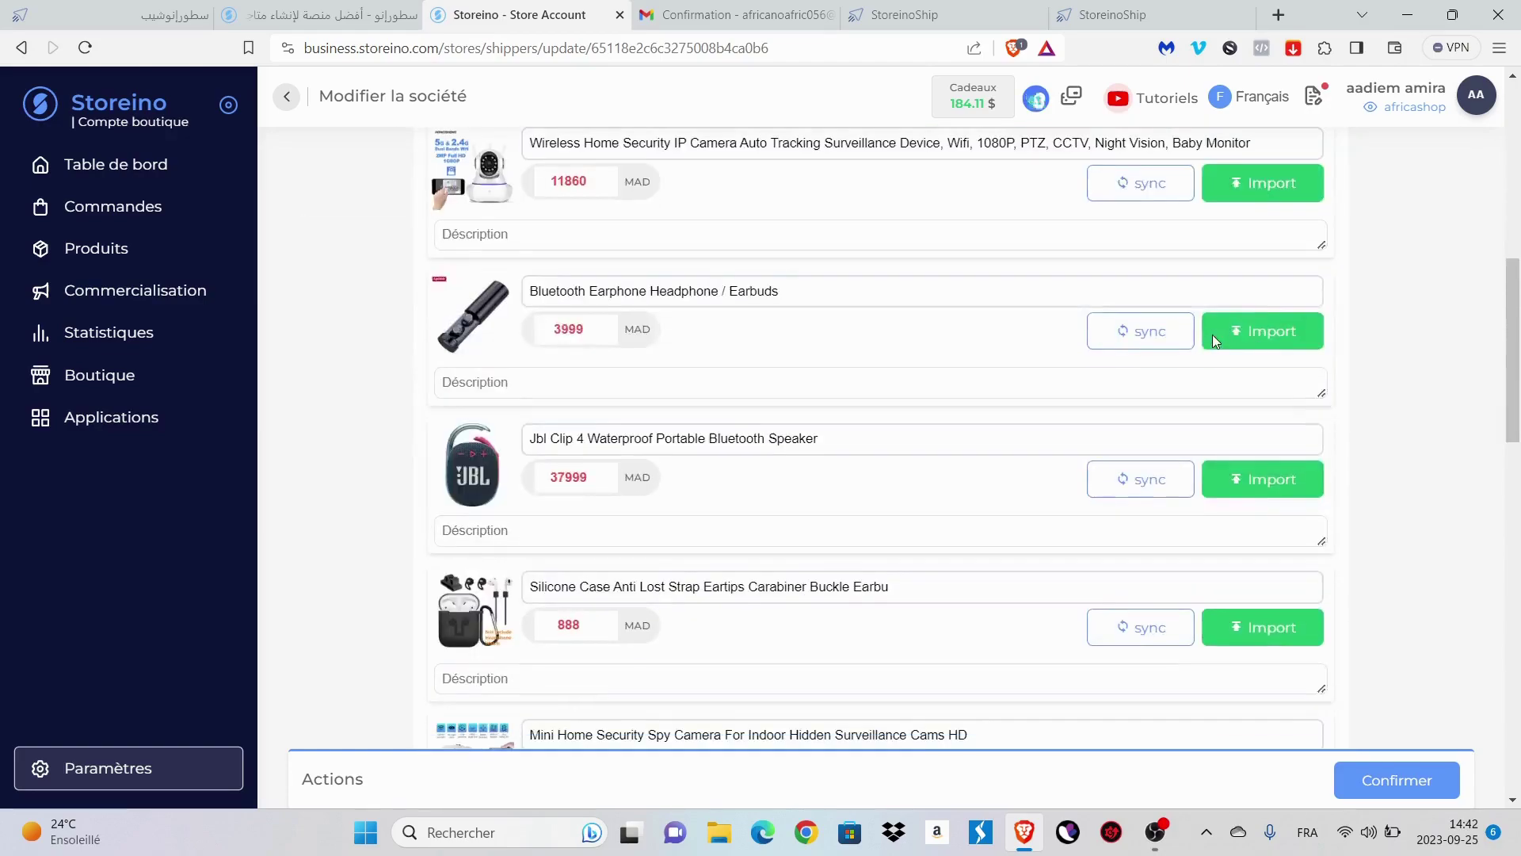
scroll(1211, 337, up, 3)
click(907, 327)
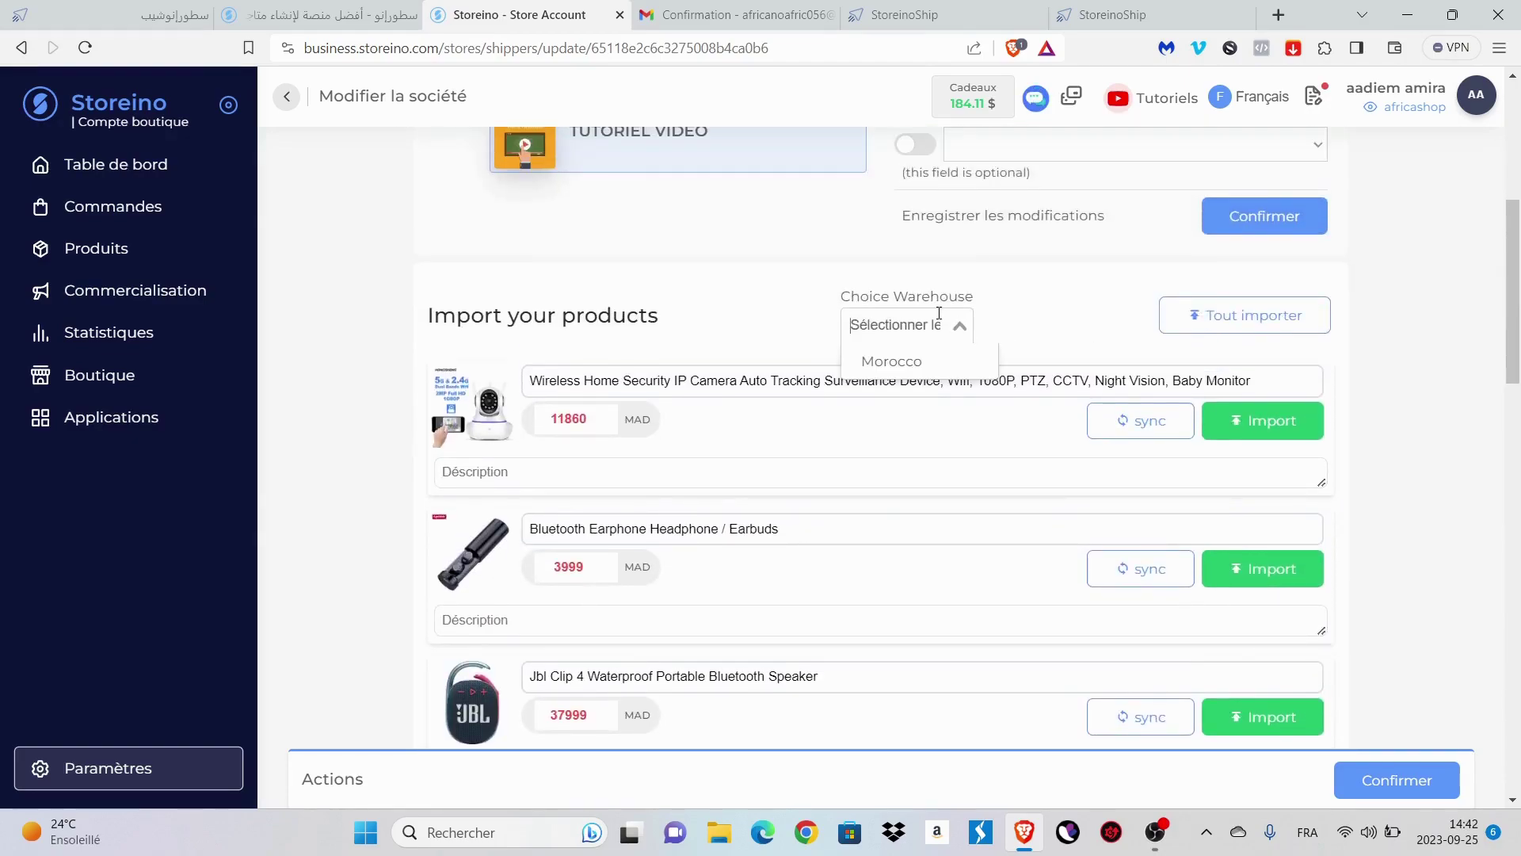
click(907, 358)
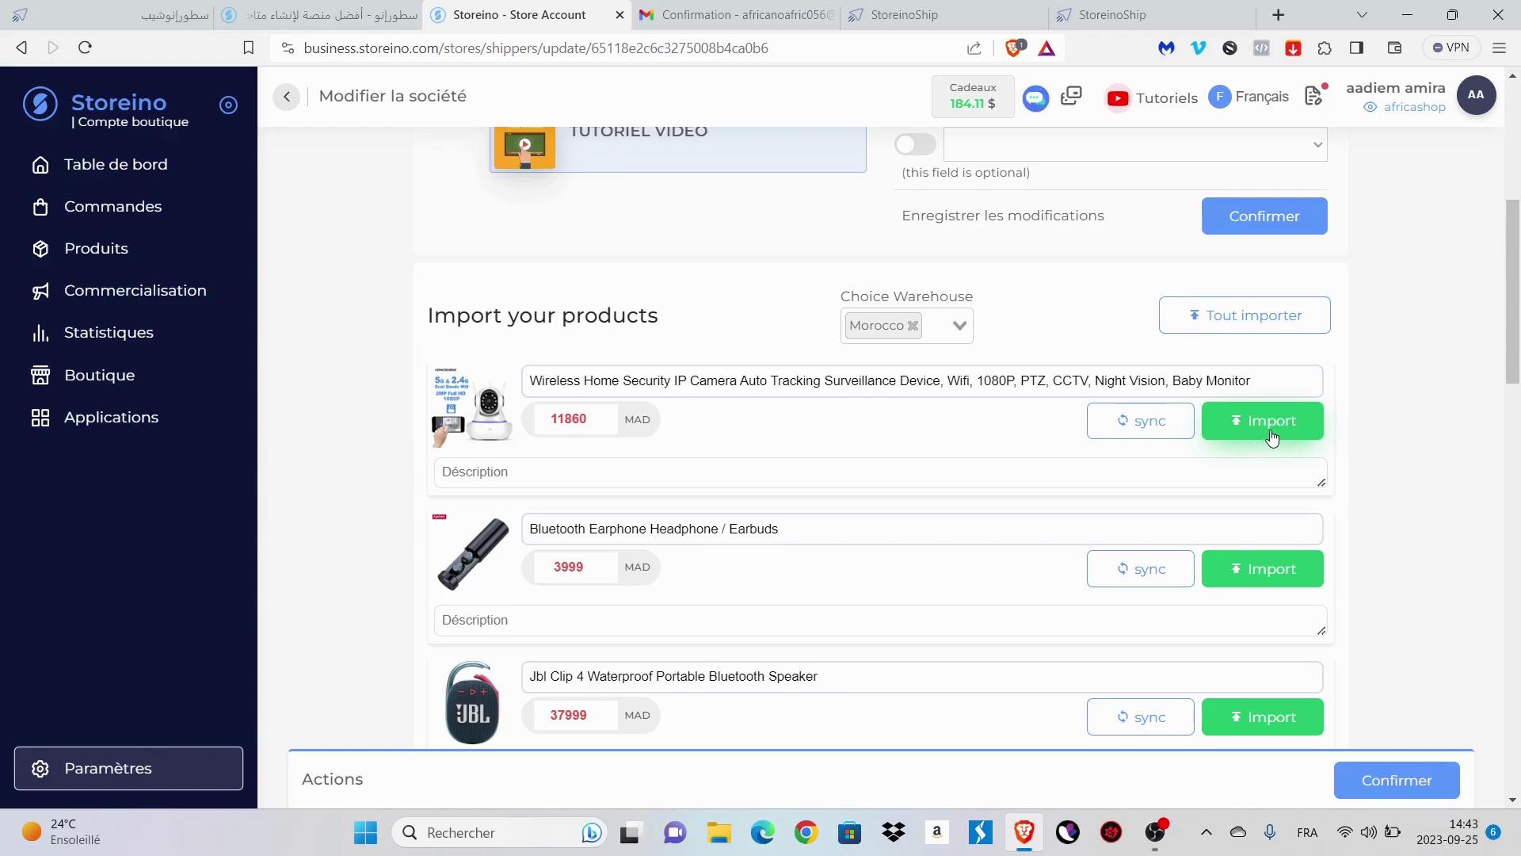
click(1265, 438)
- Check the wireless security camera in StoreinoShip's Products list, then view the empty Expeditions page
click(911, 14)
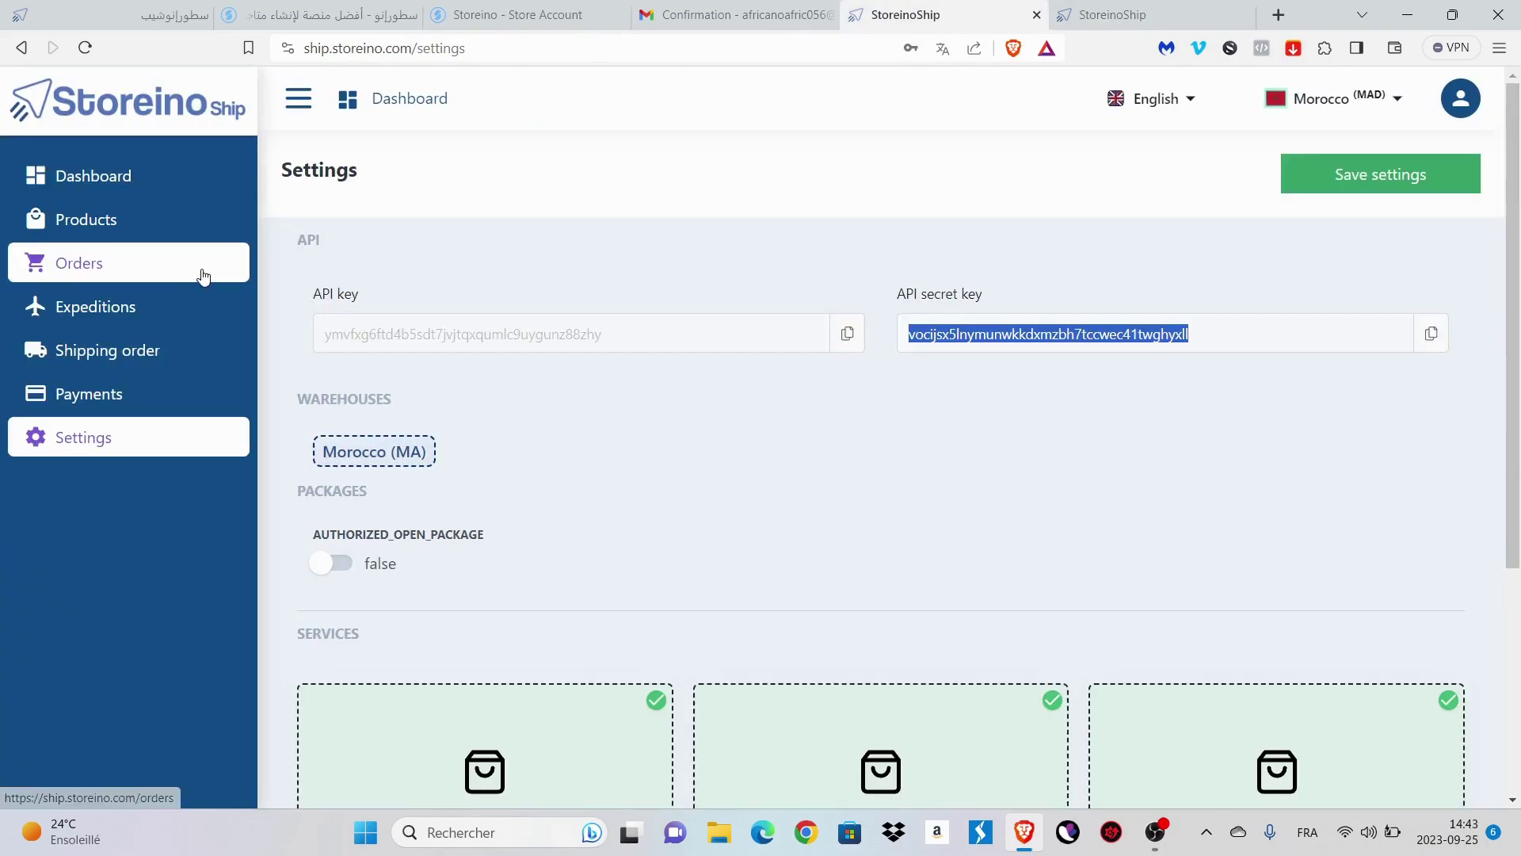
click(150, 231)
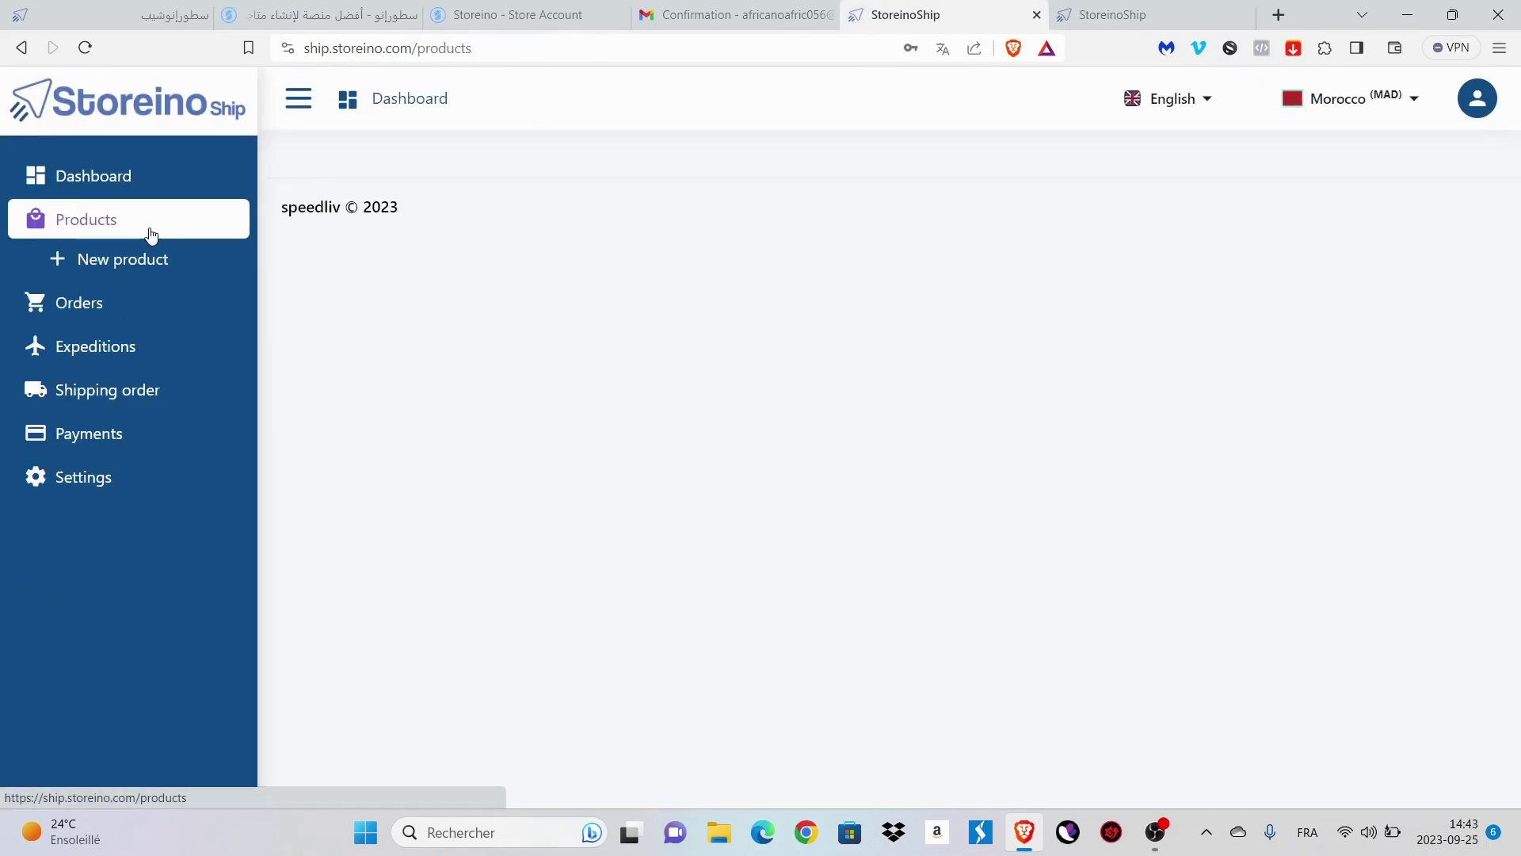
scroll(645, 451, down, 2)
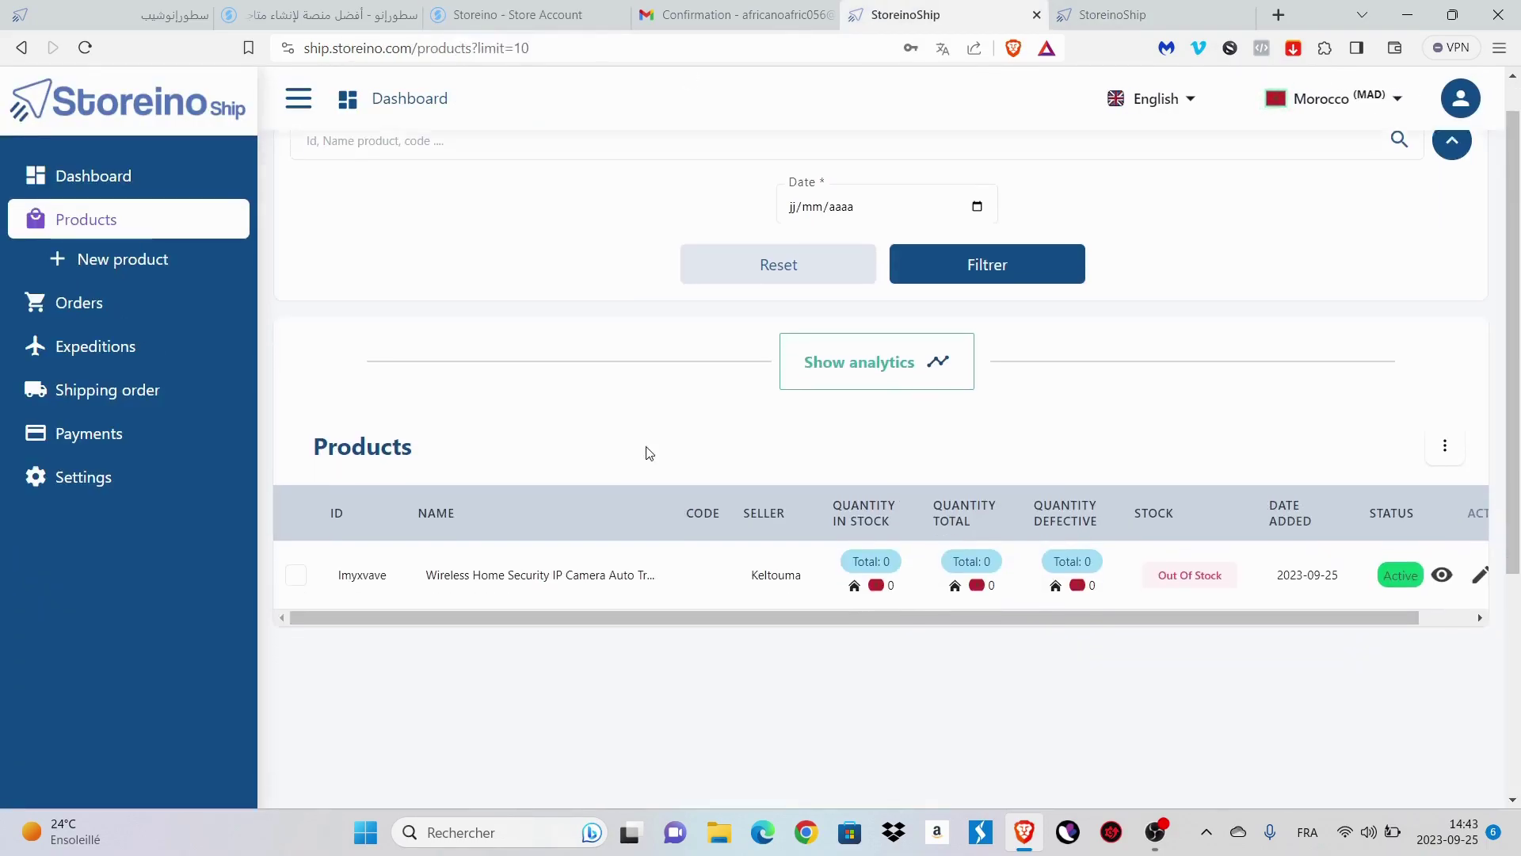
scroll(743, 496, right, 2)
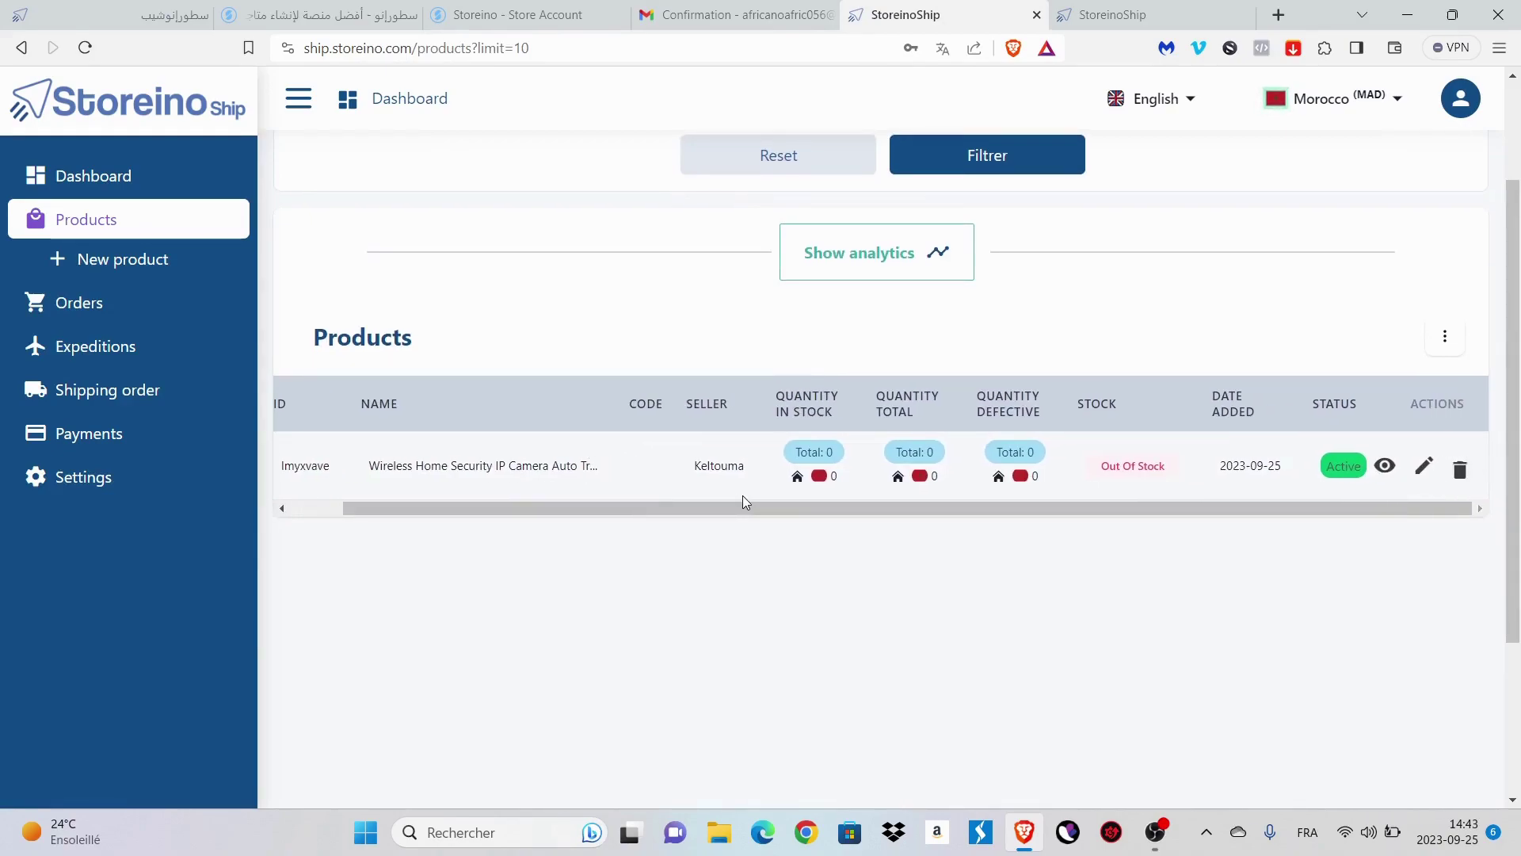
scroll(743, 496, left, 2)
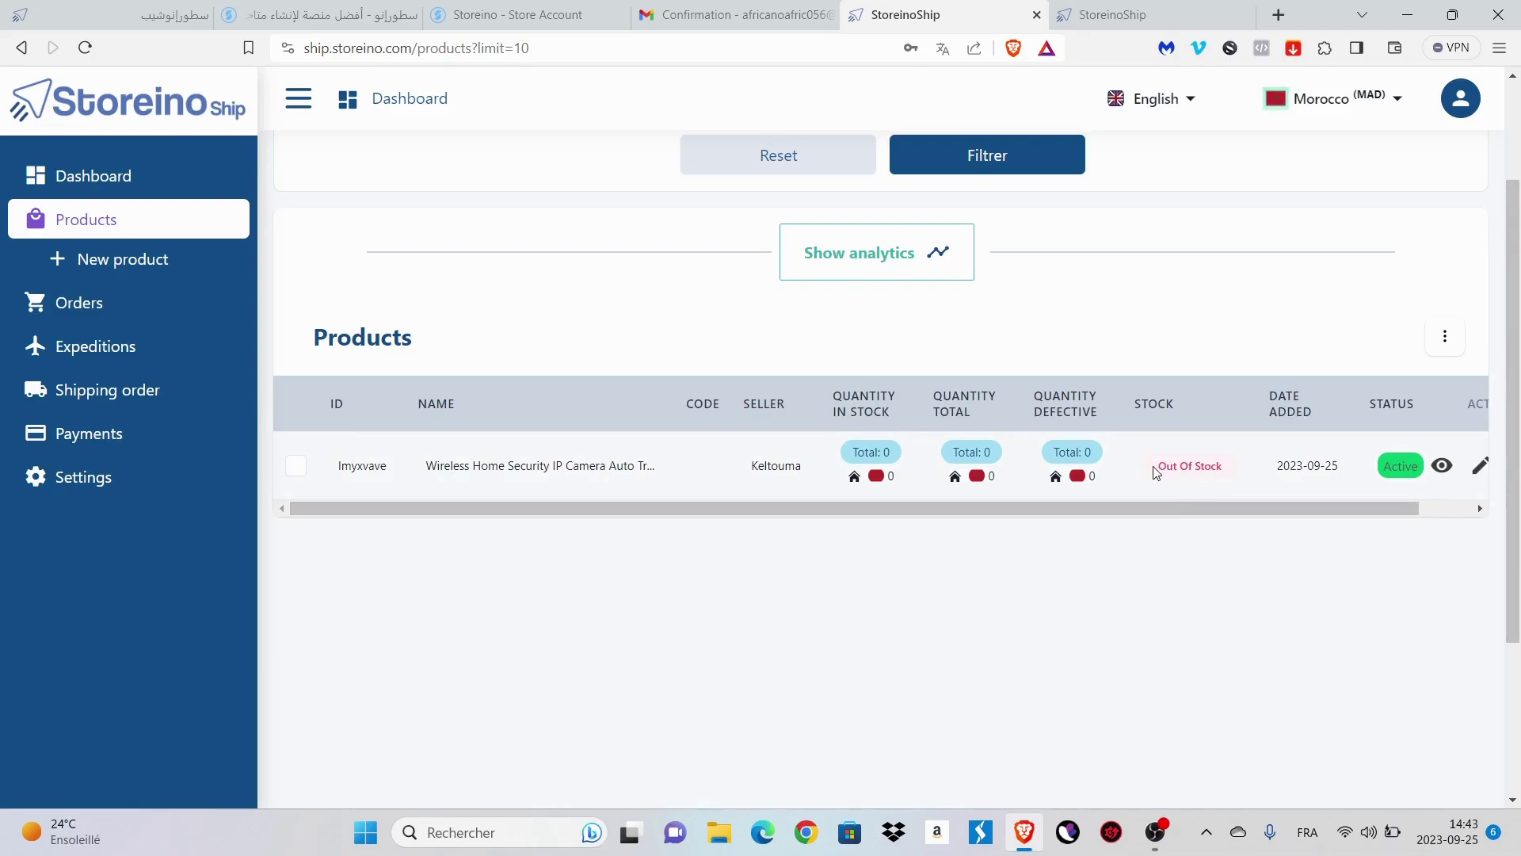
scroll(1154, 472, up, 1)
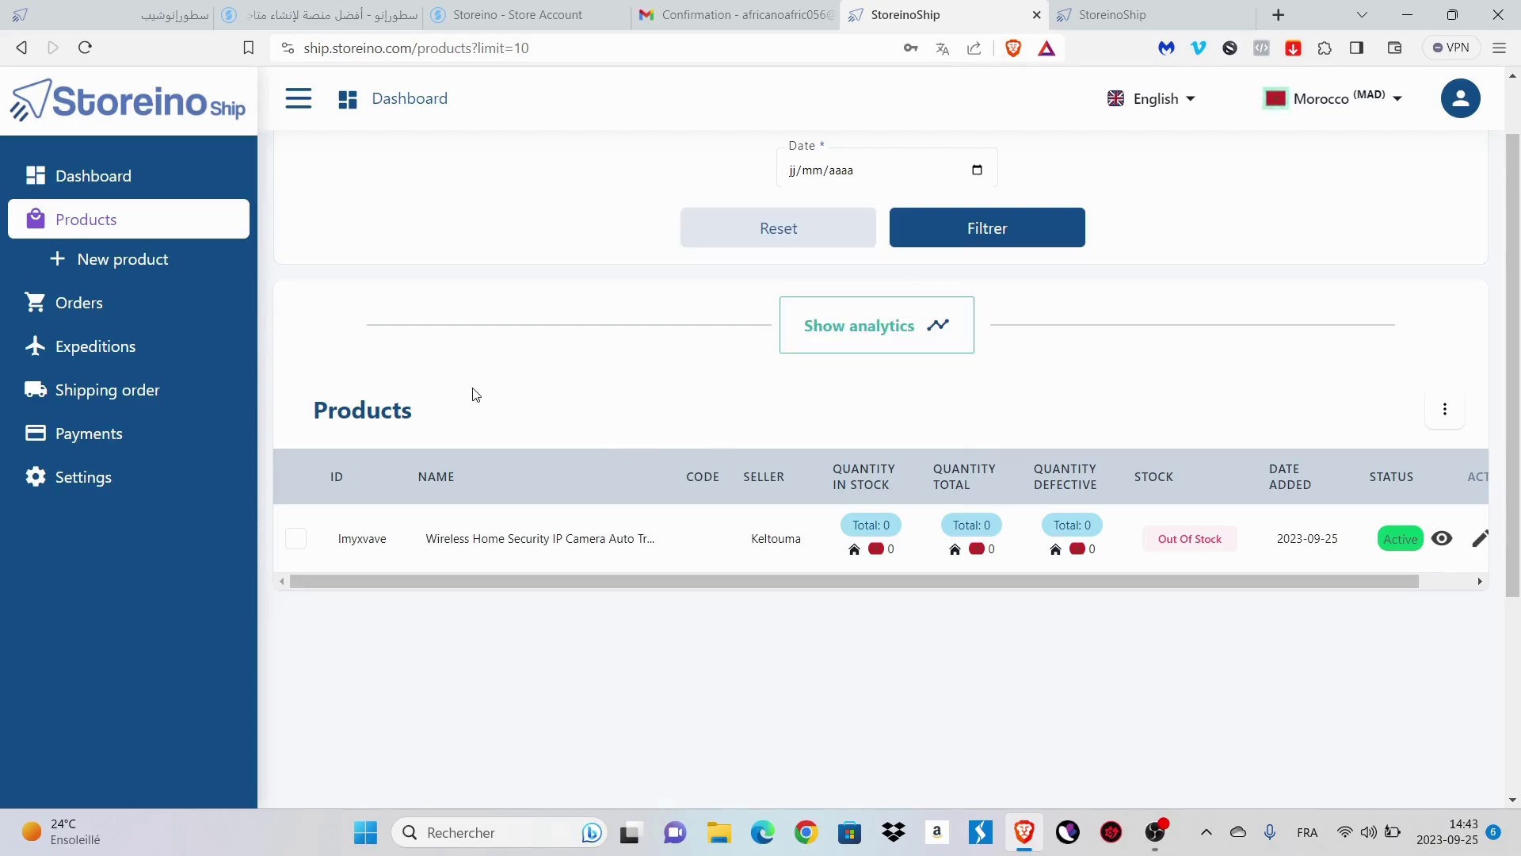
click(158, 352)
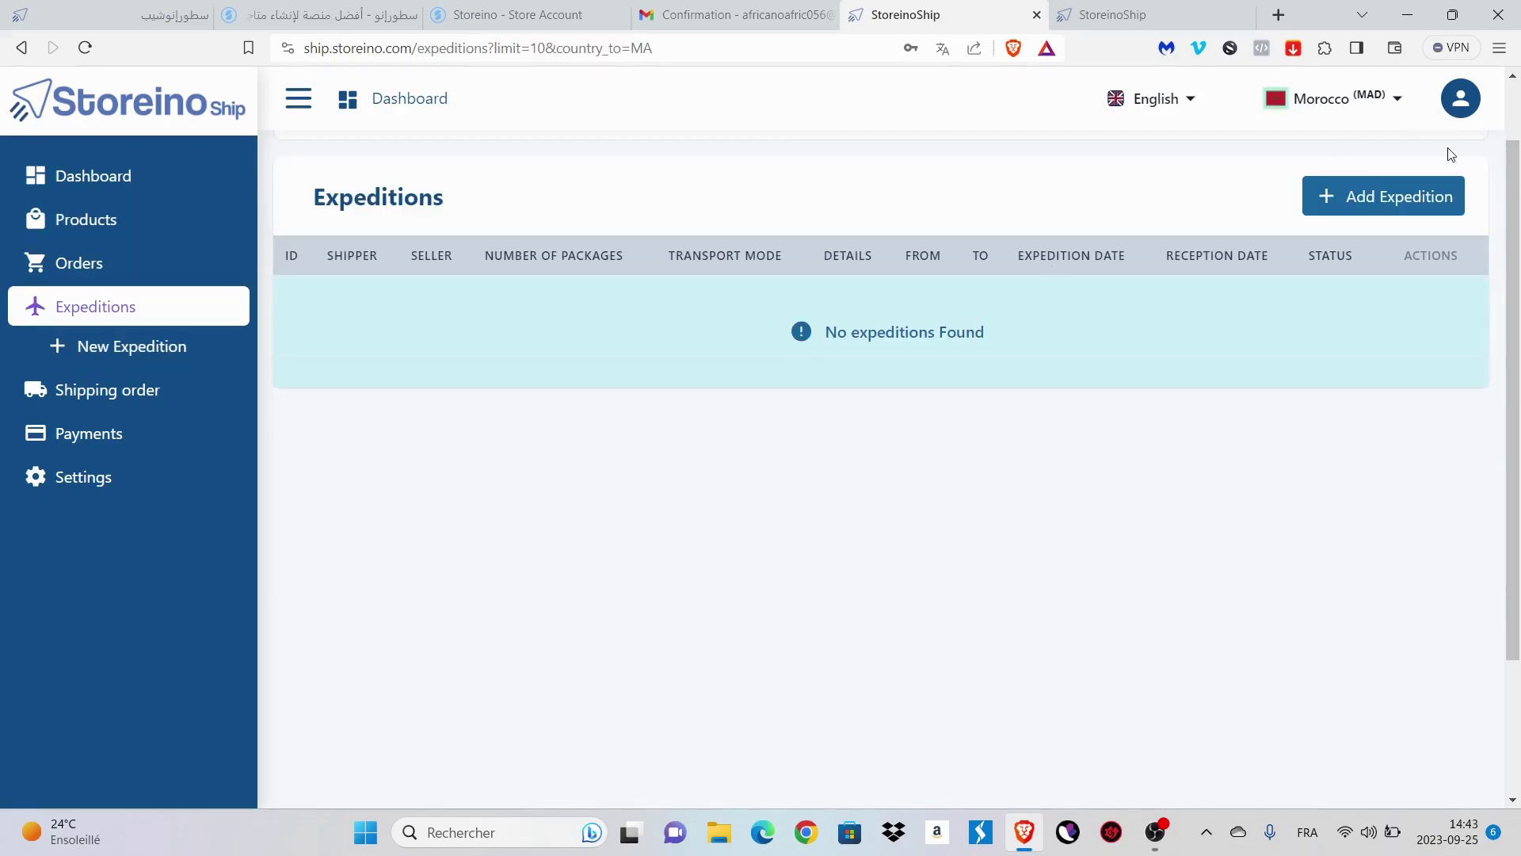
- Start a new expedition with a 10 kg package, Morocco to Morocco, by Road
click(1385, 197)
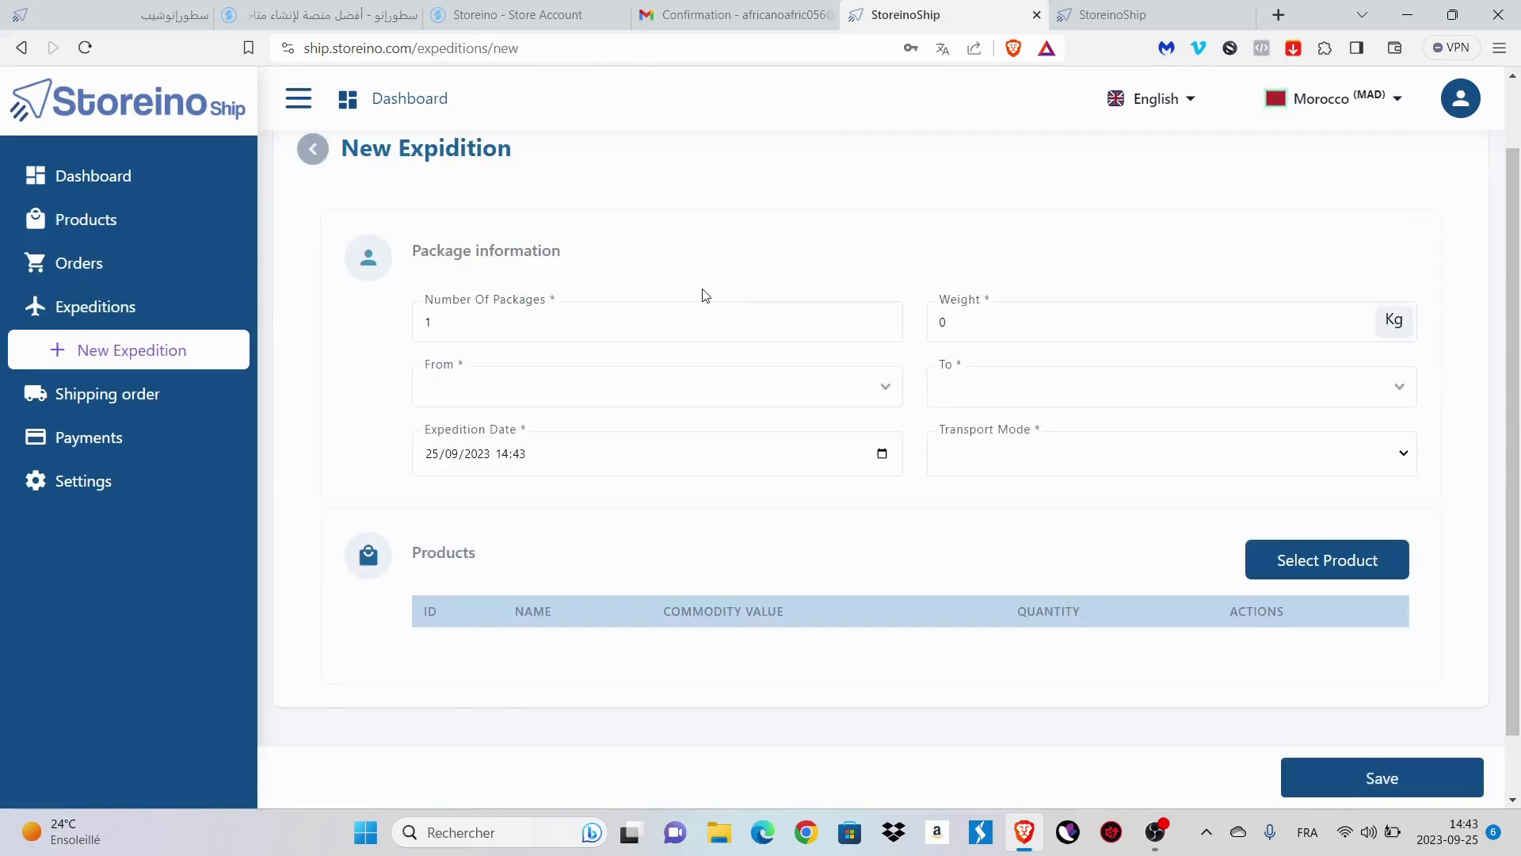
click(999, 323)
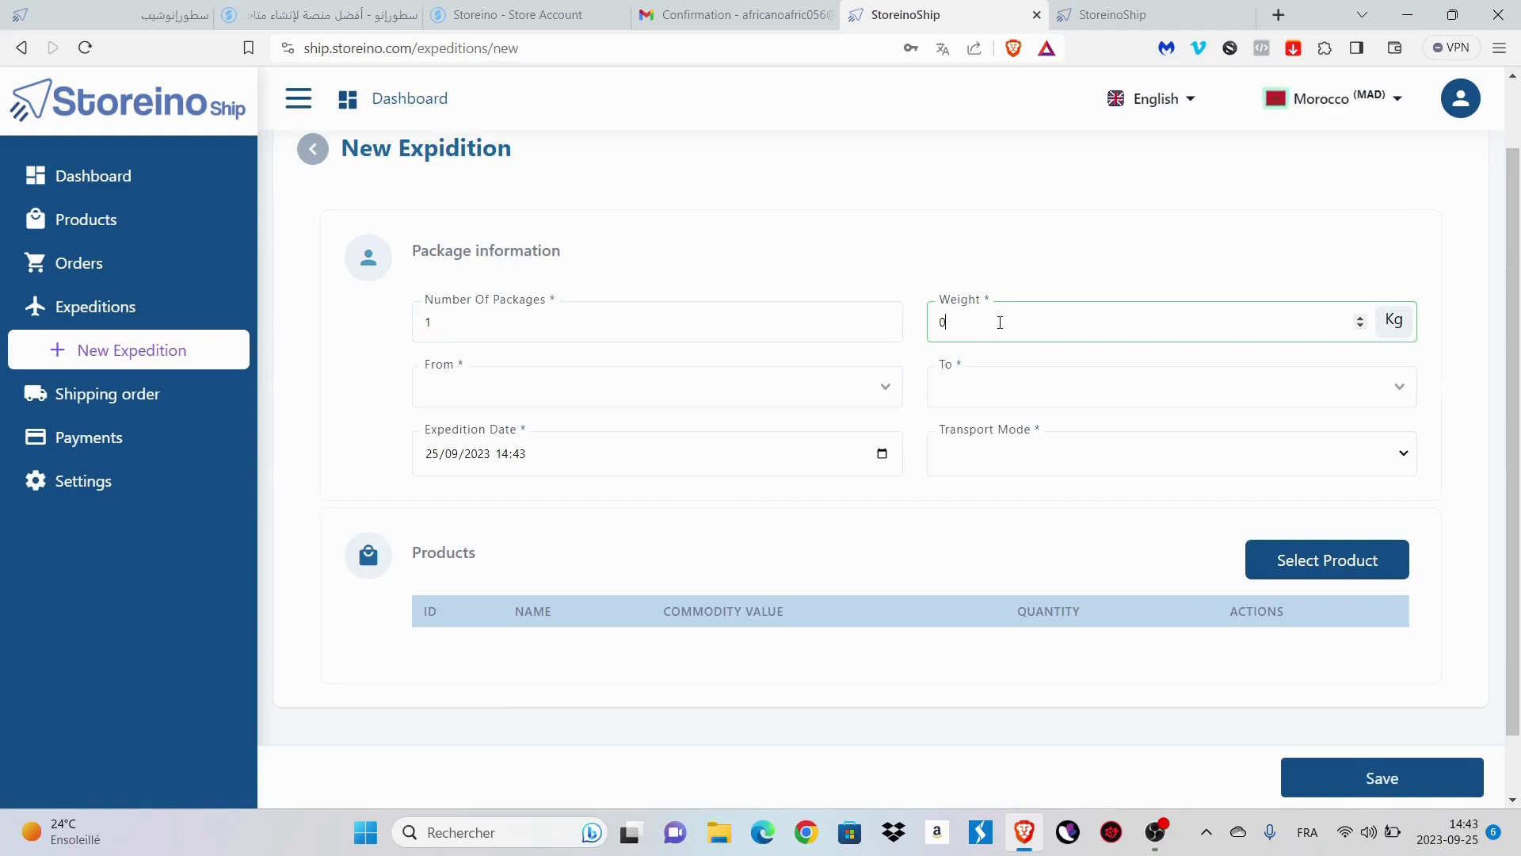
text(10)
click(727, 387)
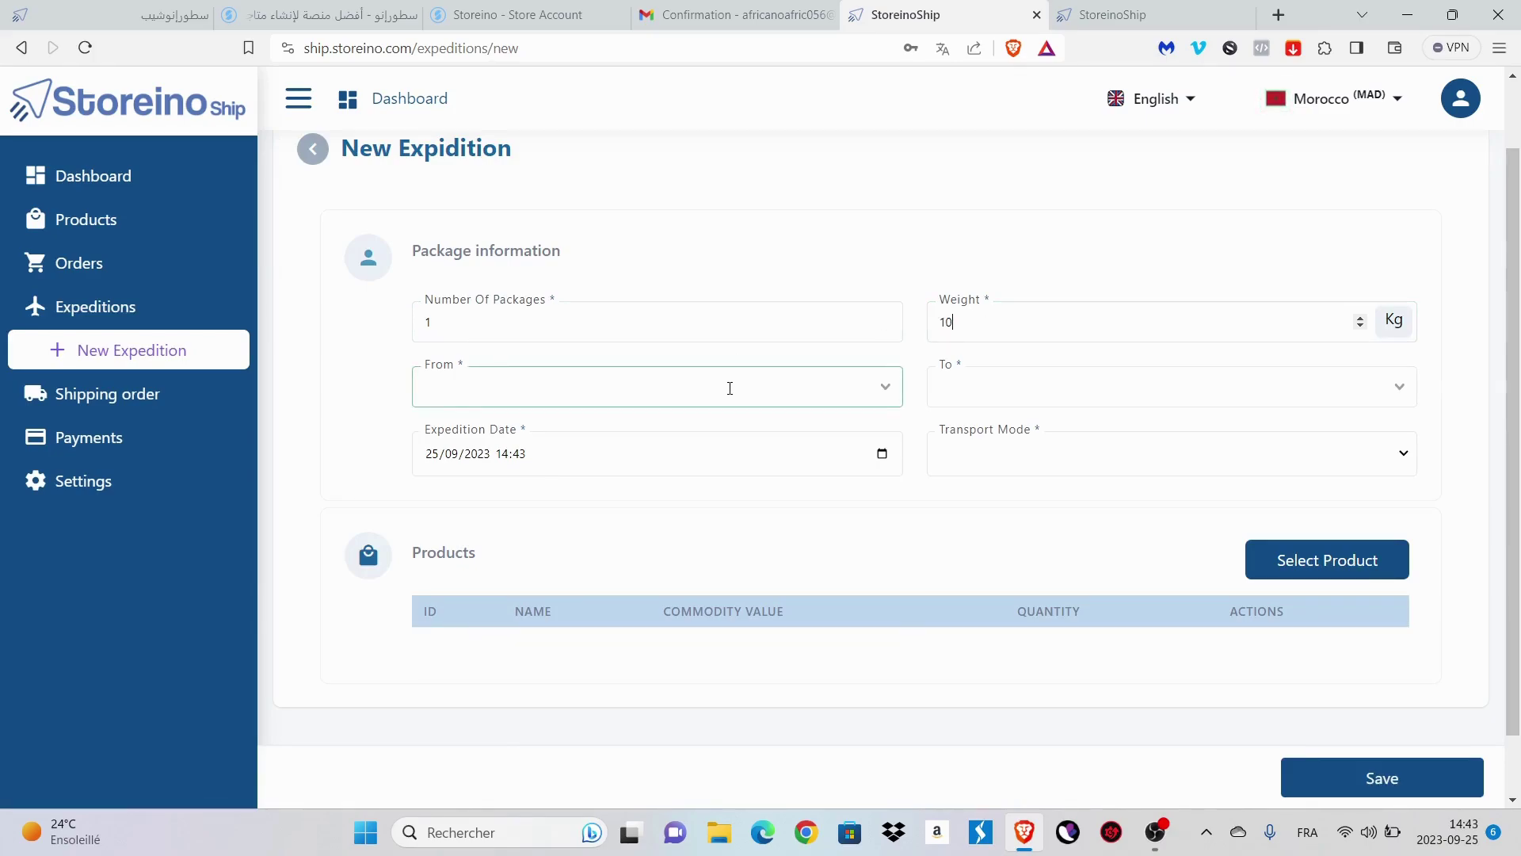
text(moro)
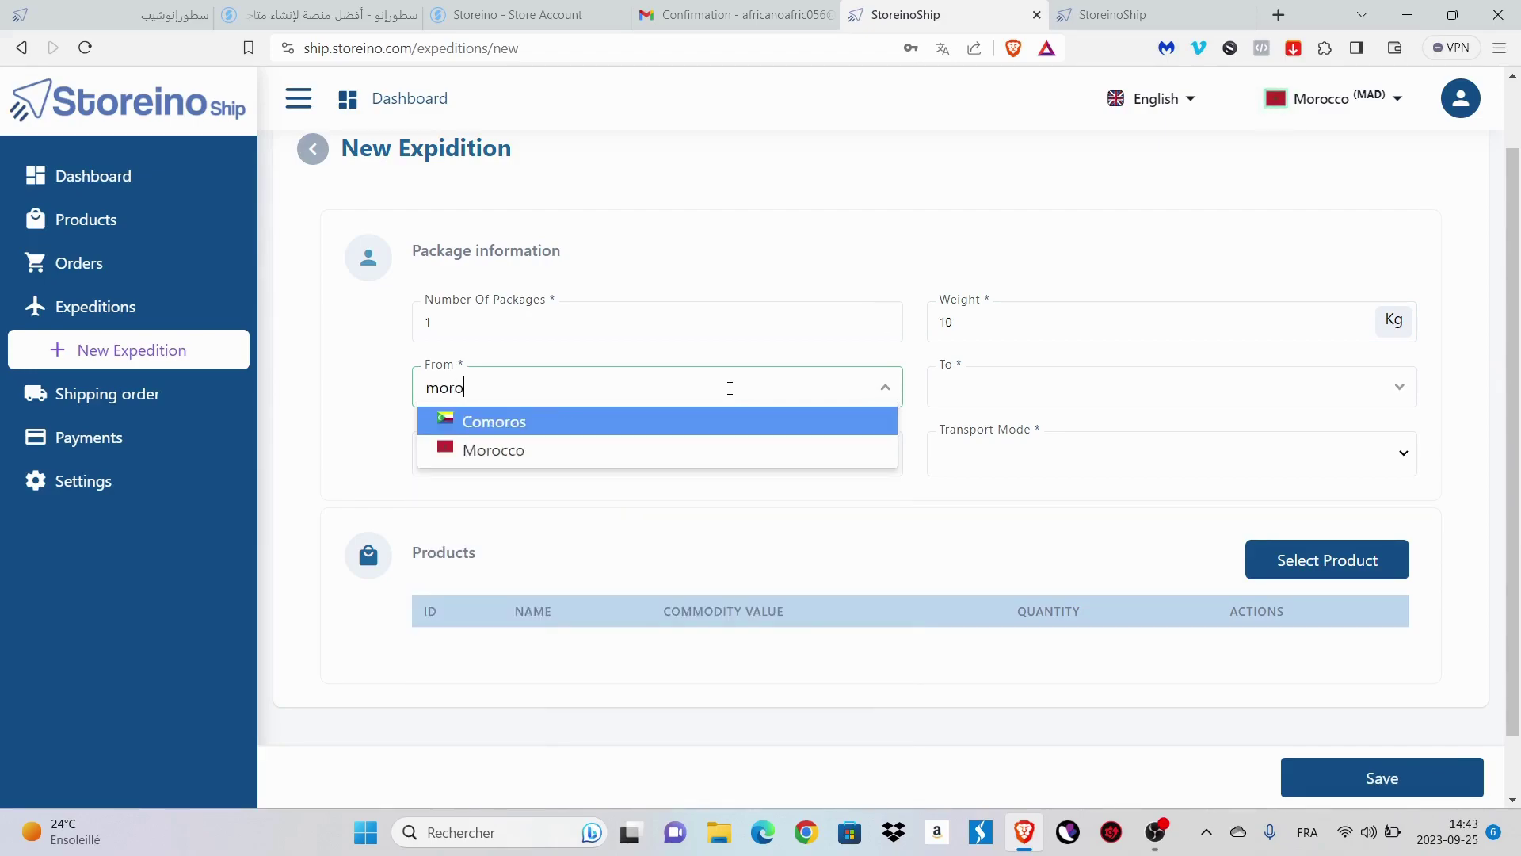
key(Down)
key(Return)
click(991, 375)
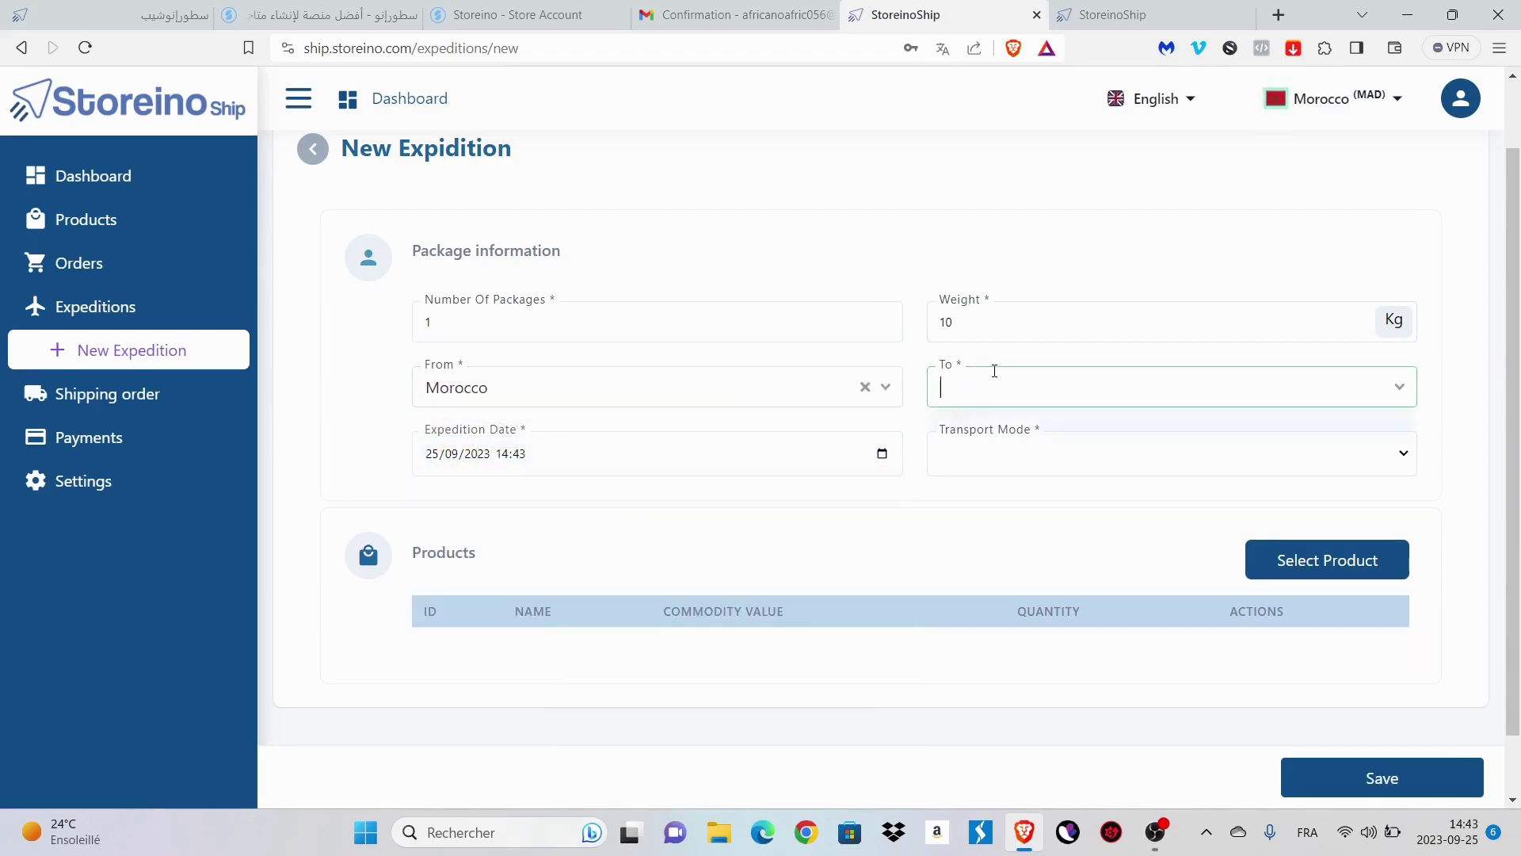
click(987, 422)
click(576, 458)
click(760, 529)
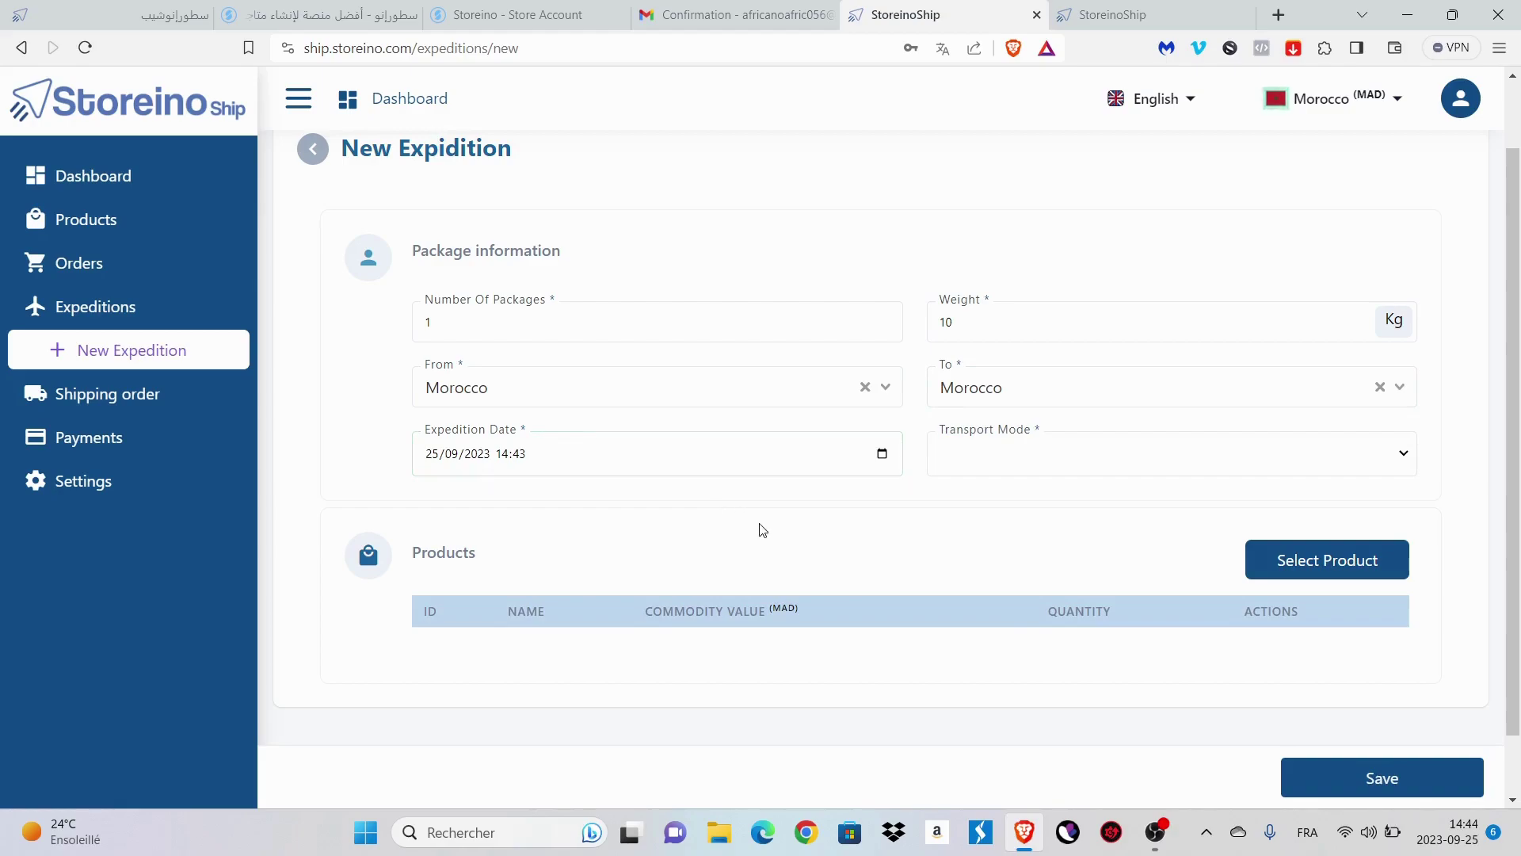
click(983, 466)
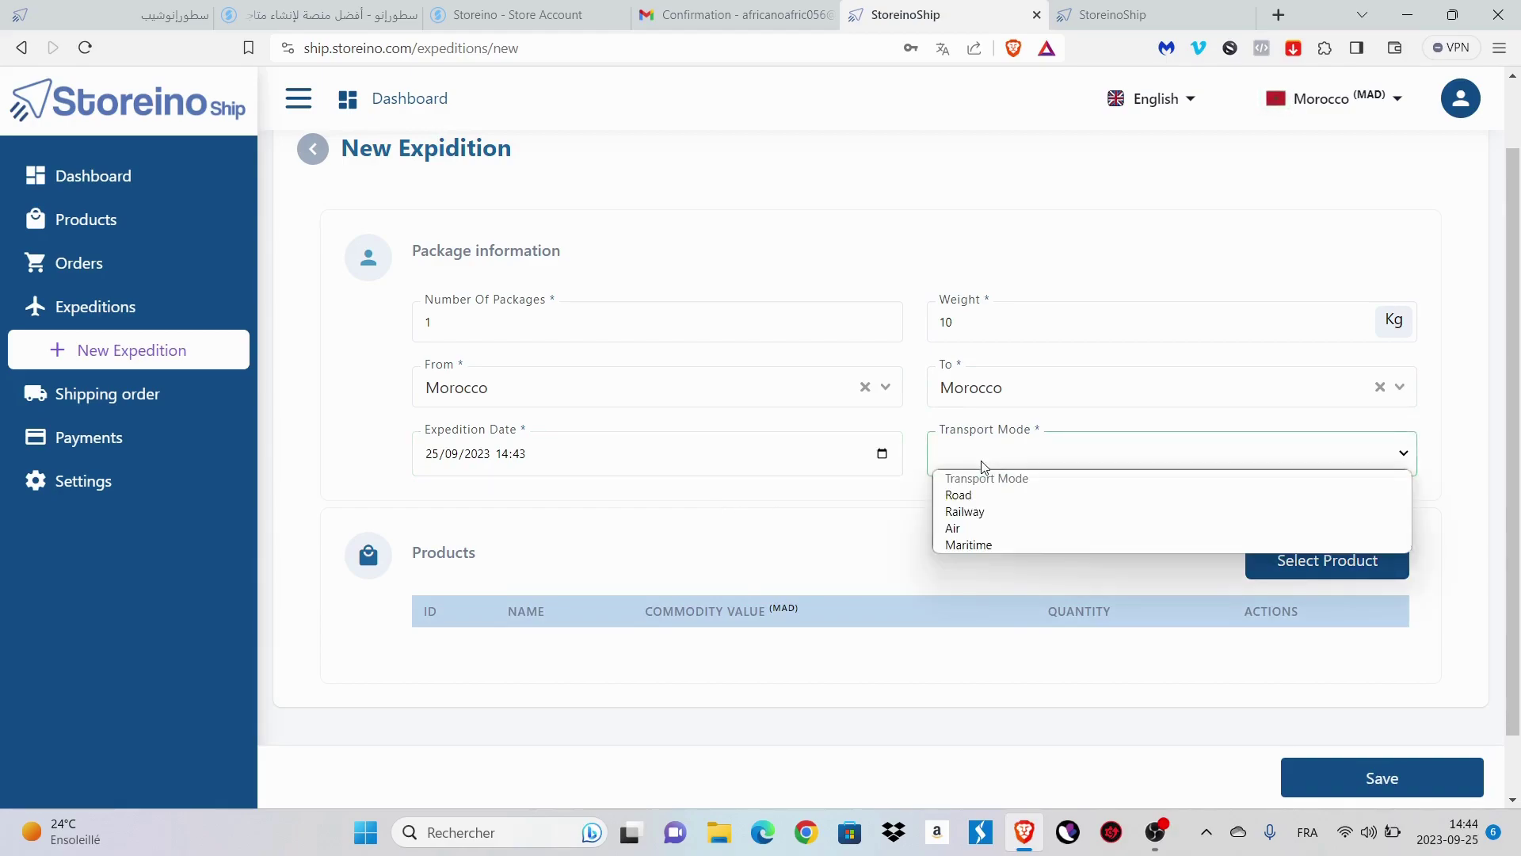
click(1008, 496)
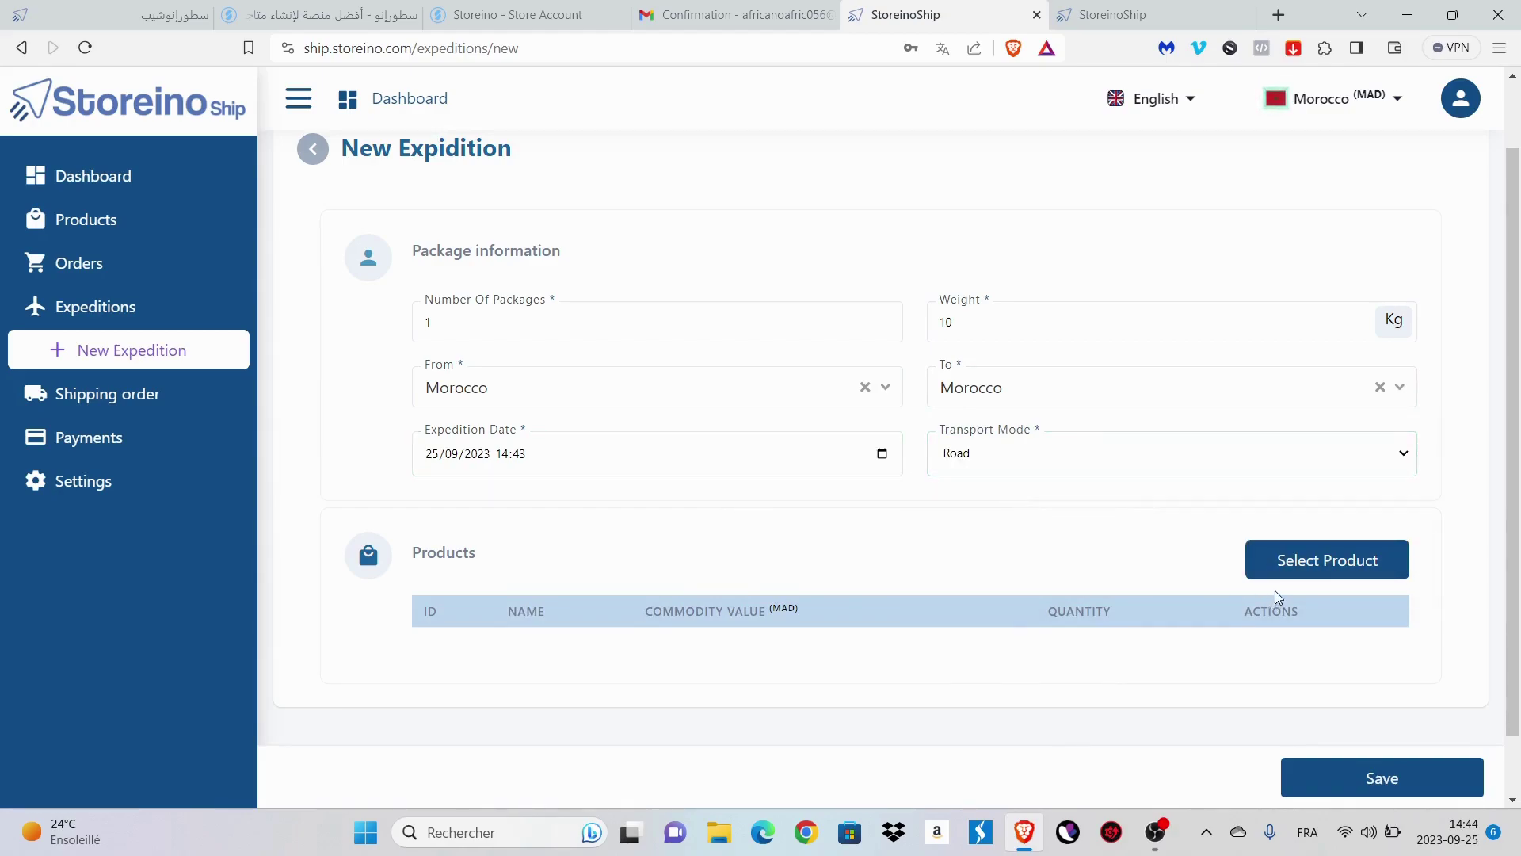
- Add 20 wireless security cameras valued 120 MAD to the expedition and save it
click(1329, 561)
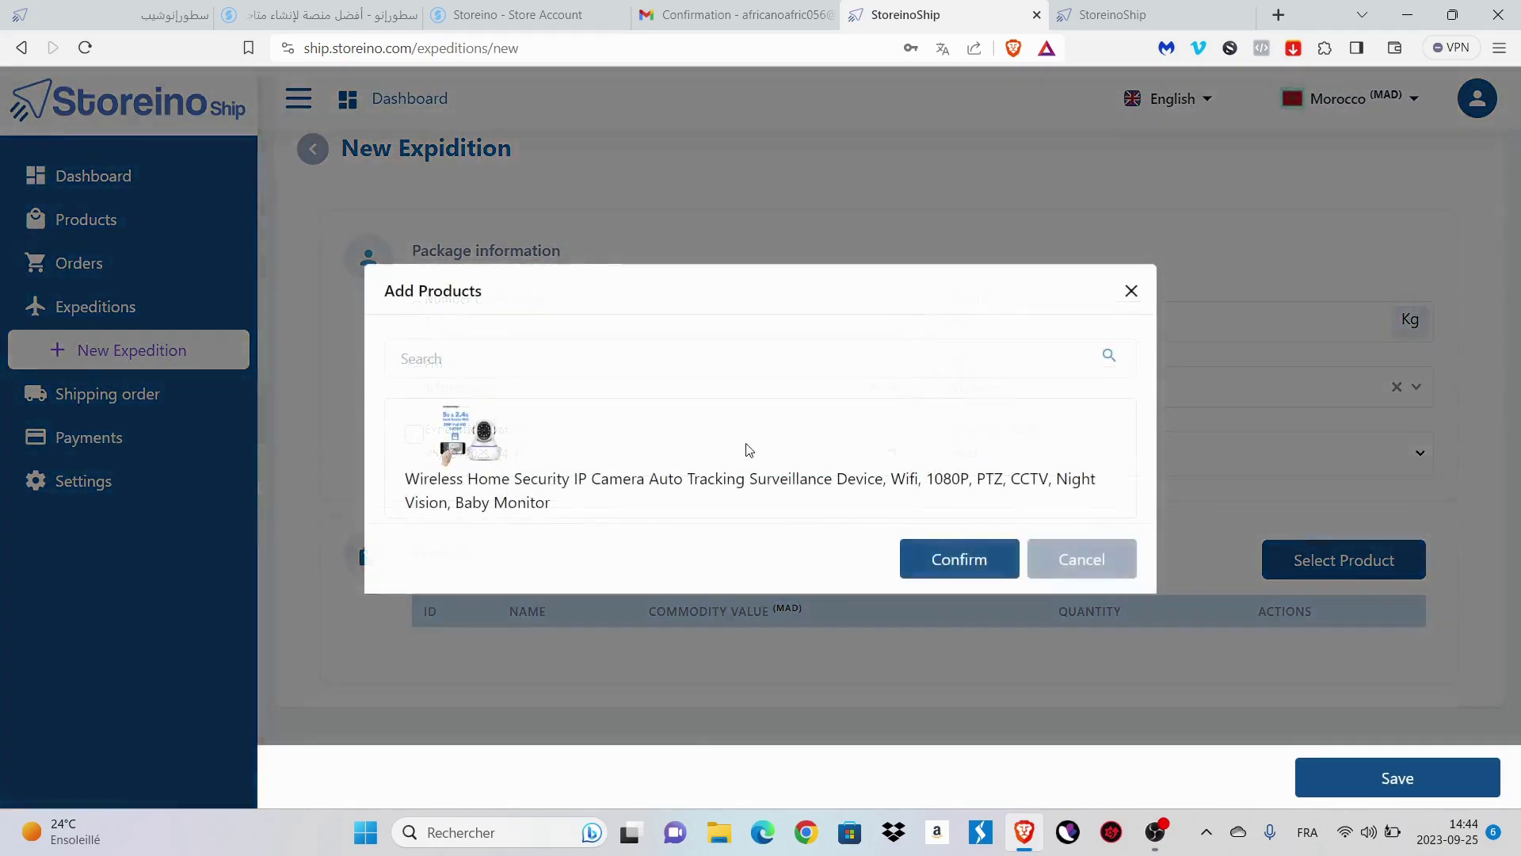
click(413, 440)
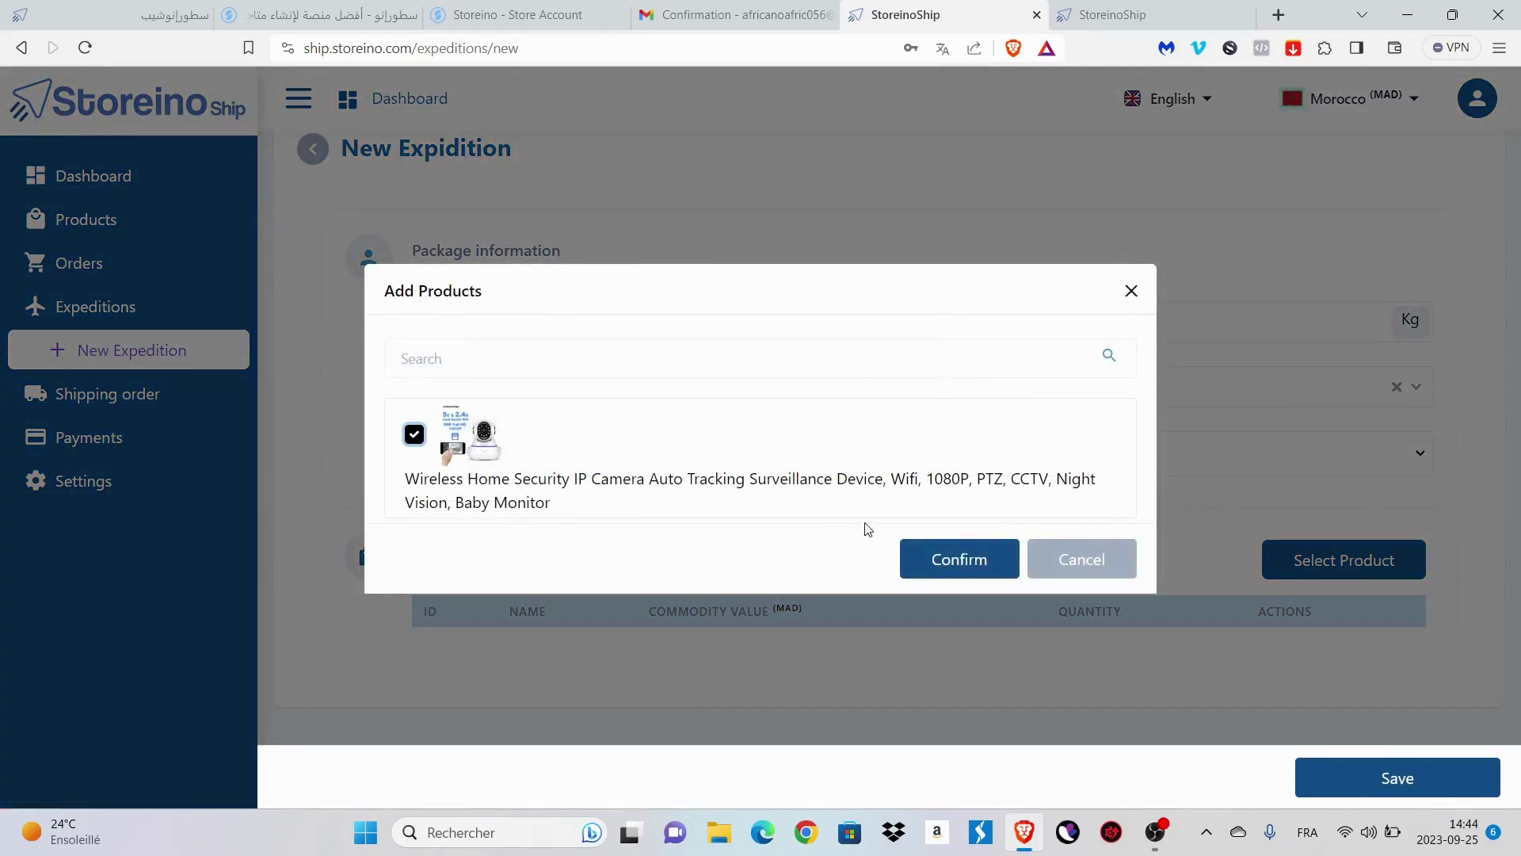
click(940, 554)
scroll(1006, 591, down, 2)
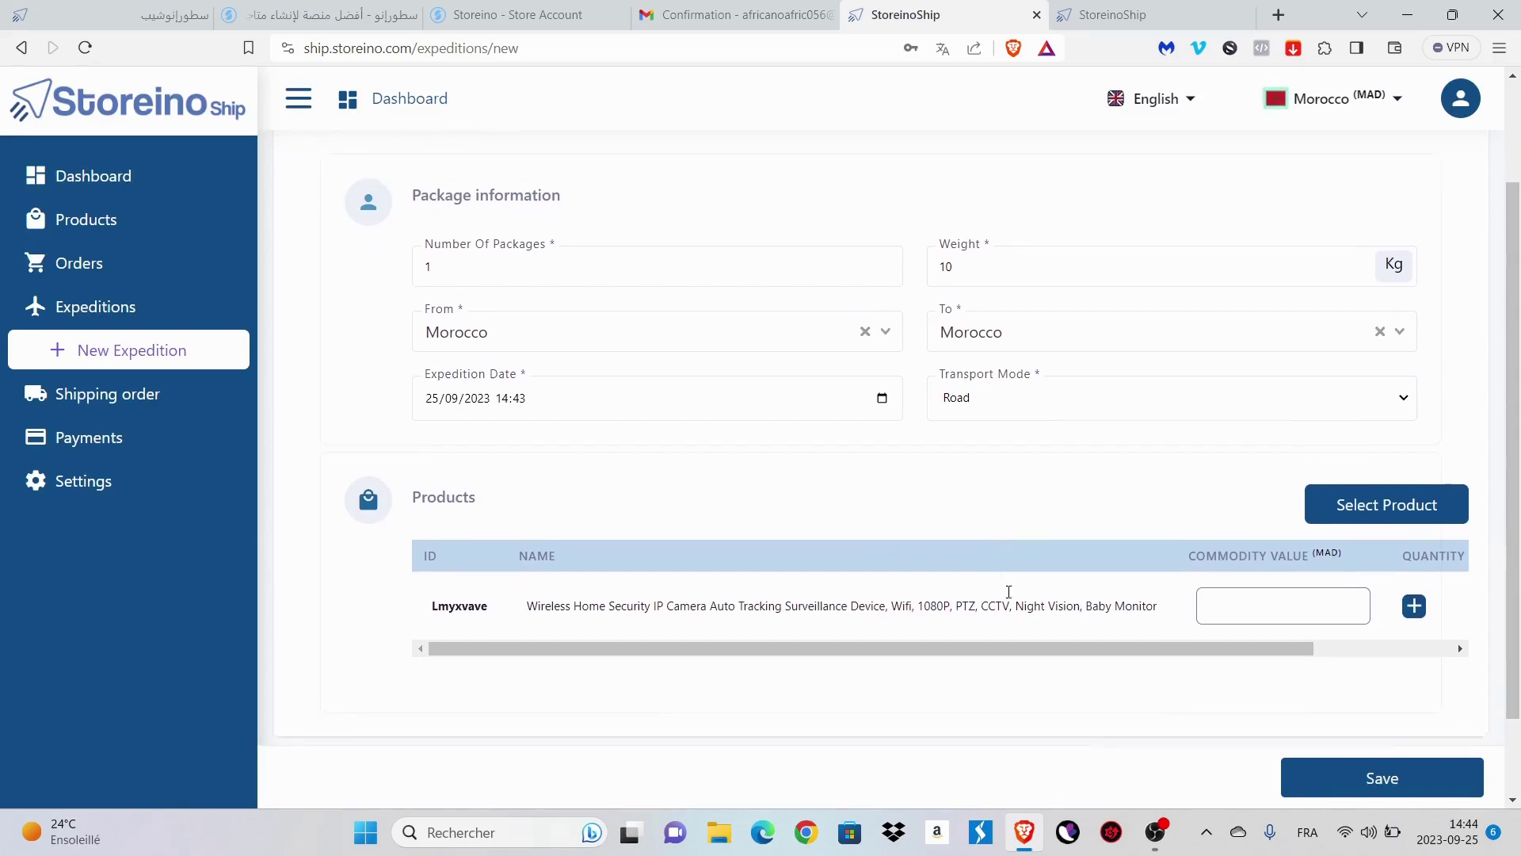
scroll(1008, 591, right, 5)
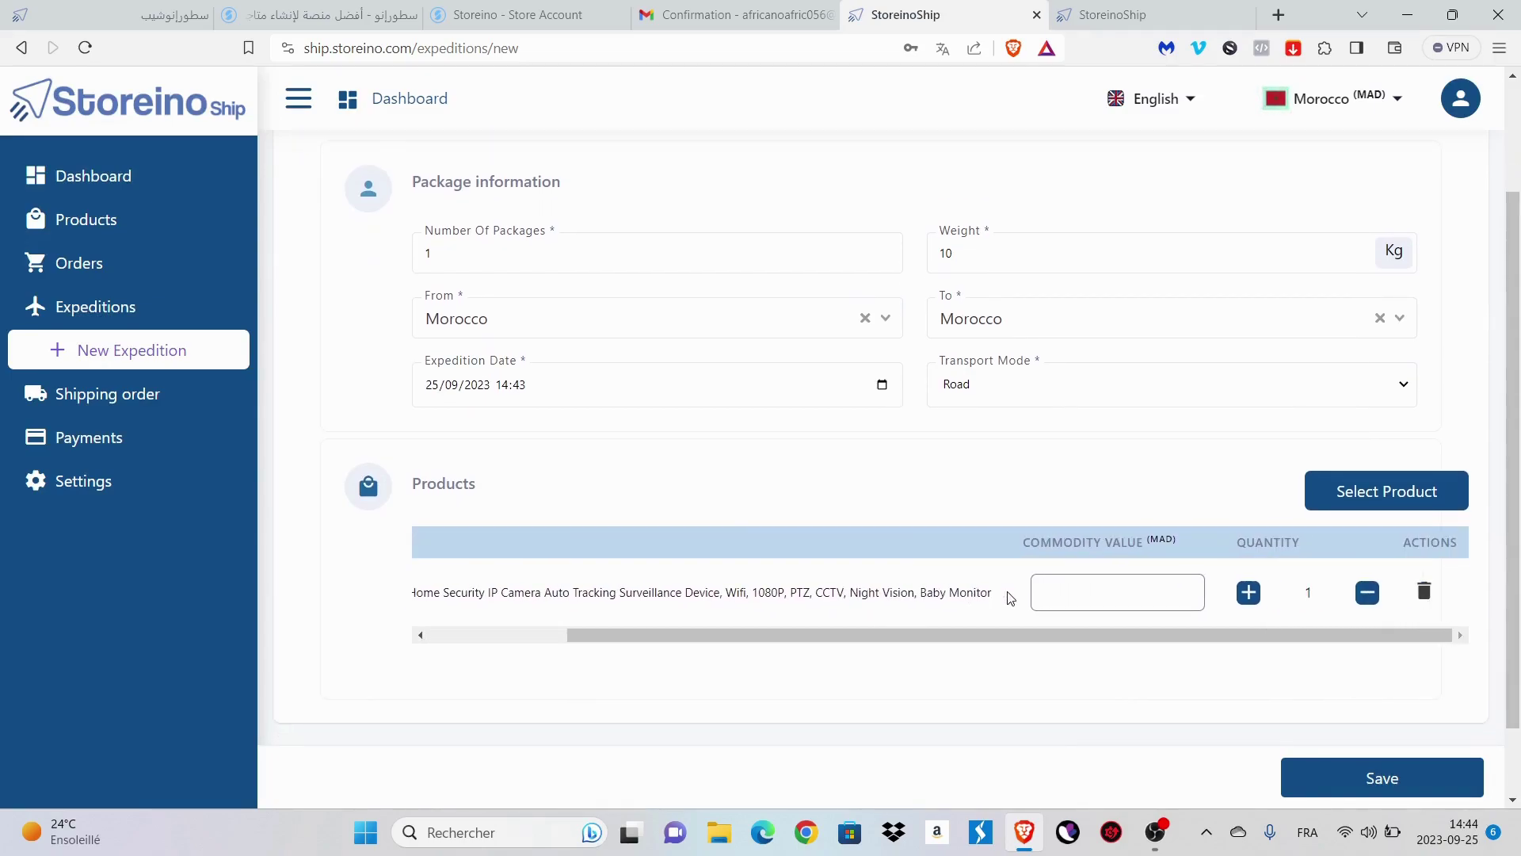
scroll(1007, 592, left, 5)
scroll(1008, 592, right, 3)
double_click(1307, 594)
text(20)
click(1169, 599)
text(120)
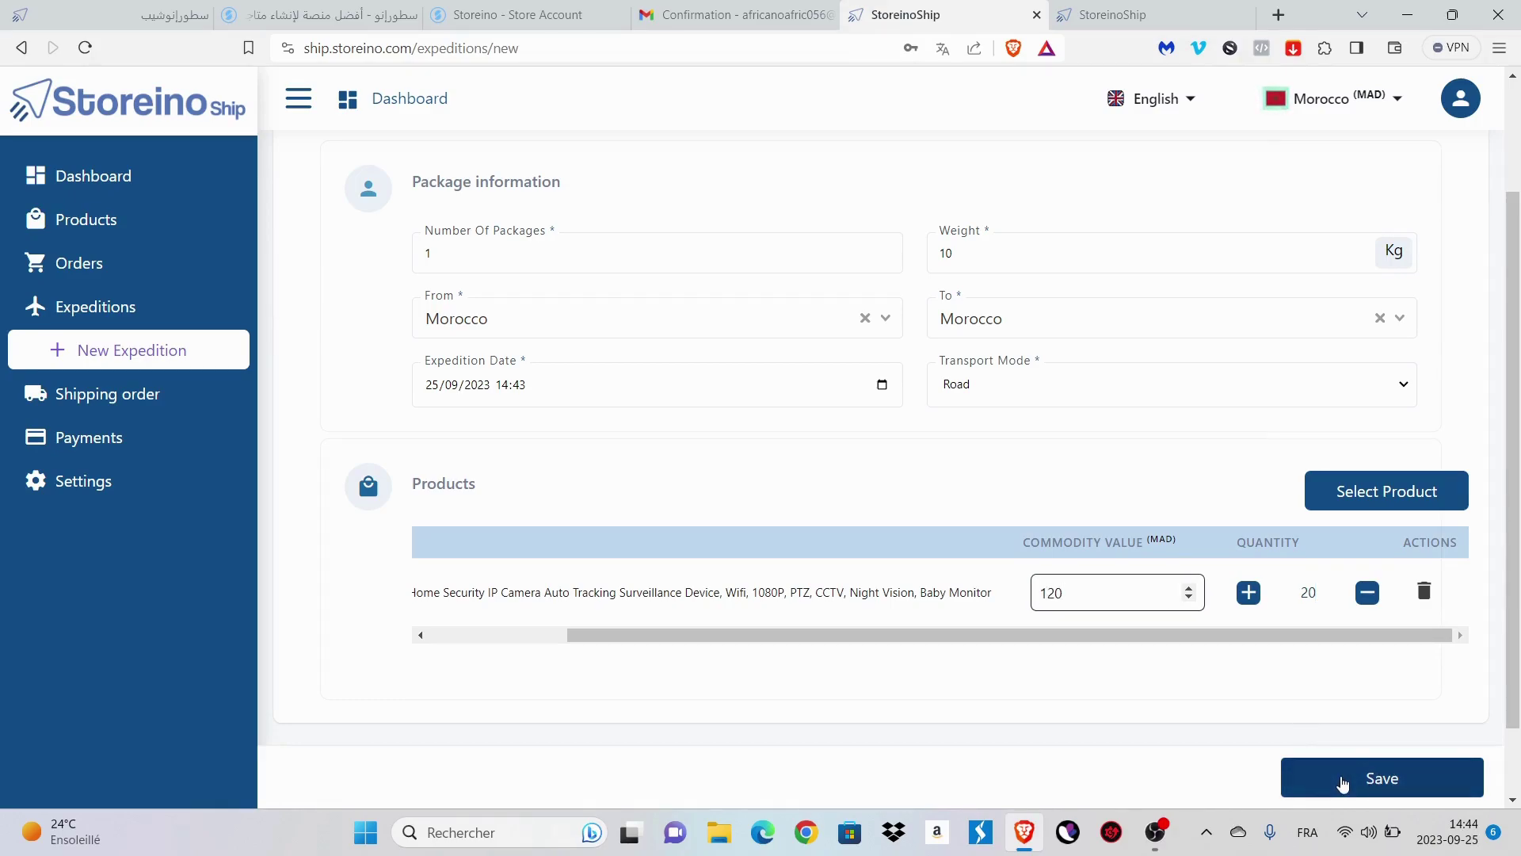
click(1342, 781)
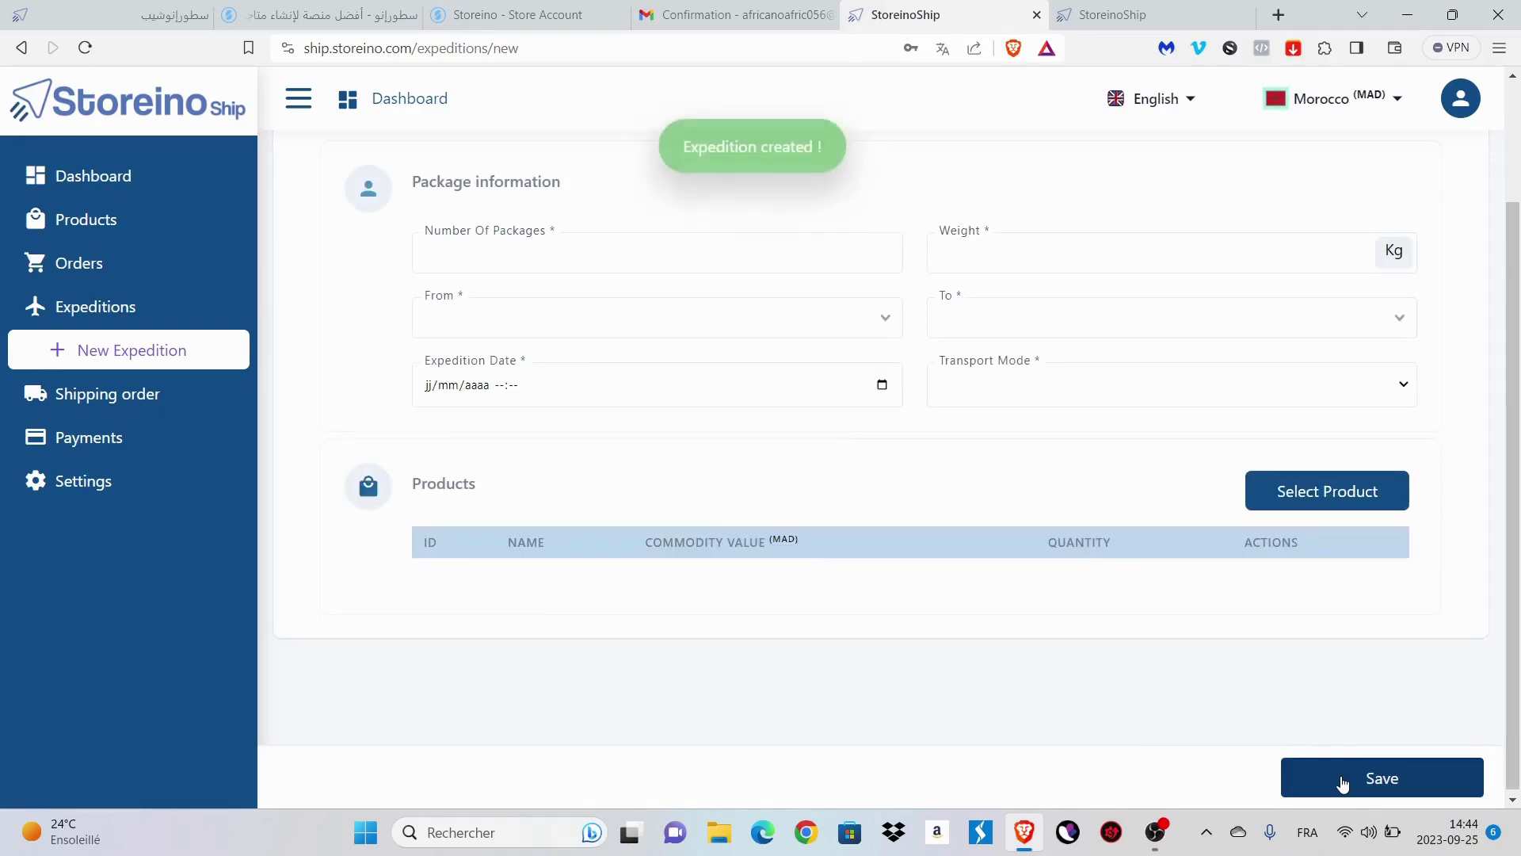
click(159, 307)
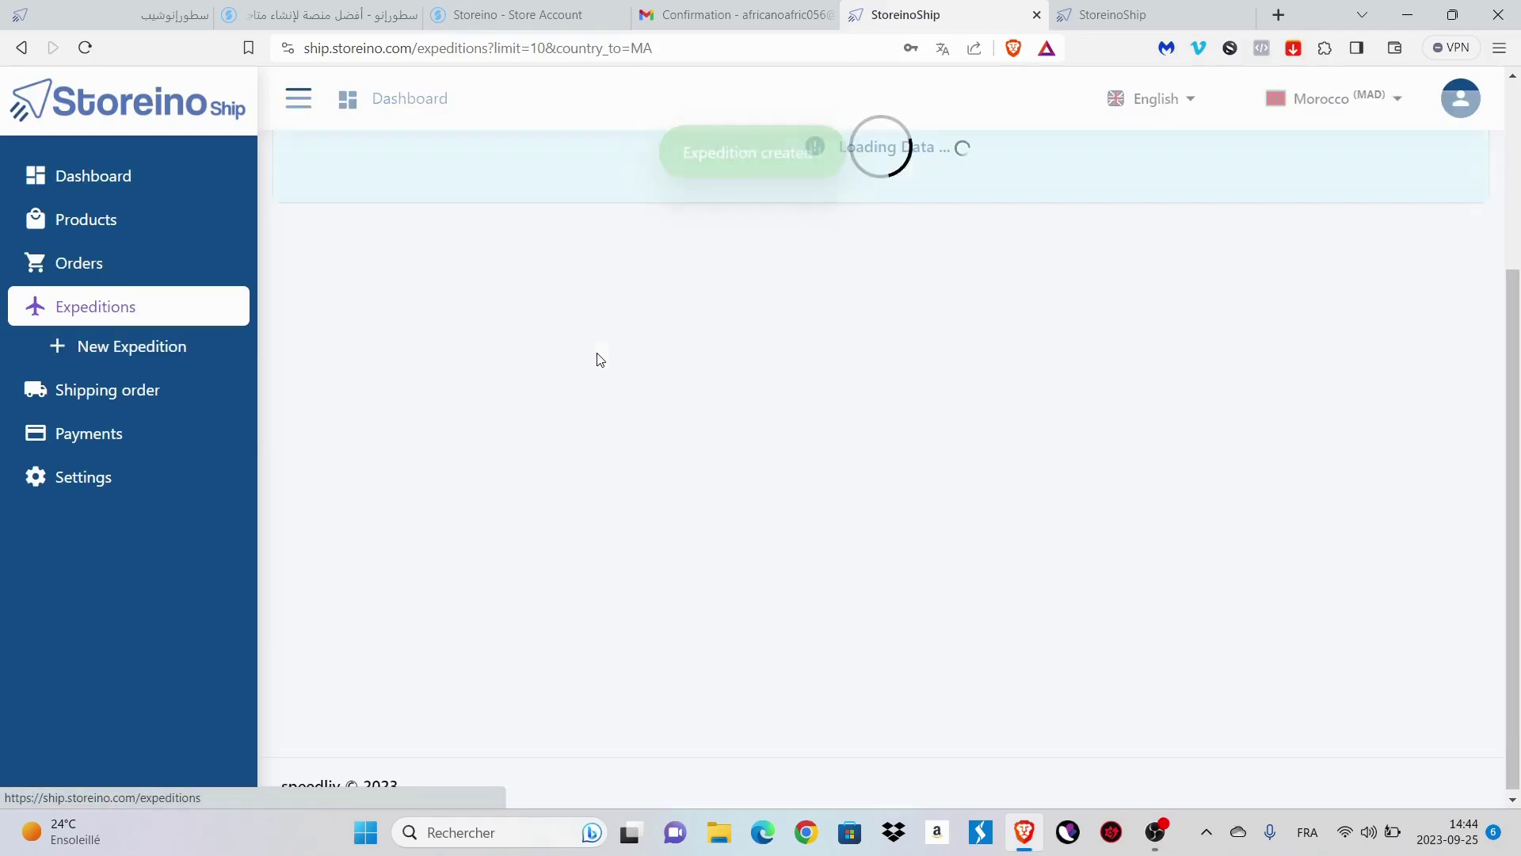
scroll(1085, 354, up, 3)
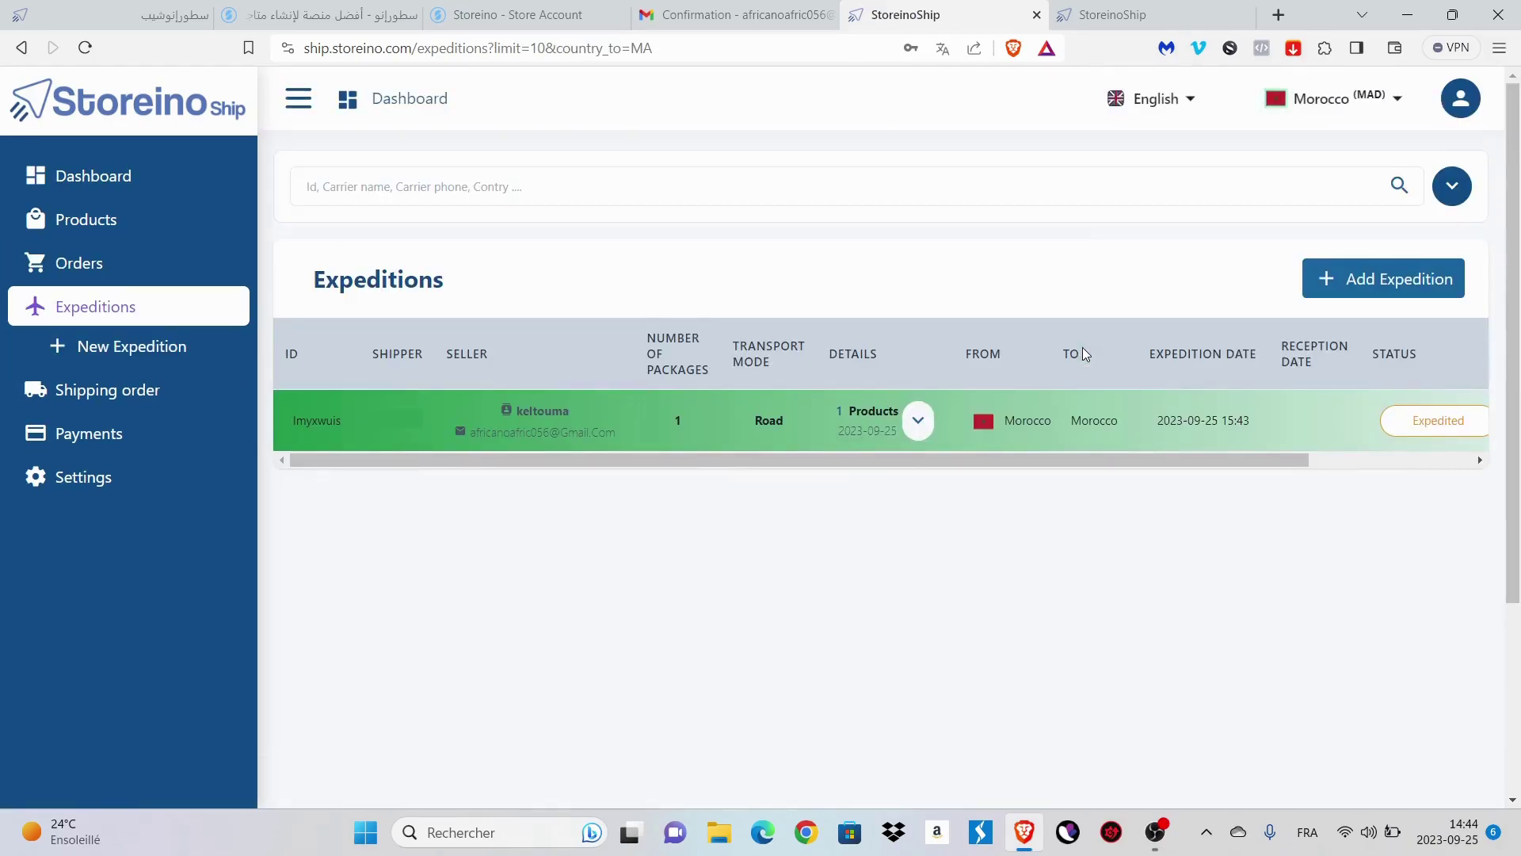
drag(1049, 458, 1321, 483)
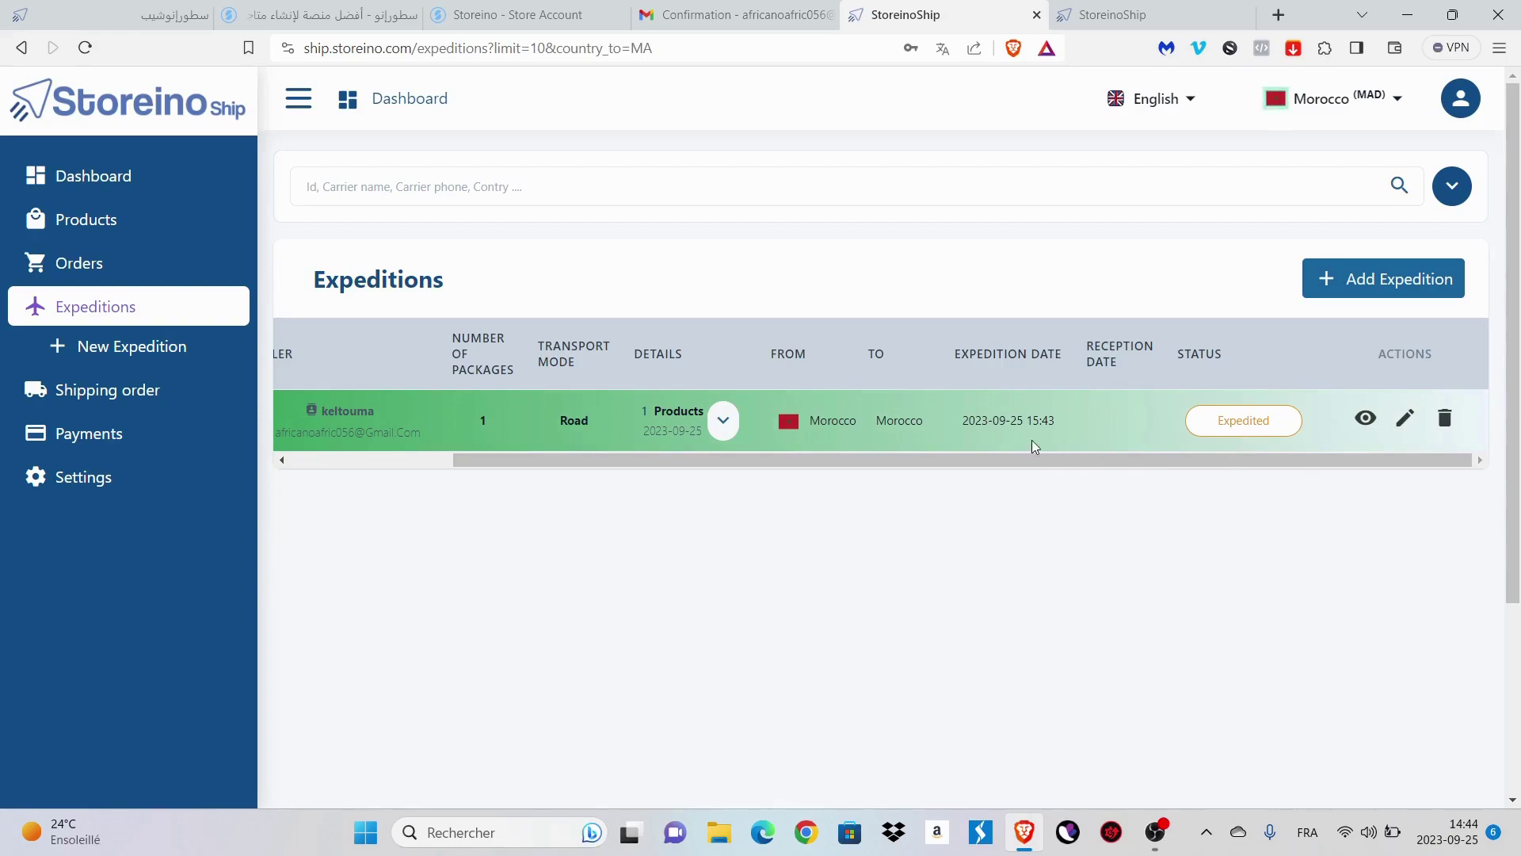
click(951, 462)
drag(952, 462, 838, 465)
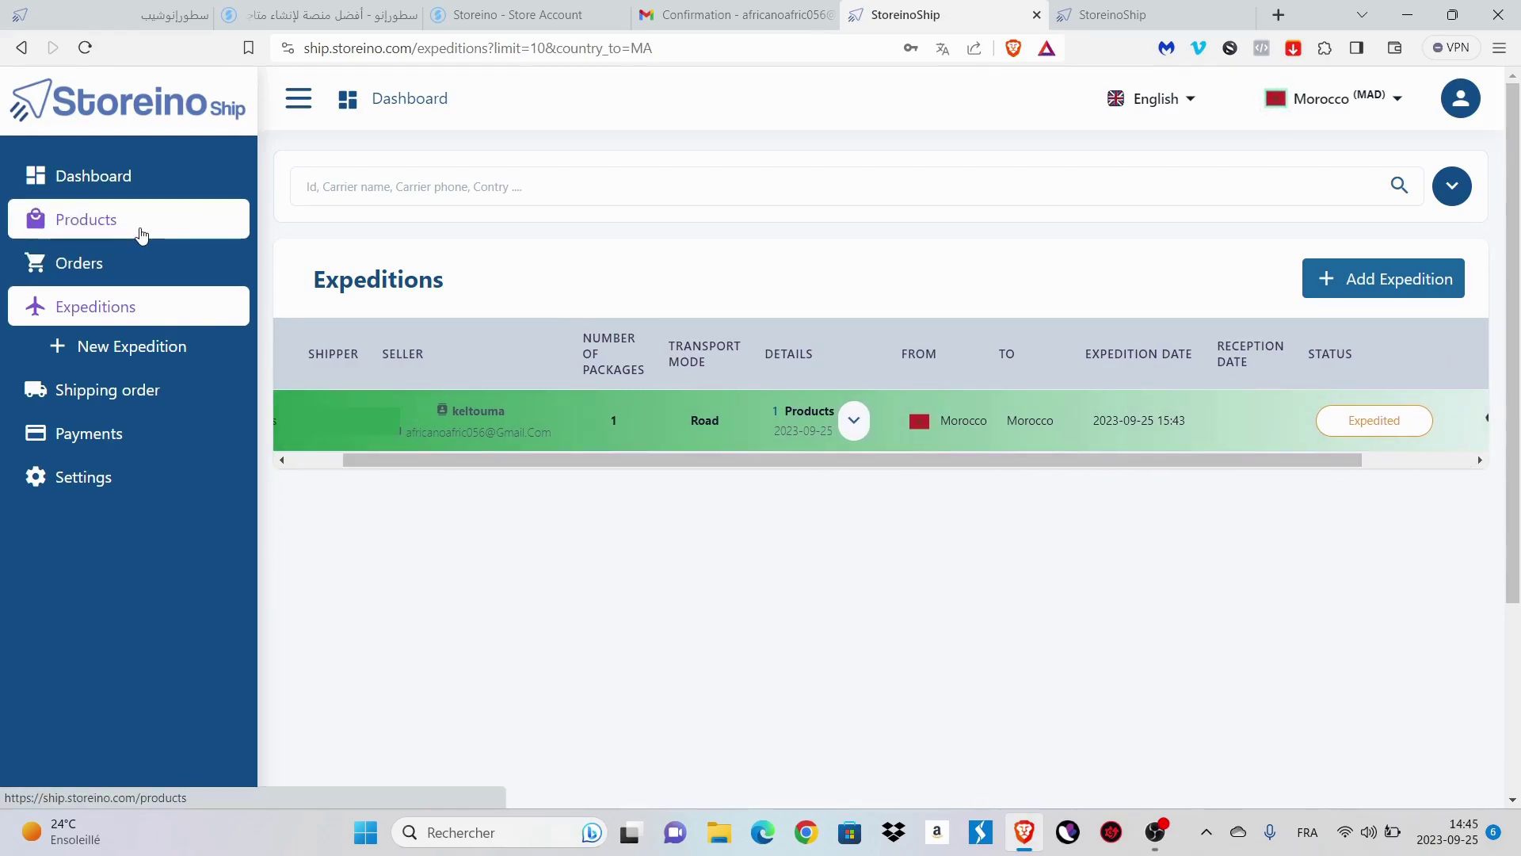
- Show StoreinoShip's Products list and find the wireless security camera marked Out Of Stock, 0 units
click(139, 232)
scroll(900, 524, down, 2)
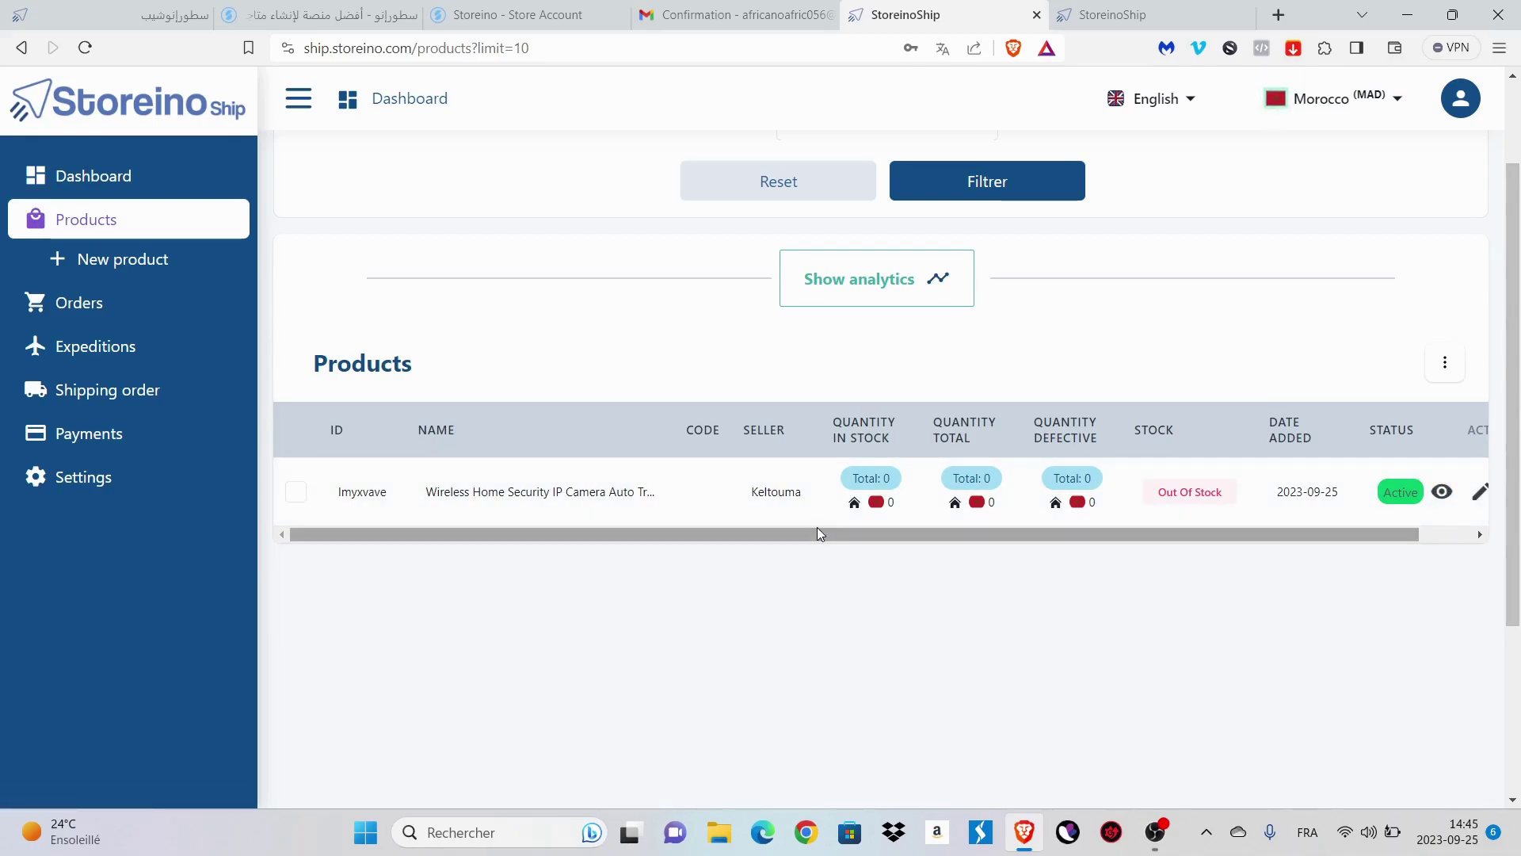
scroll(820, 534, up, 1)
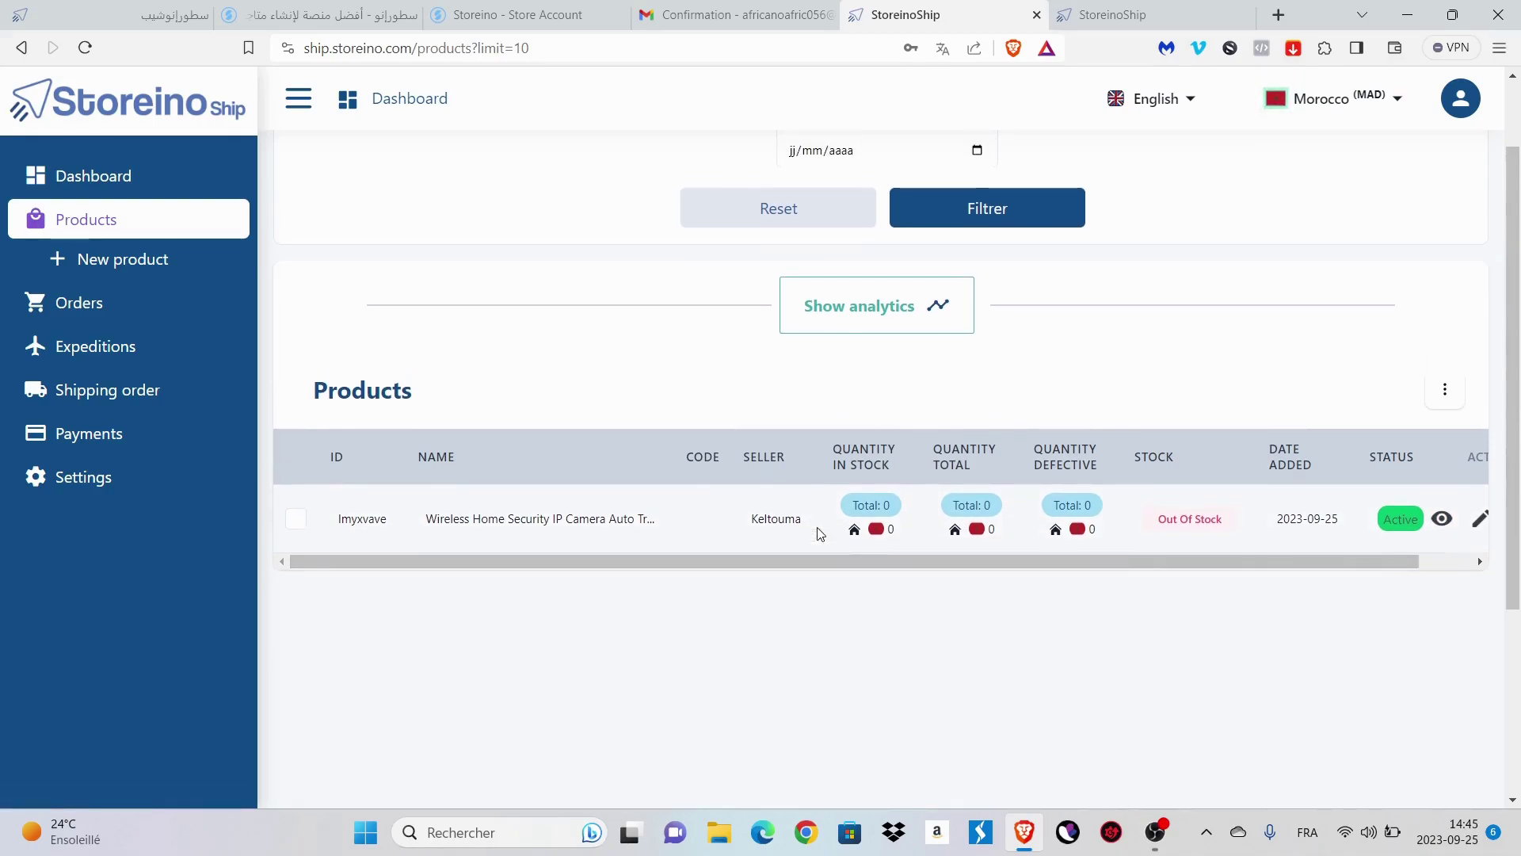
- Open the Storeino storefront and go to the wireless security camera's product page
key(ctrl+3)
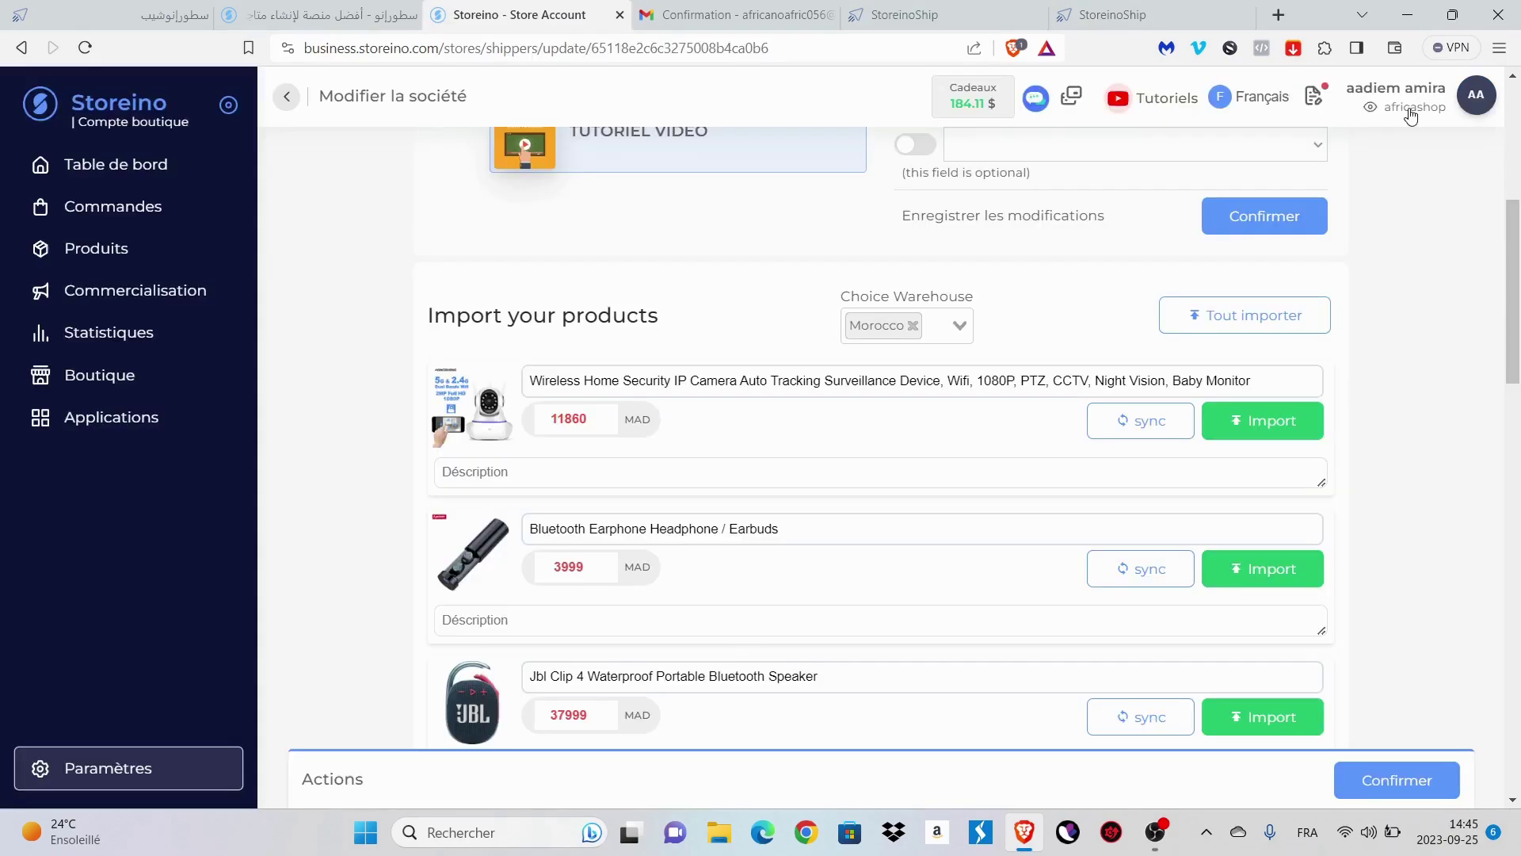
click(1411, 113)
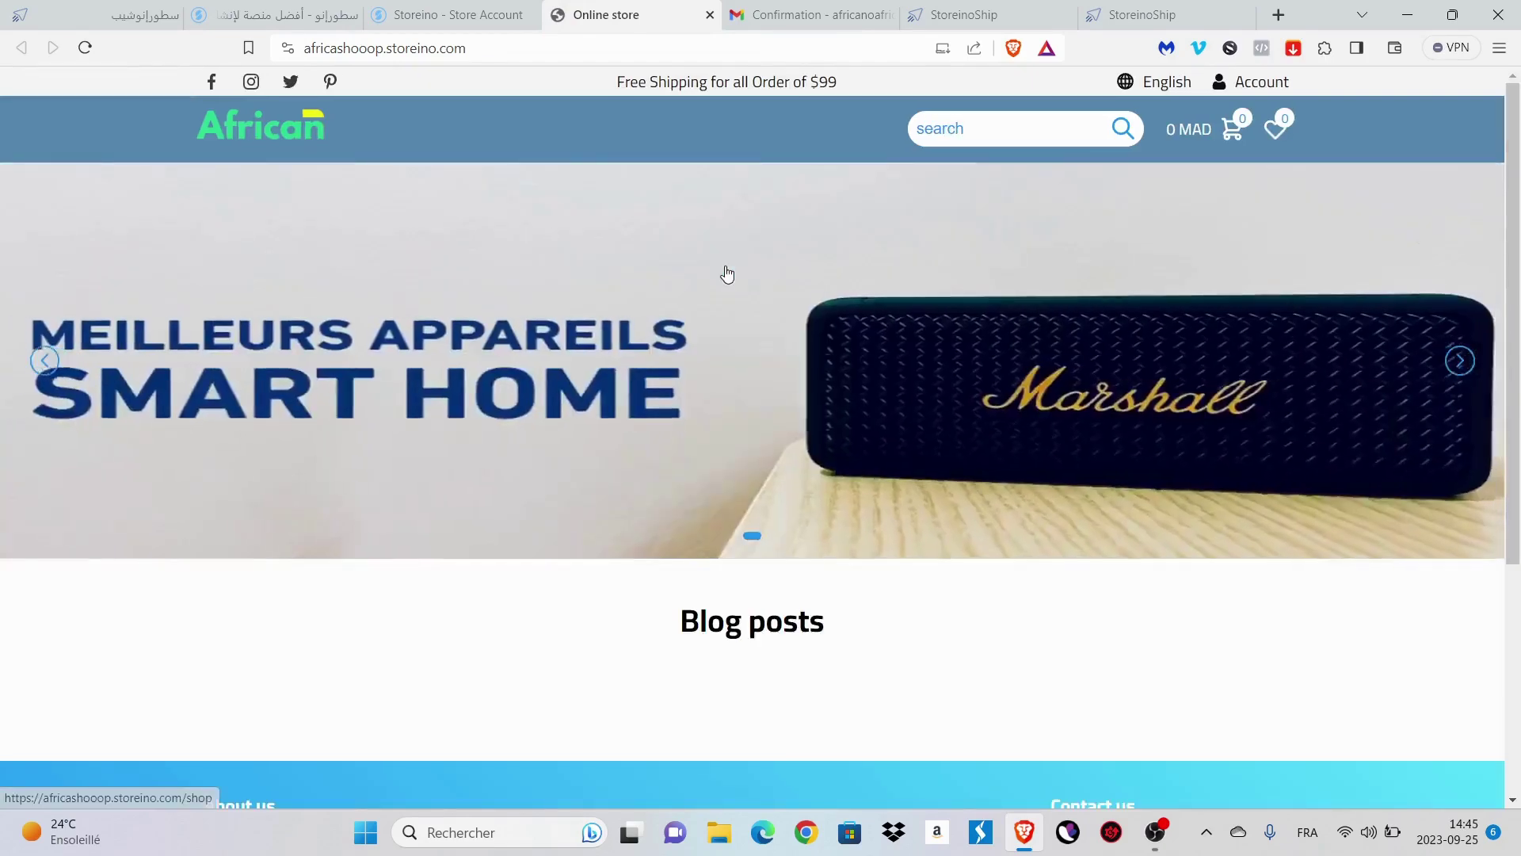
scroll(727, 273, down, 3)
scroll(727, 273, down, 5)
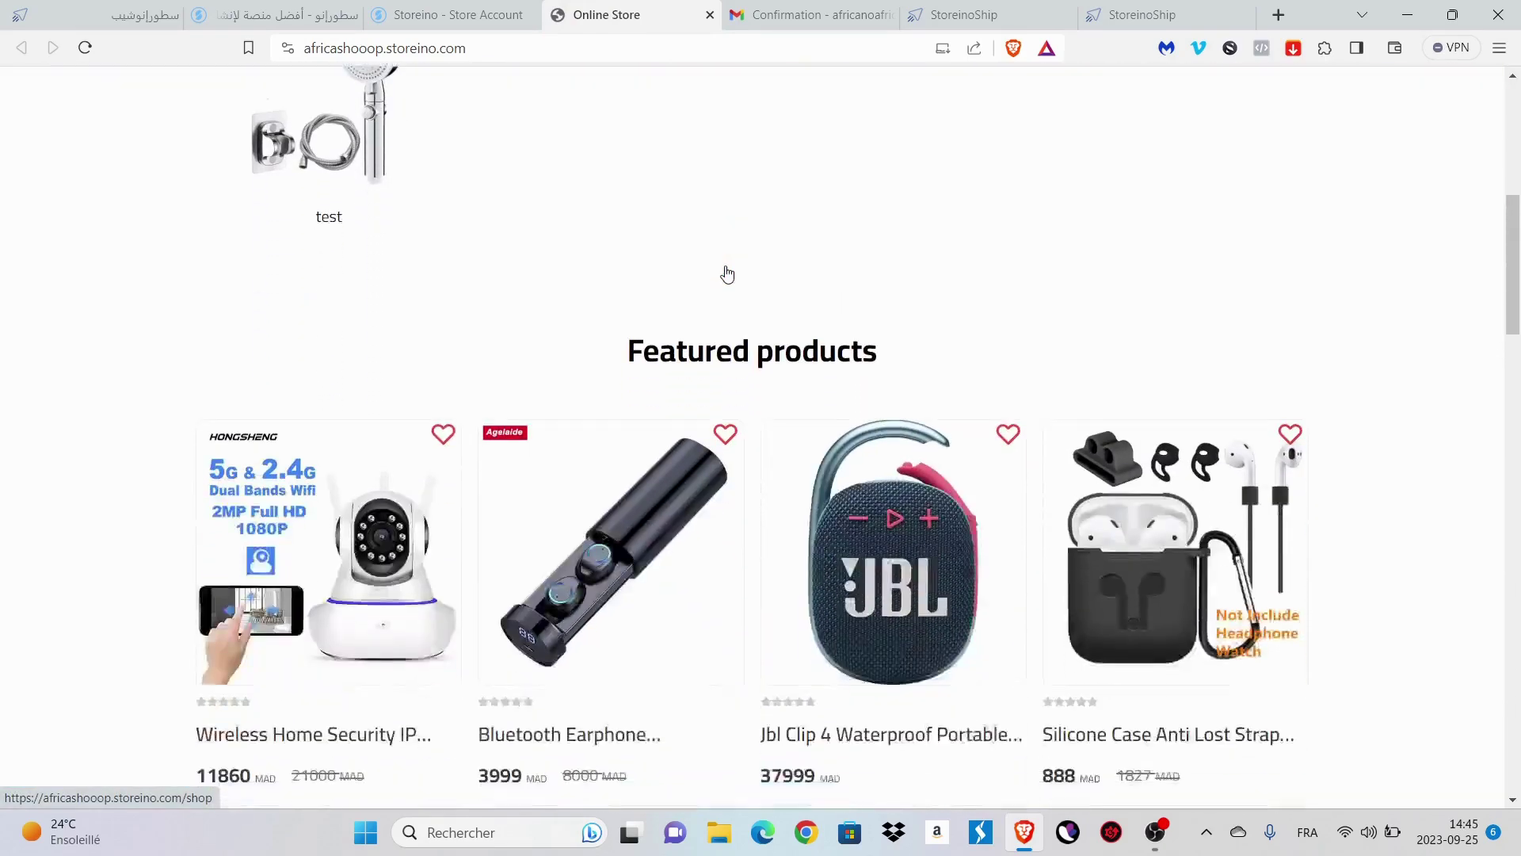
click(314, 451)
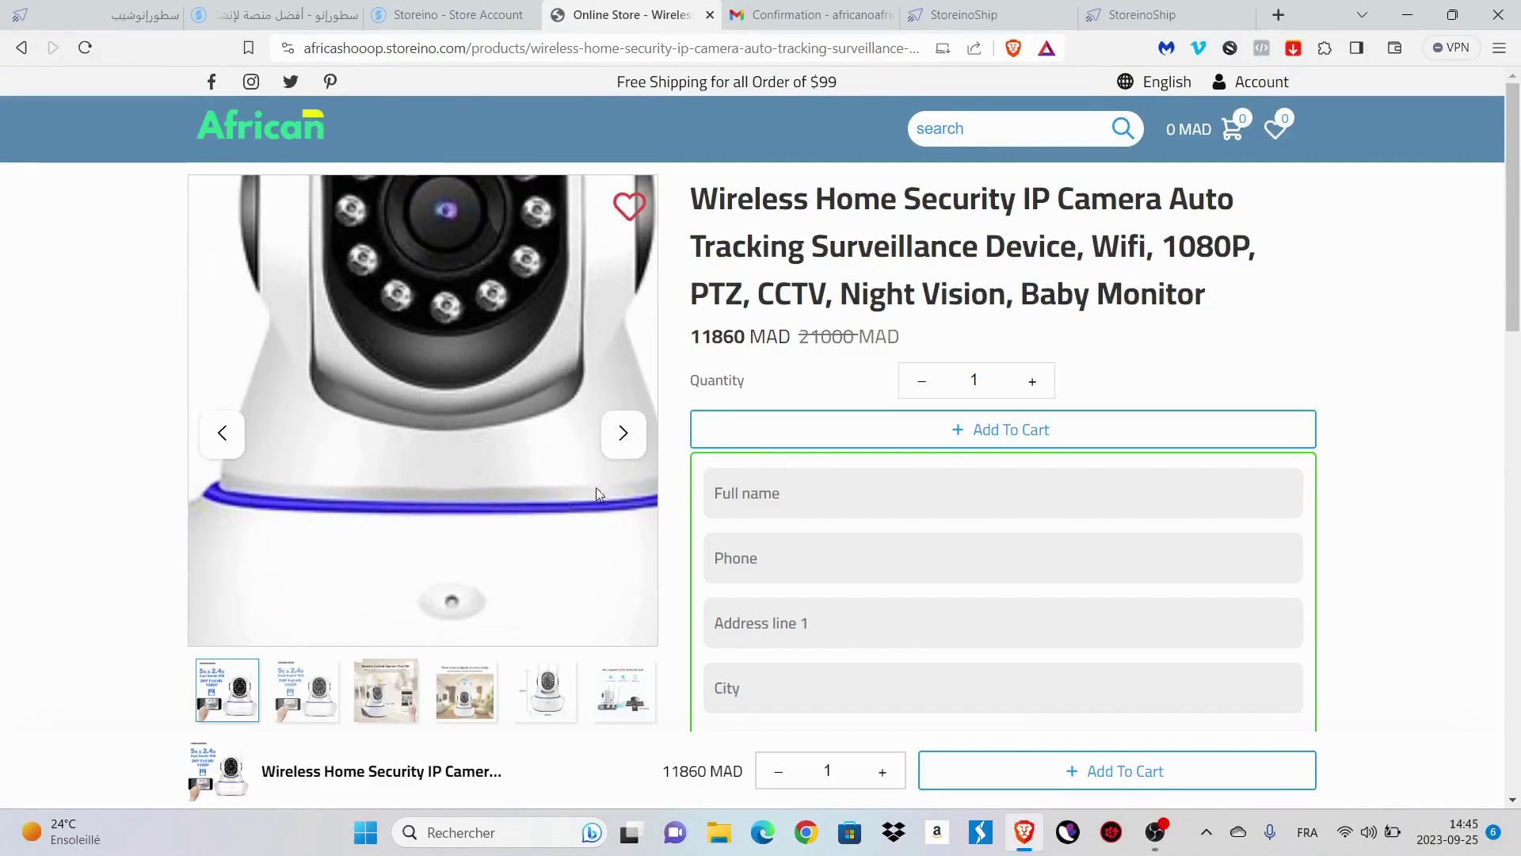
scroll(1195, 394, down, 1)
scroll(1195, 394, down, 2)
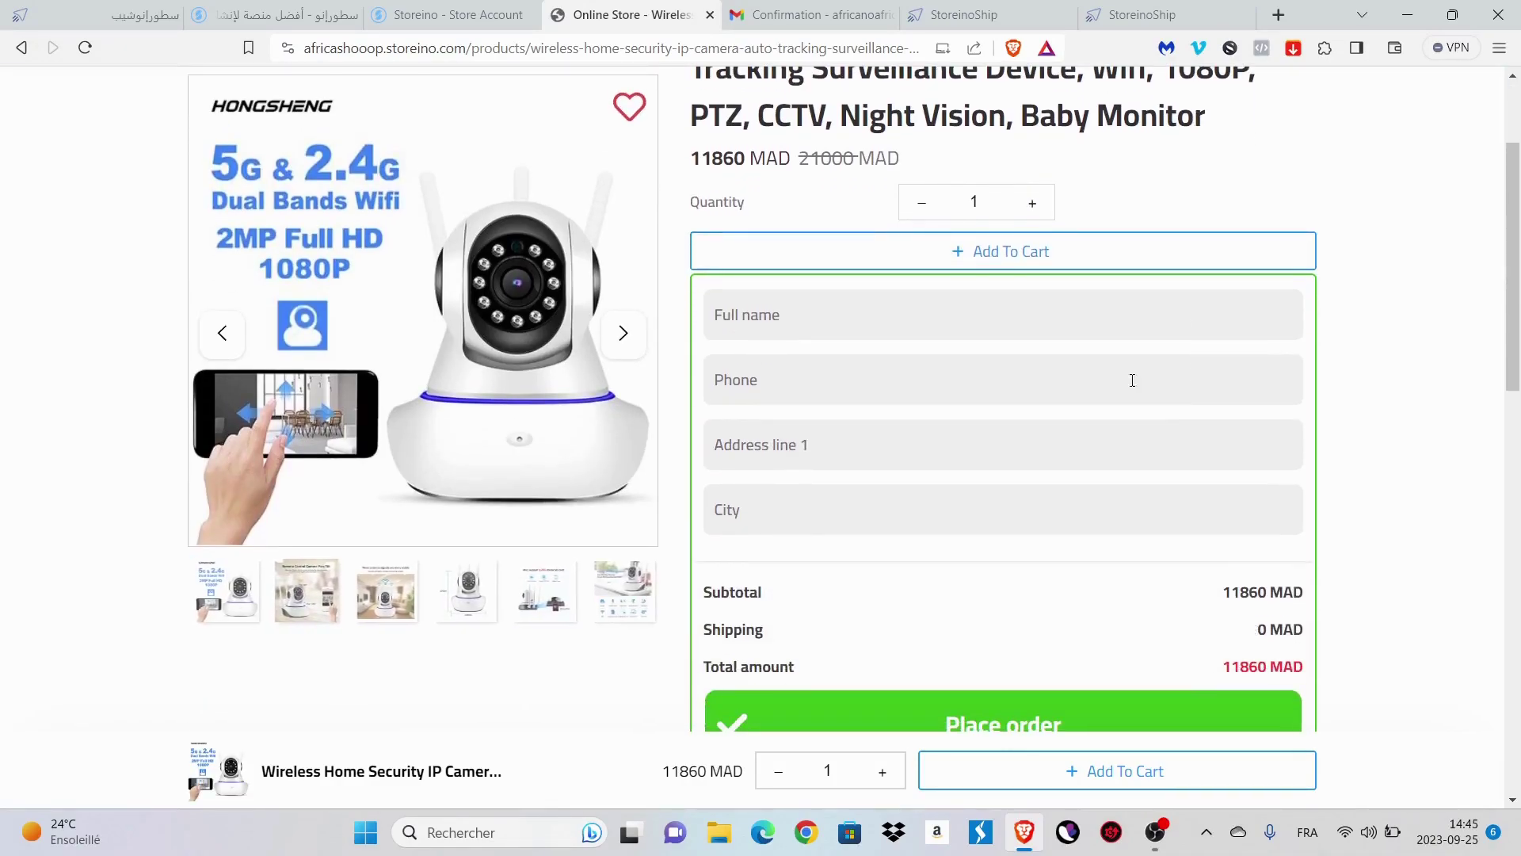
- Enter the customer's full name, phone number, address and city, place the order, and return to the store admin
text(mounia)
key(Tab)
key(Tab)
text(casablan)
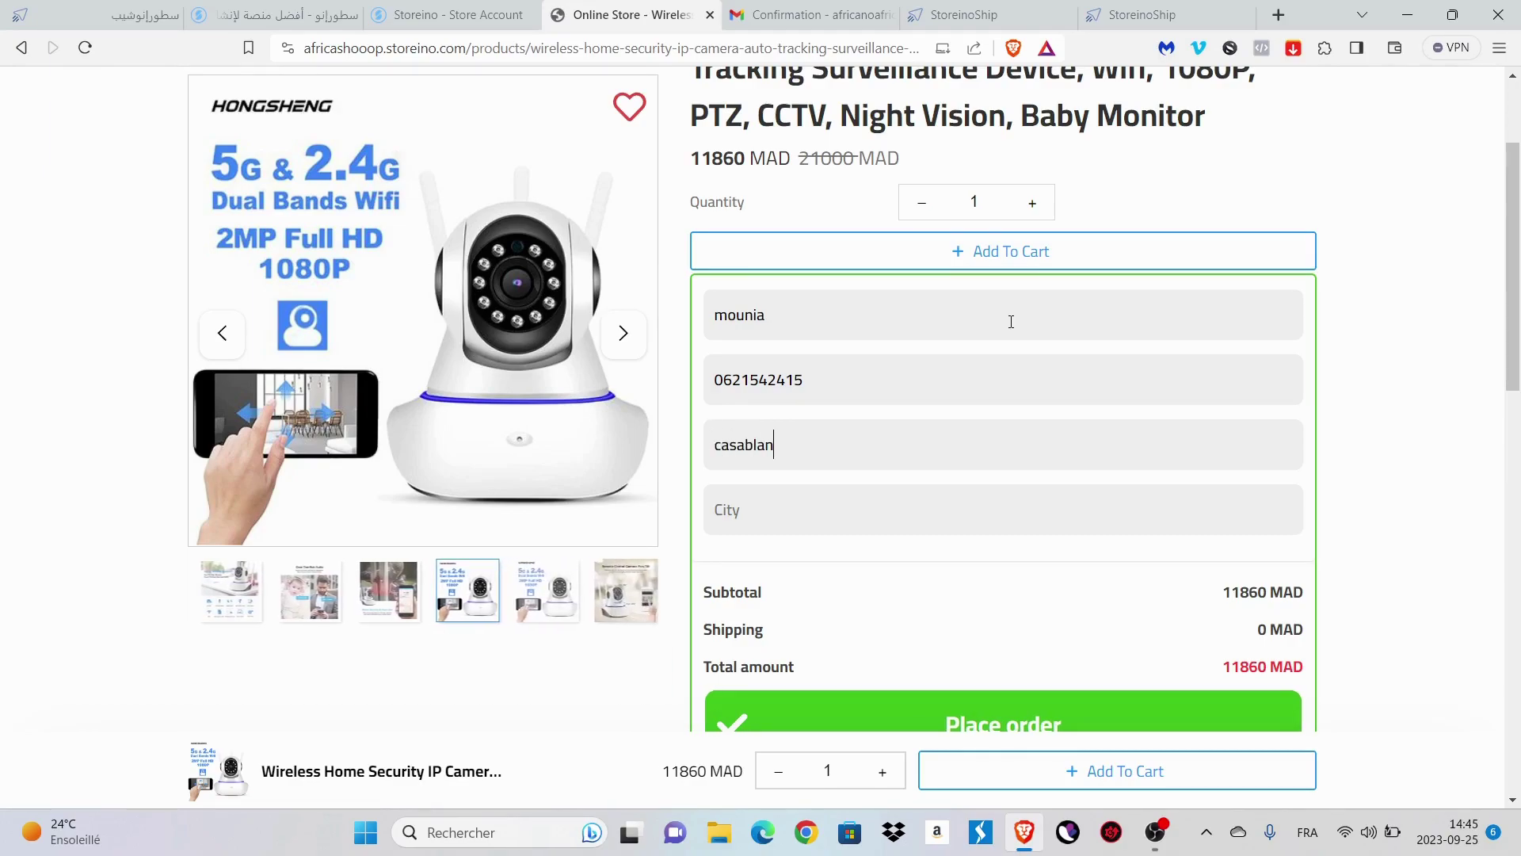
text(cacasa)
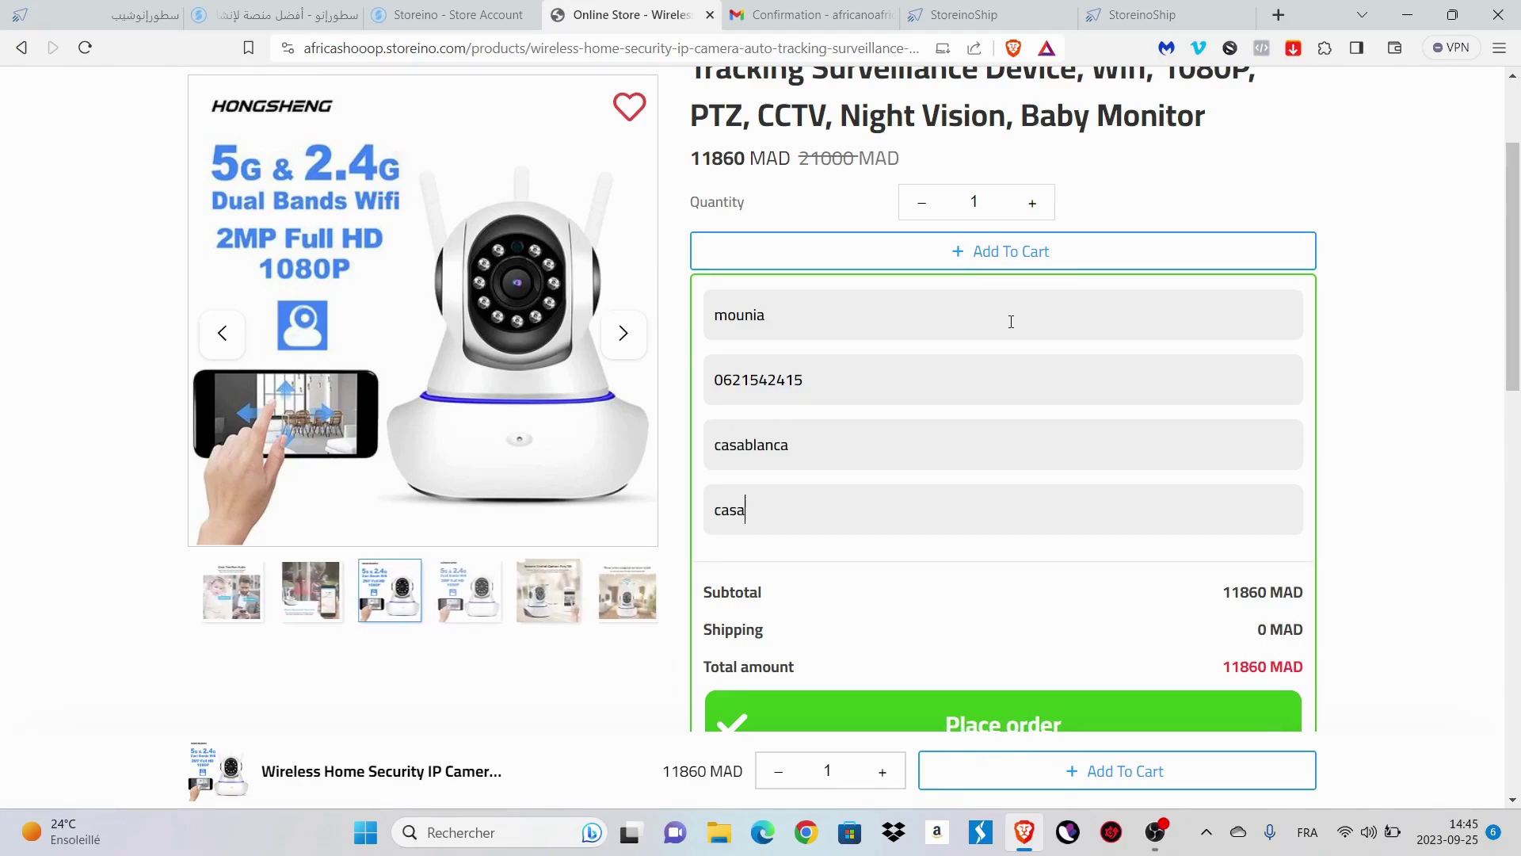
text(blanca)
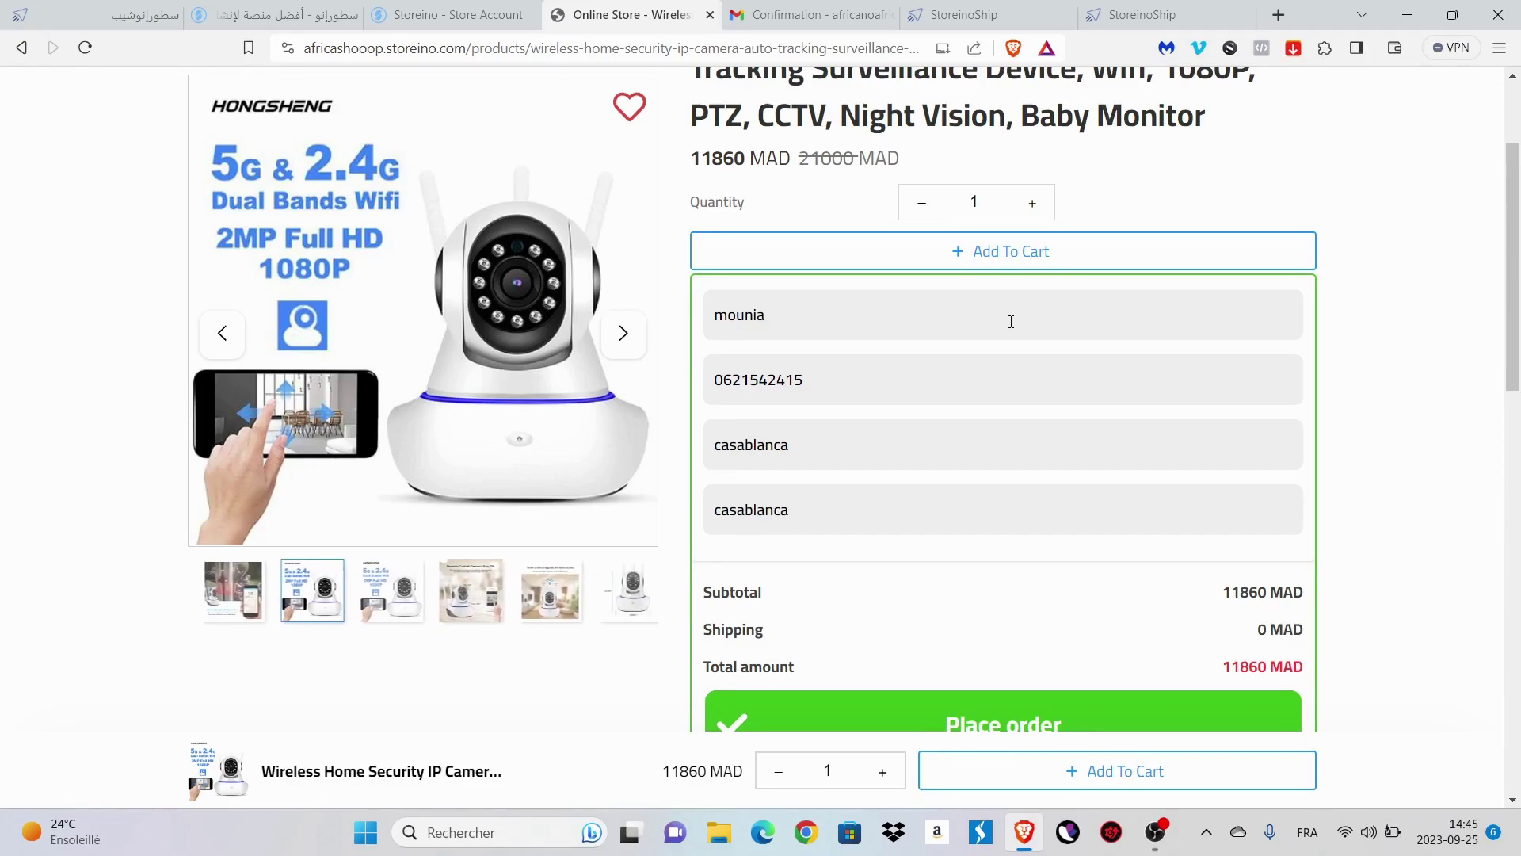
scroll(1011, 321, down, 1)
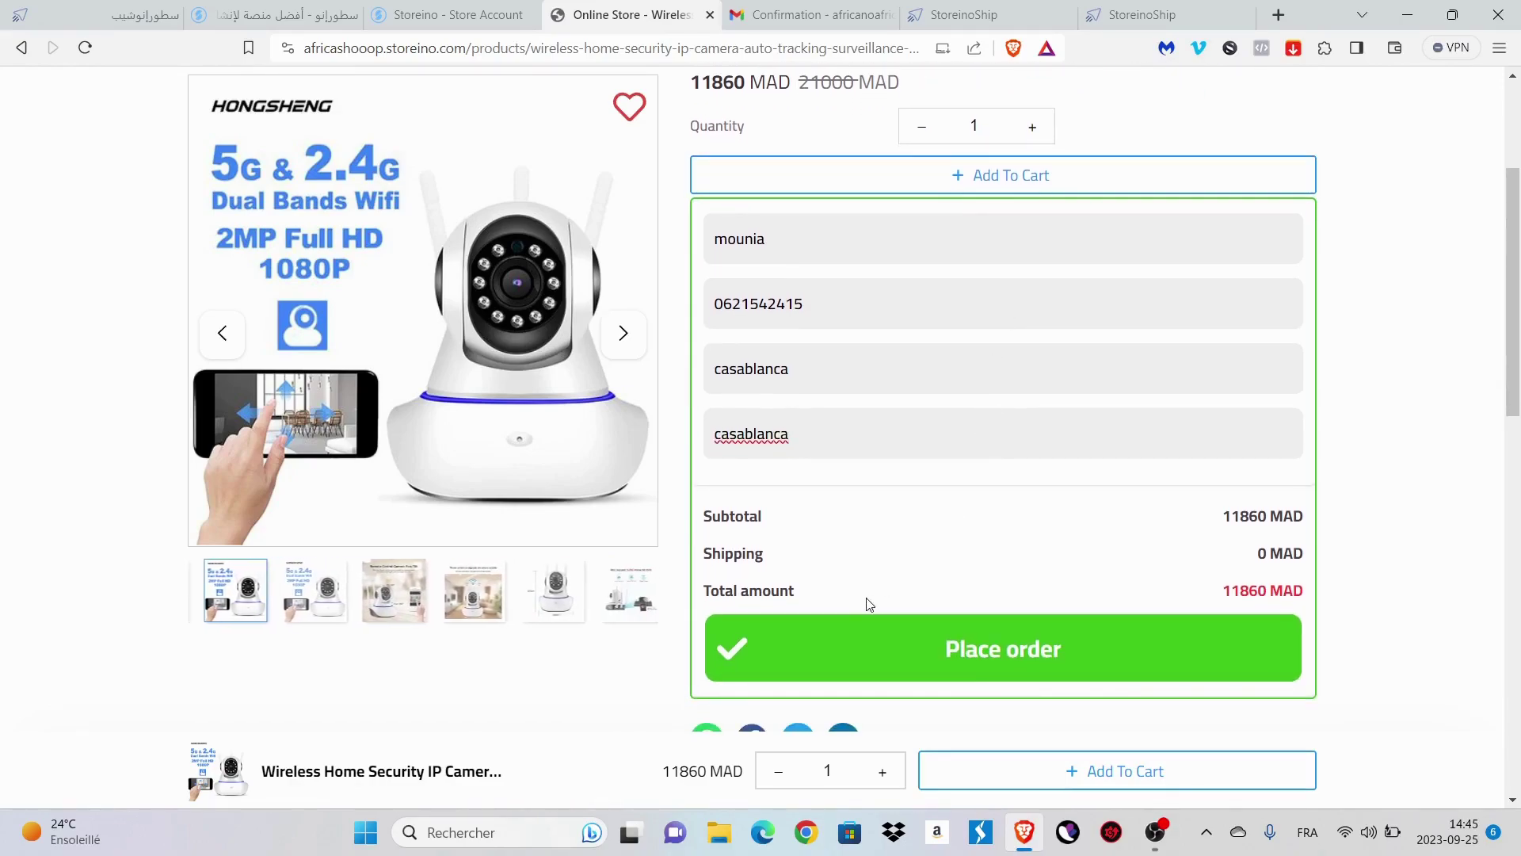
scroll(868, 605, down, 1)
click(881, 552)
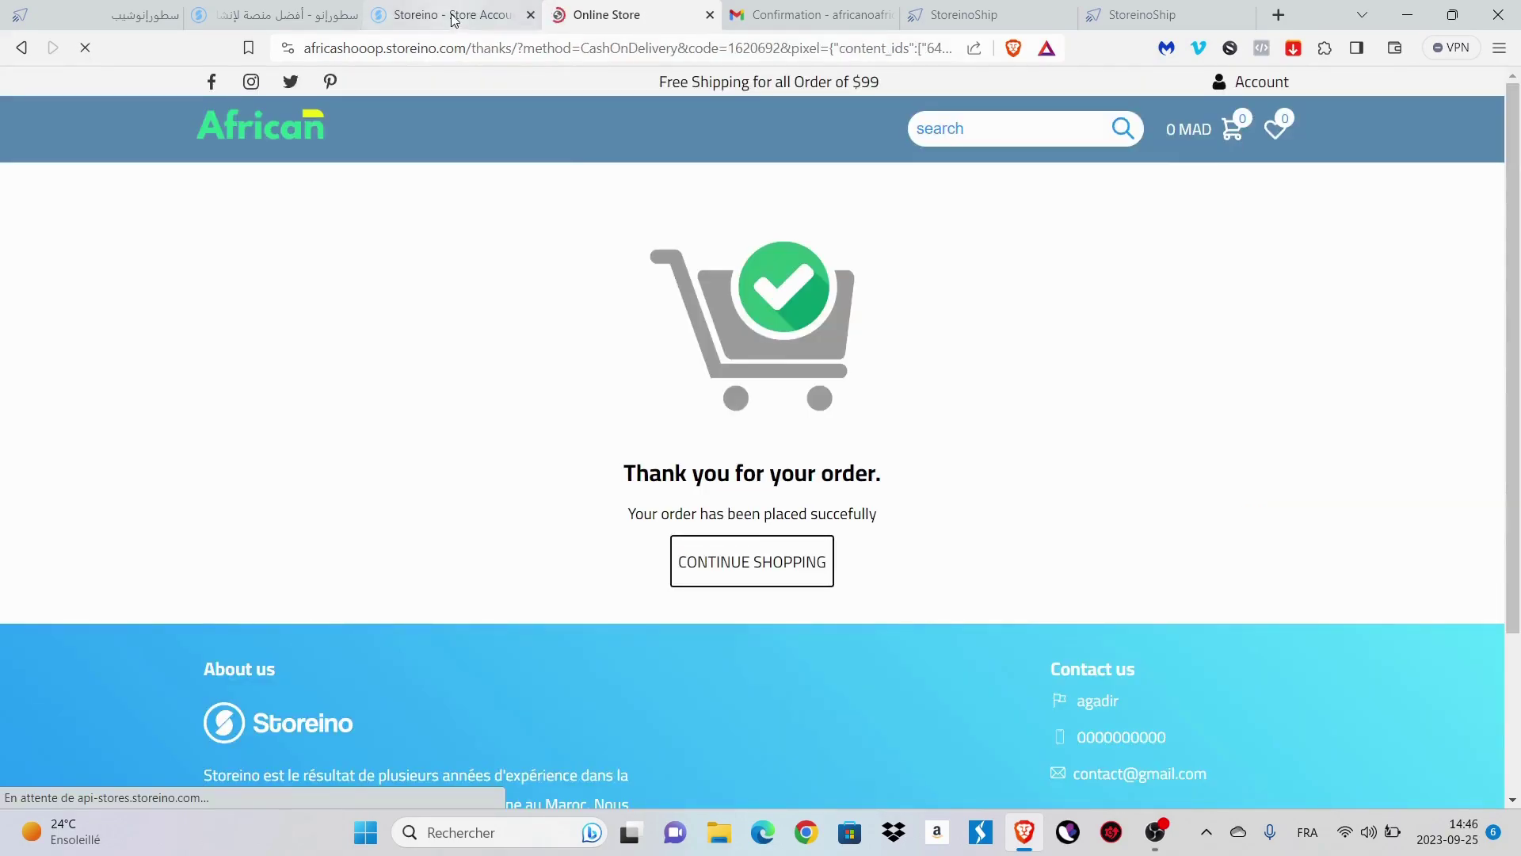
click(453, 20)
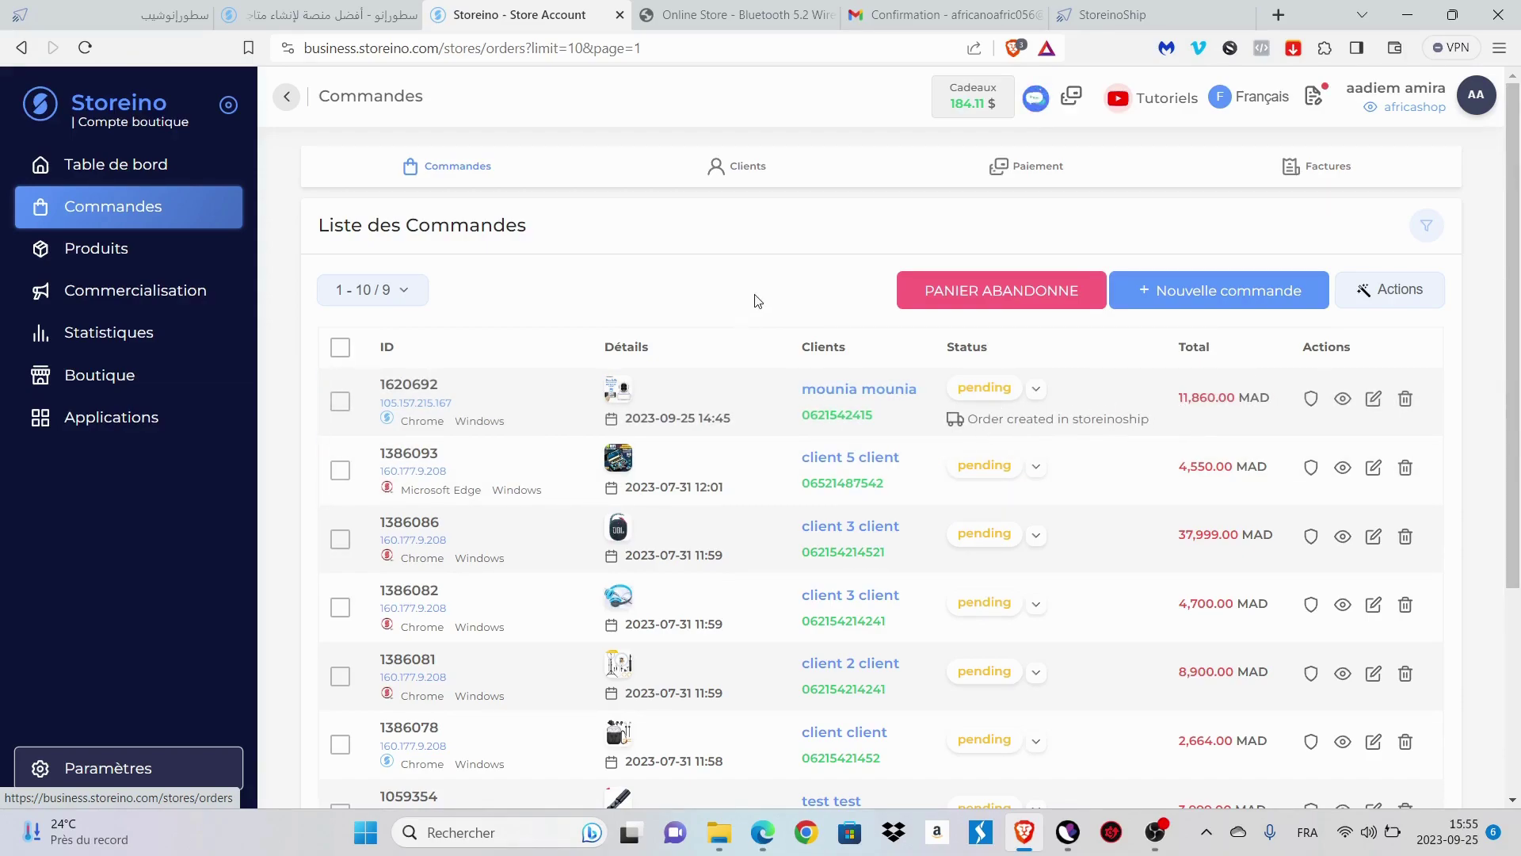
- Show StoreinoShip's Orders list with the synced order 1620692 for 11860 from Casablanca
click(1120, 17)
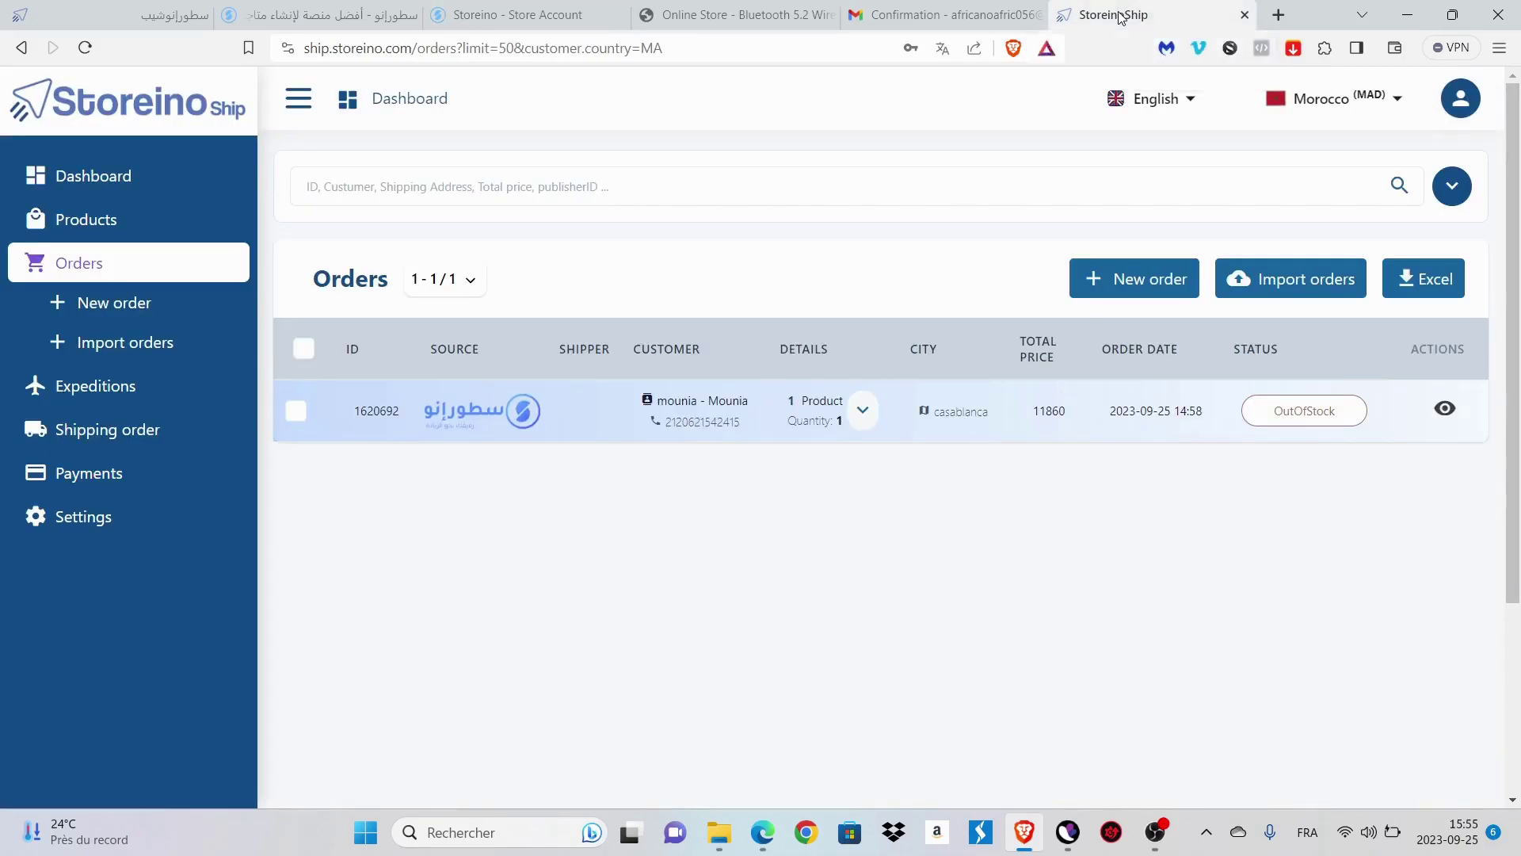
click(163, 268)
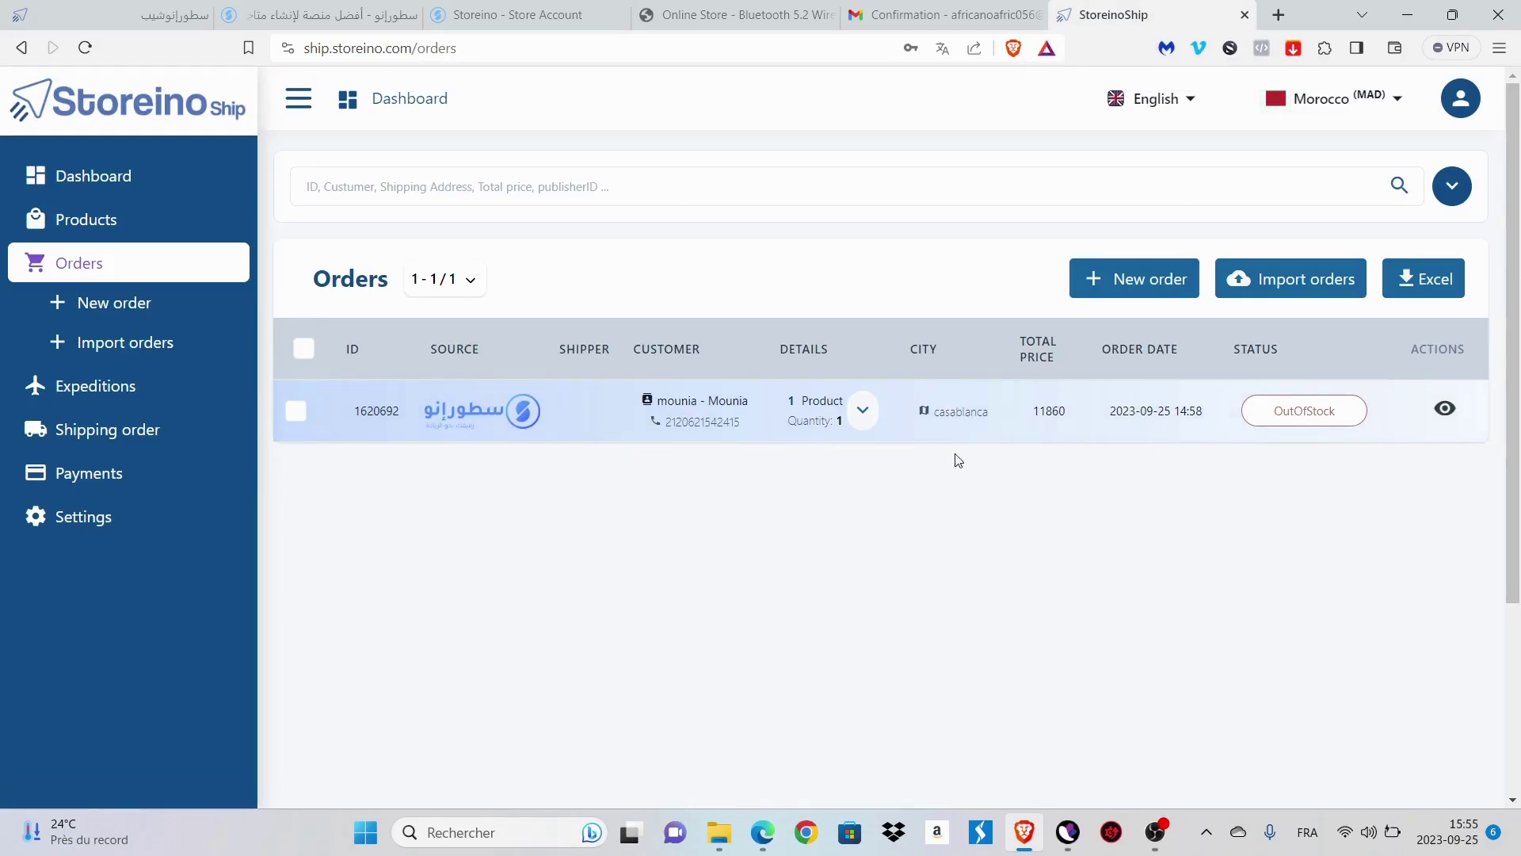